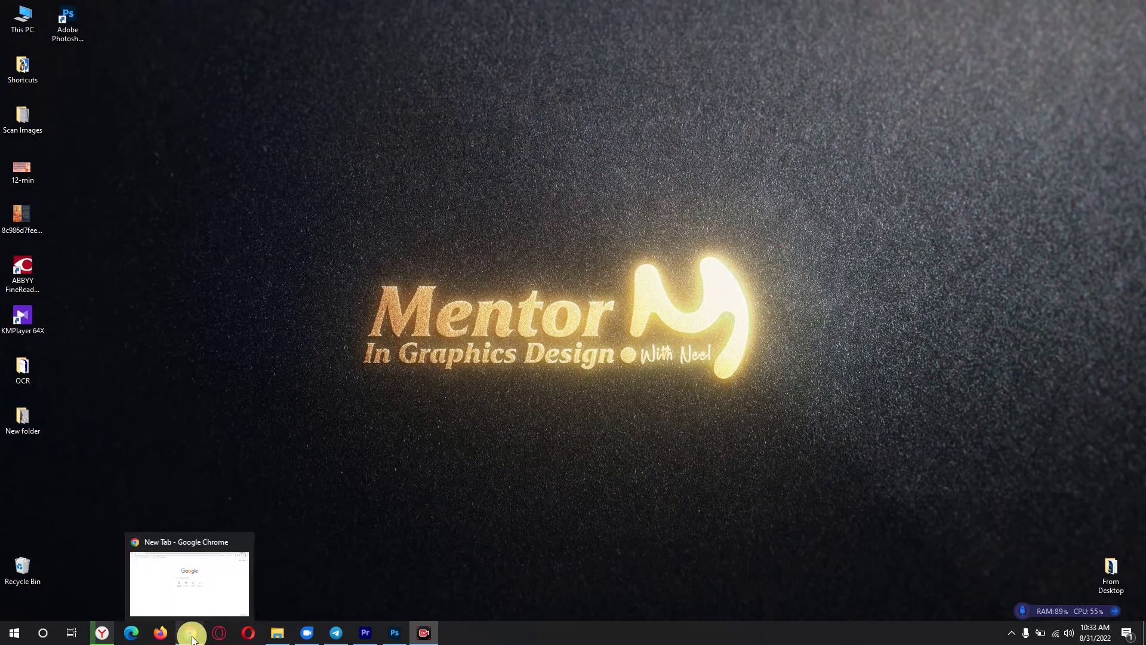
Step: Restore Chrome and search the web for 'googledoc'
left_click(191, 633)
type("googledoc")
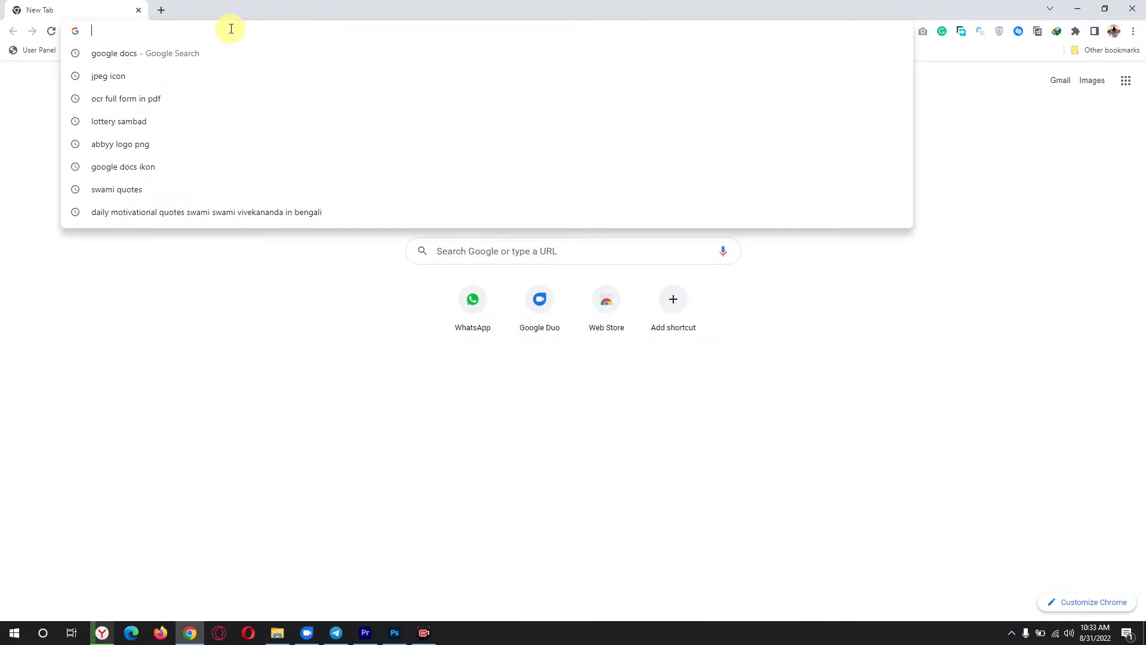
key("Return")
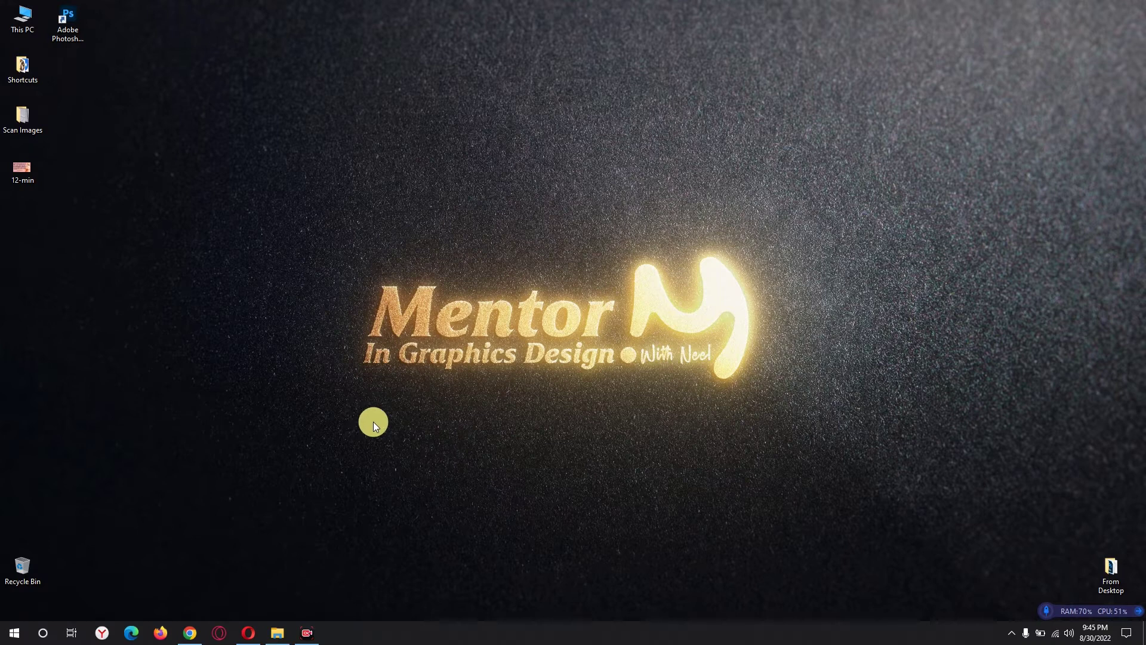
Step: Open the Scan Images folder maximised with extra large icons
left_click(191, 632)
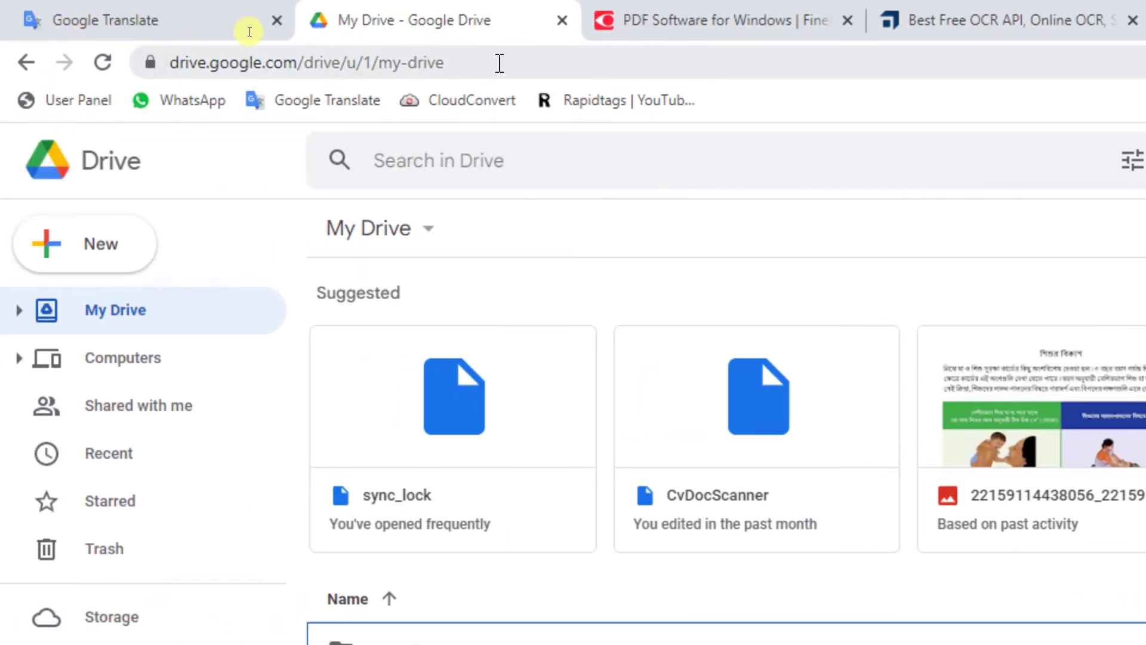
left_click(141, 53)
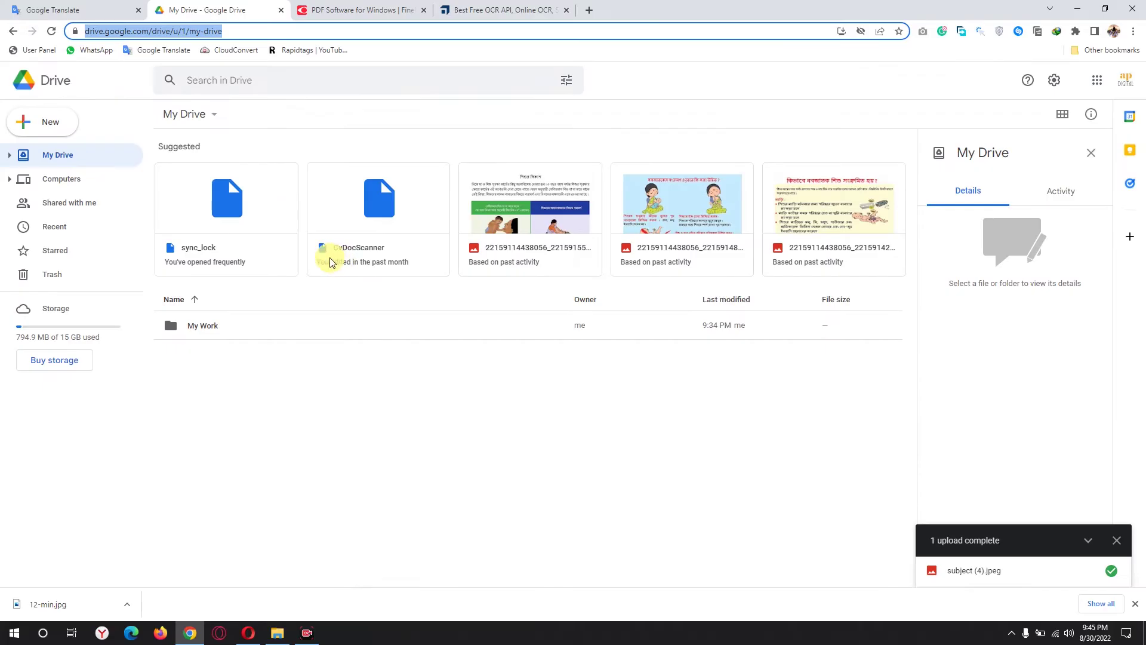
right_click(22, 120)
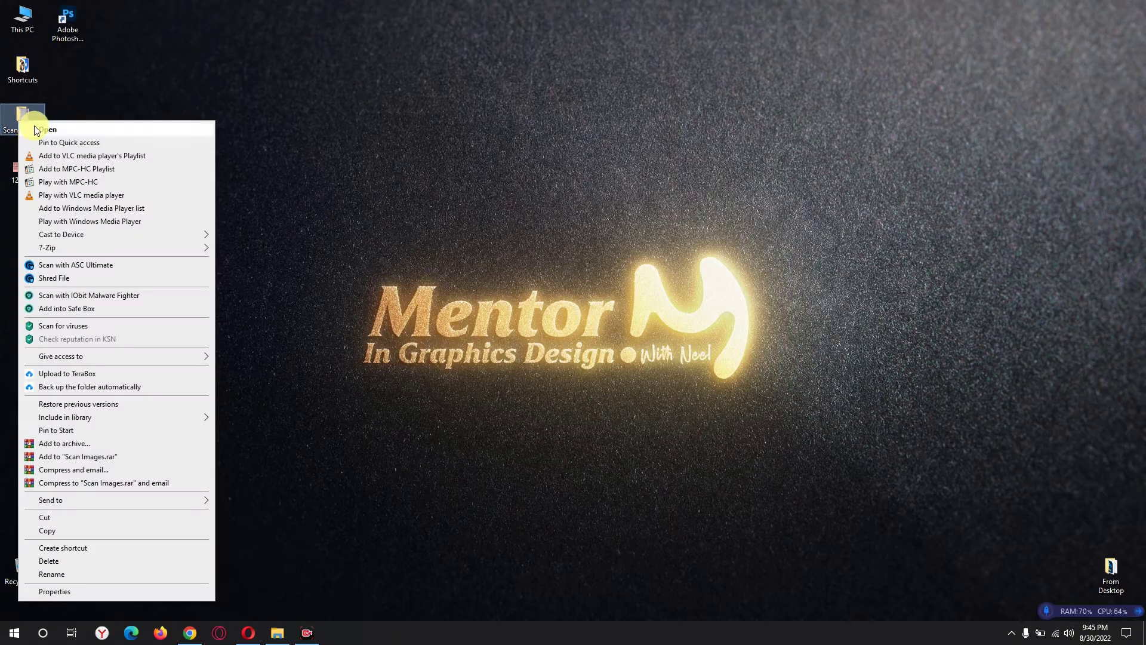
left_click(126, 127)
left_click(875, 106)
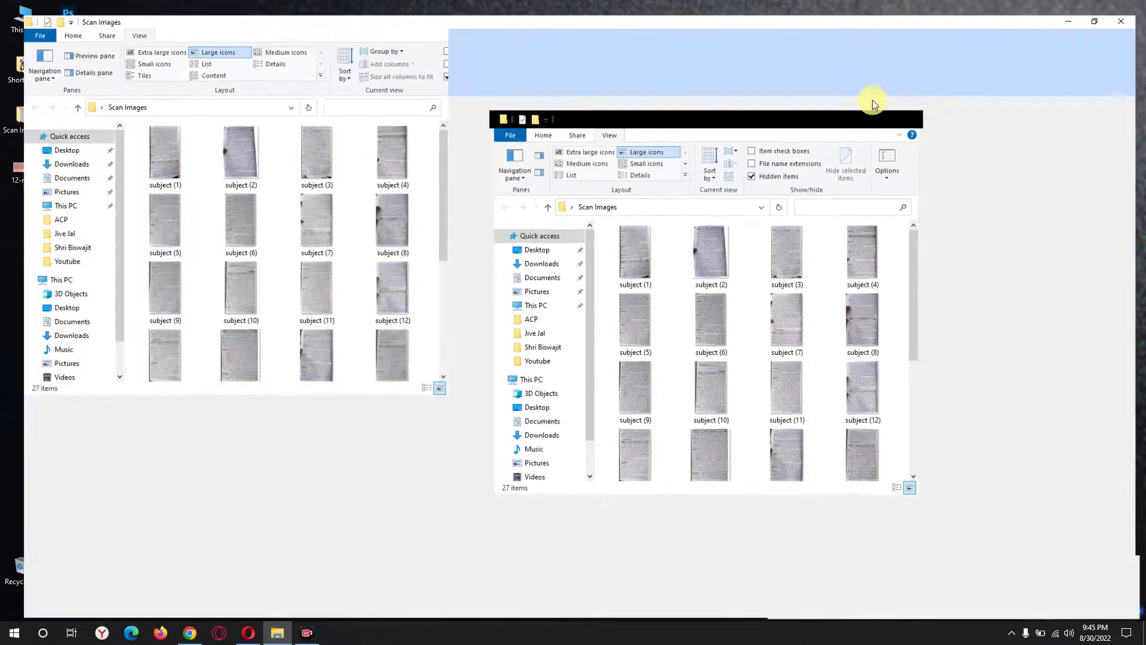
key("ctrl+shift+1")
Step: Upload subject (4) and 12-min from Scan Images into My Drive
left_click(697, 198)
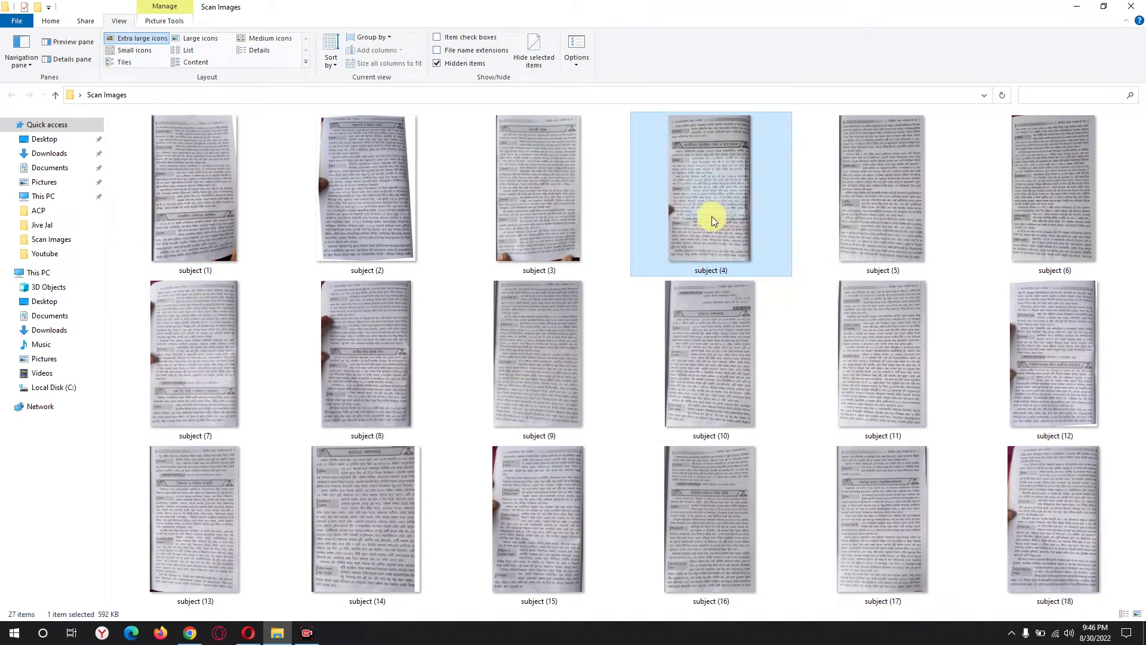
left_click_drag(522, 422, 315, 638)
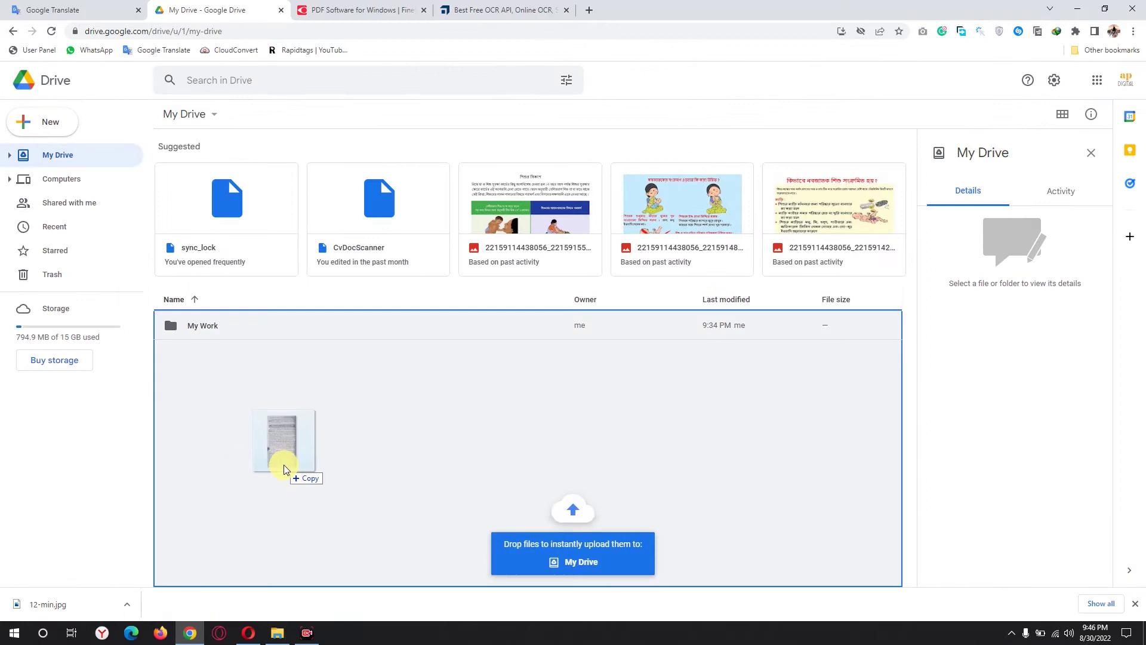
left_click_drag(177, 638, 284, 467)
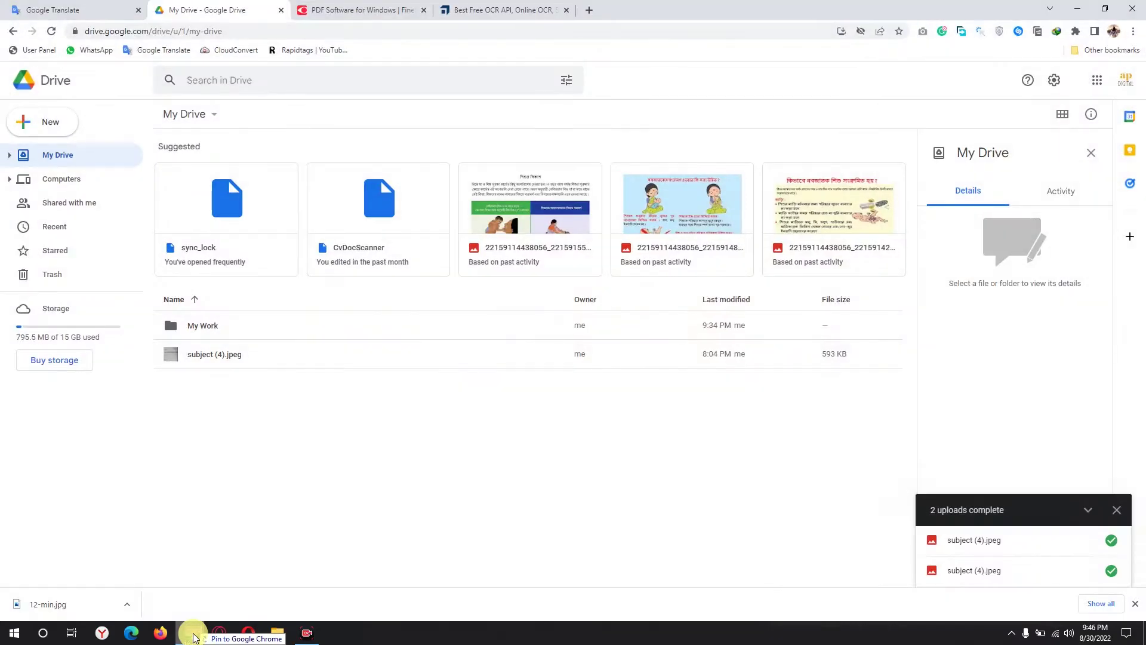
left_click_drag(192, 625, 312, 440)
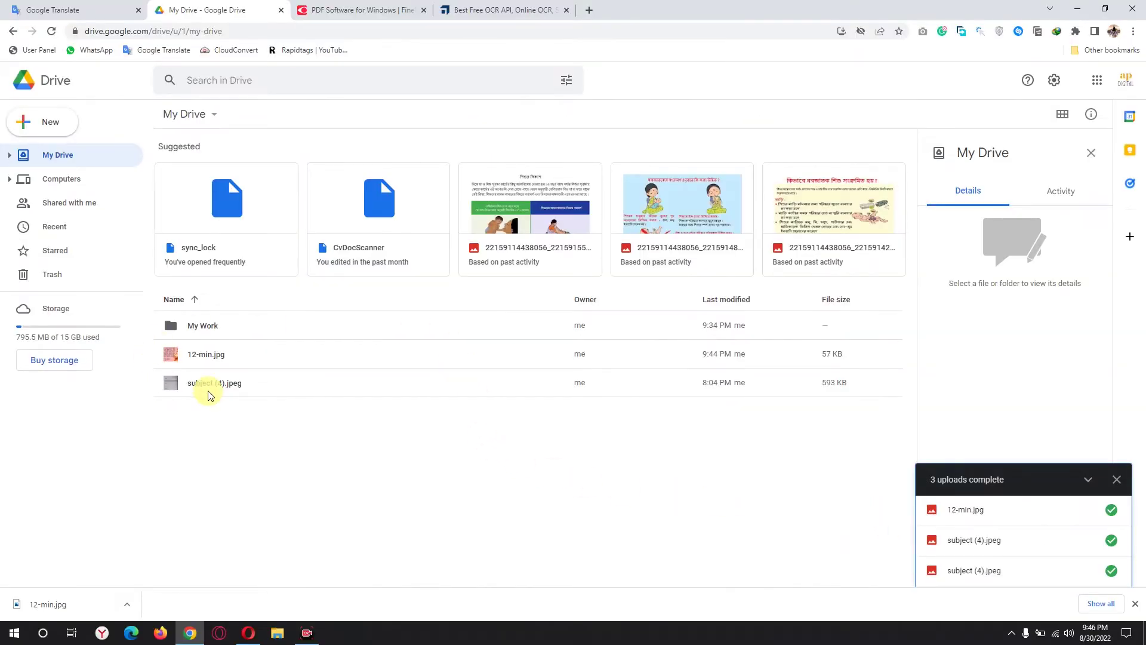
Step: Open the uploaded subject (4).jpeg with Google Docs
left_click(214, 385)
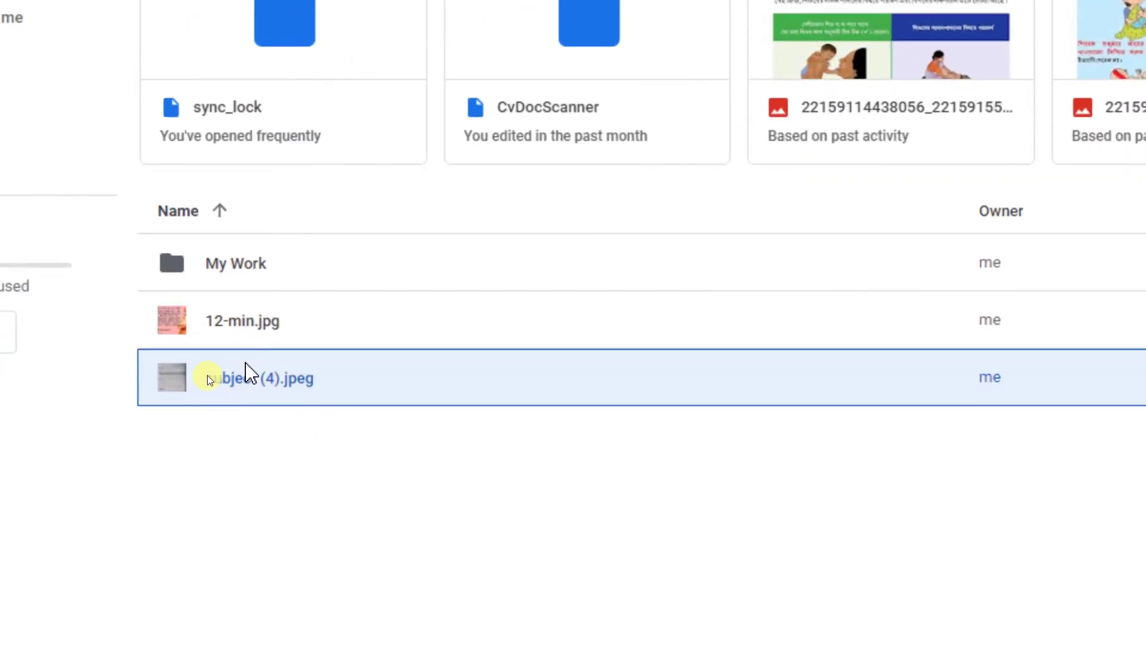
right_click(254, 369)
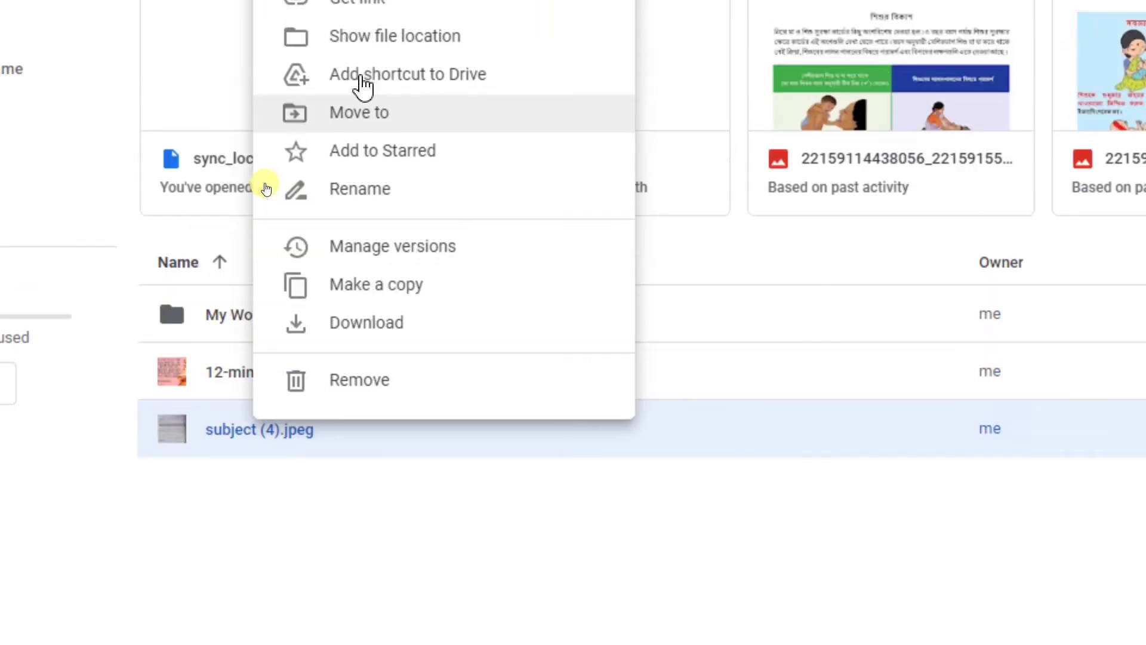
mouse_move(365, 129)
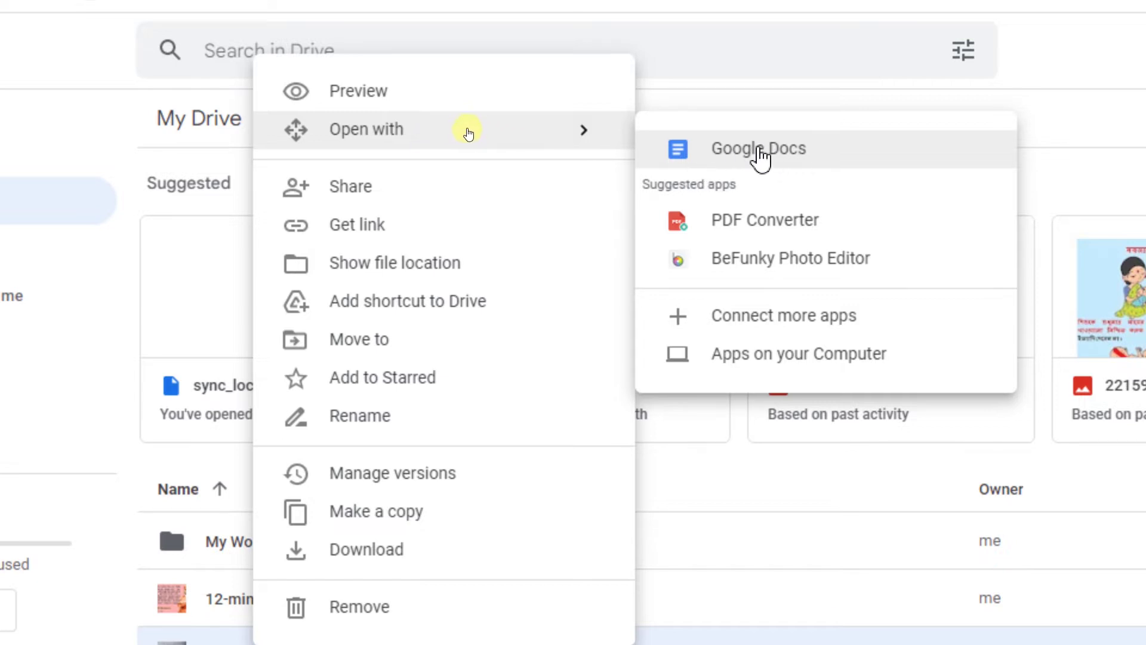
left_click(768, 149)
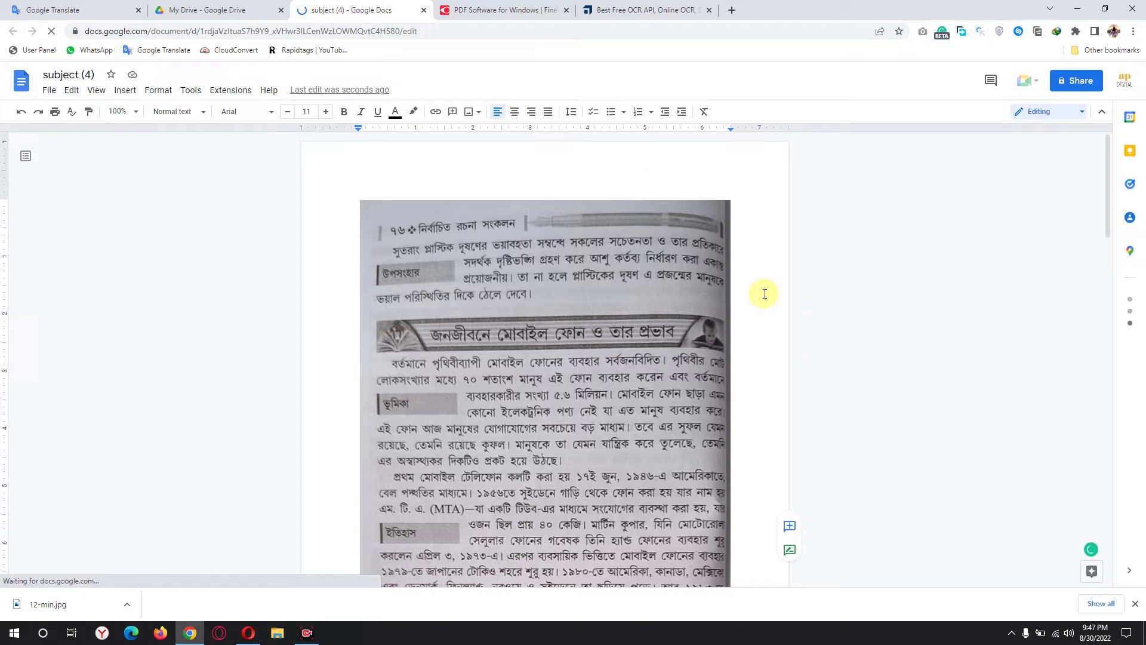
Step: Scroll through the subject (4) document down to the recognised Bengali text on page 2
scroll(764, 292, "down", 3)
scroll(704, 310, "down", 4)
scroll(673, 310, "up", 3)
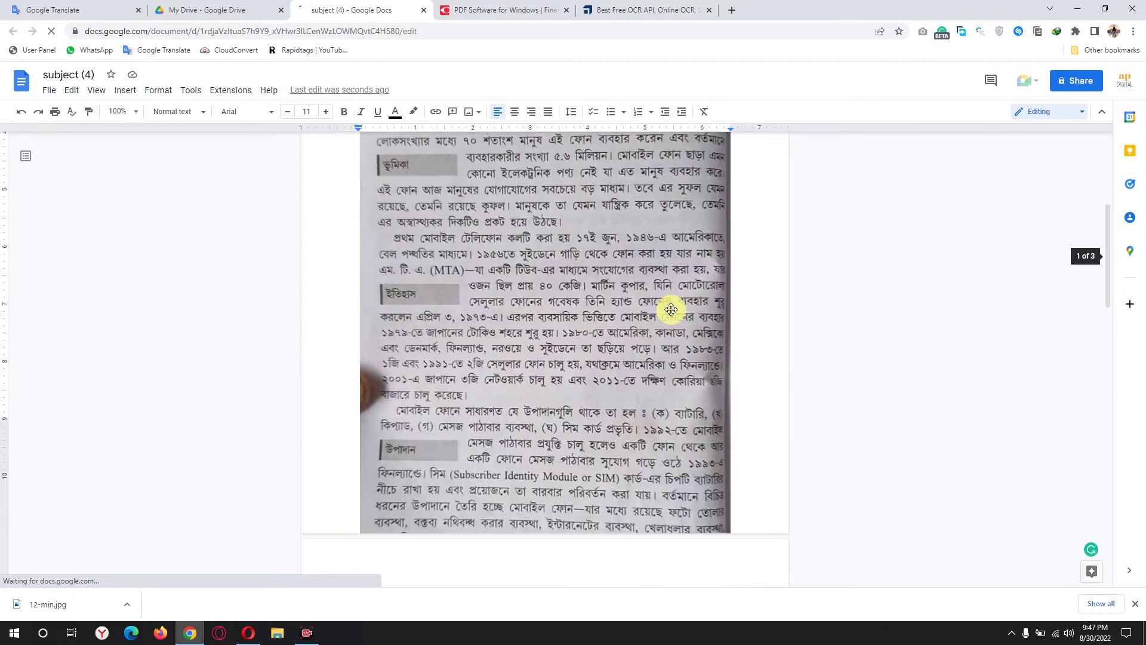
scroll(671, 309, "up", 2)
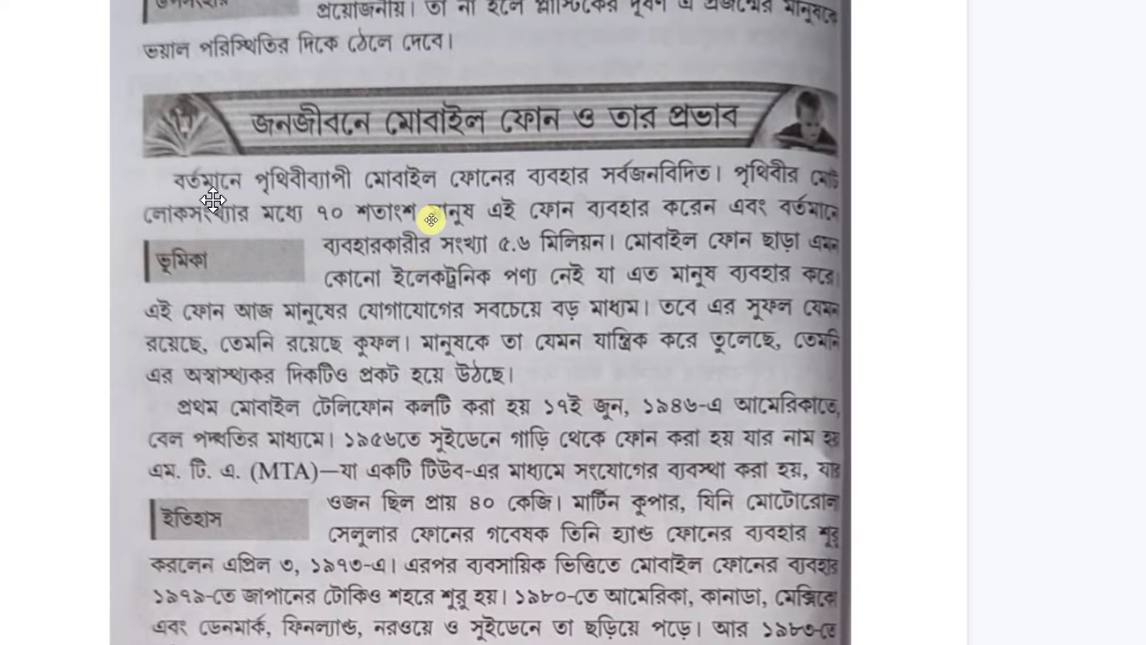
scroll(596, 269, "down", 3)
scroll(503, 266, "down", 3)
scroll(504, 266, "down", 4)
scroll(501, 266, "down", 4)
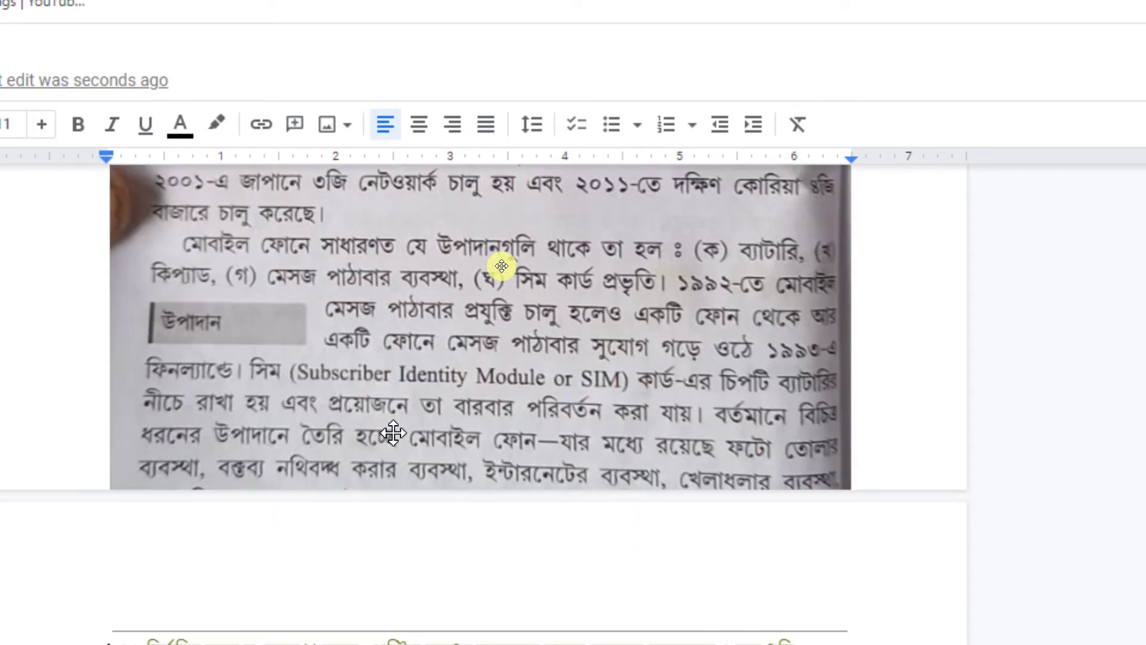
scroll(501, 266, "down", 1)
scroll(502, 264, "down", 1)
scroll(502, 263, "up", 4)
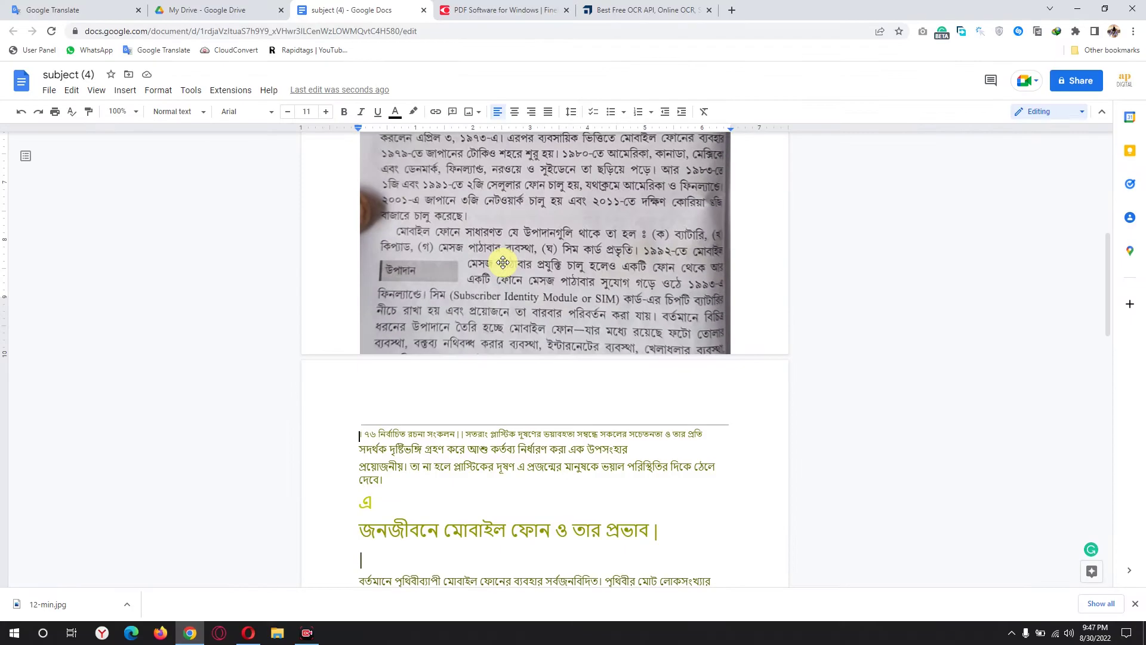
scroll(582, 234, "up", 1)
scroll(568, 242, "up", 3)
scroll(556, 232, "up", 2)
scroll(555, 233, "down", 1)
scroll(520, 290, "down", 5)
scroll(502, 310, "down", 3)
scroll(471, 329, "down", 2)
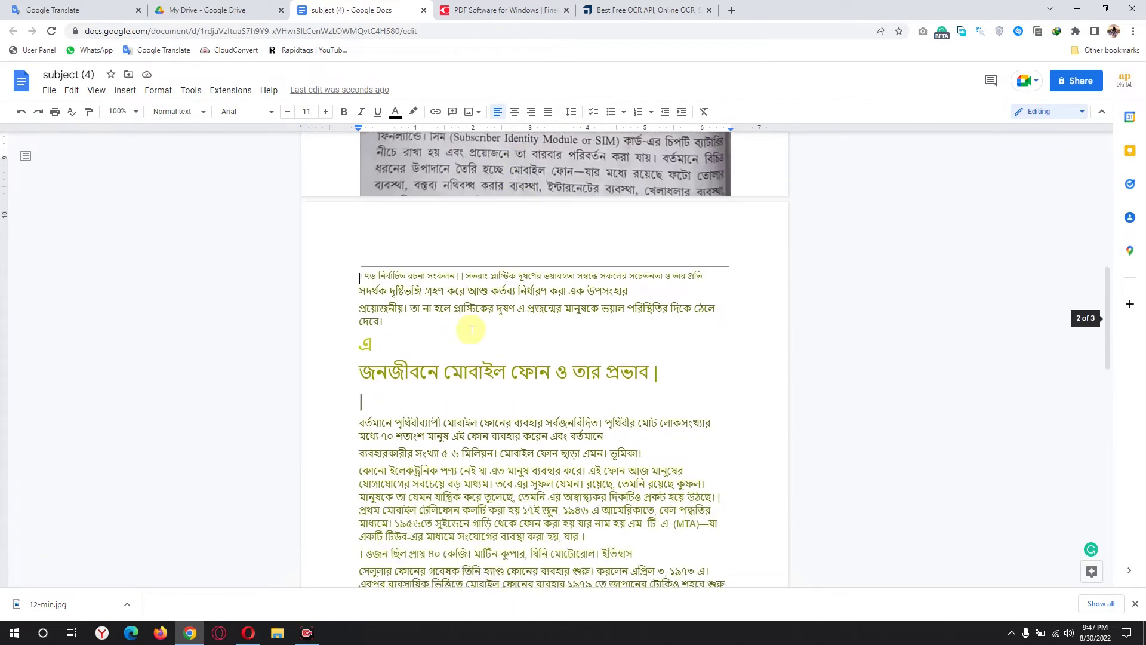
scroll(465, 322, "down", 1)
Step: Select and deselect the extracted Bengali text, scroll back up, and minimise Chrome
mouse_move(359, 199)
left_mouse_down()
mouse_move(484, 276)
mouse_move(695, 556)
left_mouse_up()
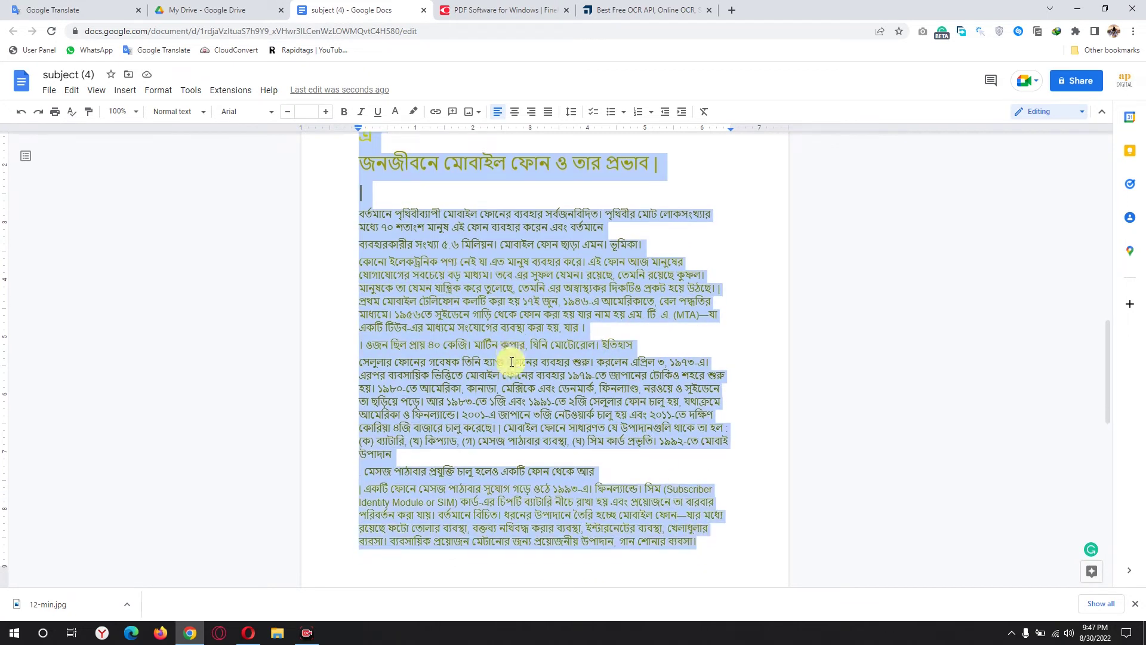
scroll(512, 358, "down", 4)
left_click(476, 446)
scroll(514, 416, "up", 2)
scroll(514, 415, "up", 8)
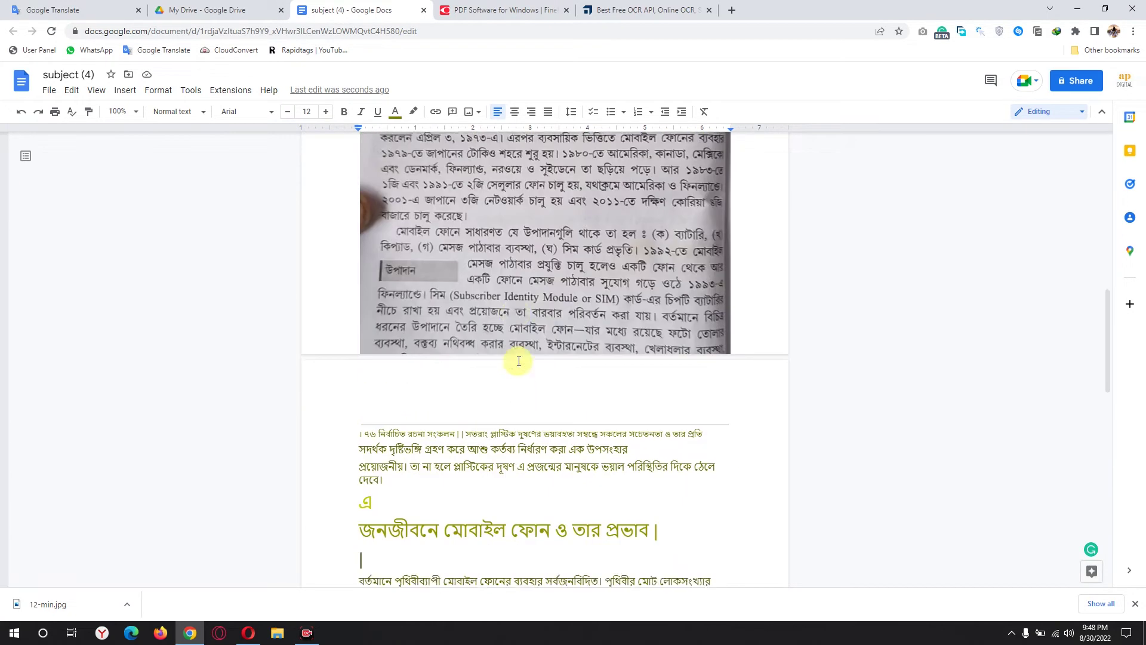
scroll(511, 327, "up", 7)
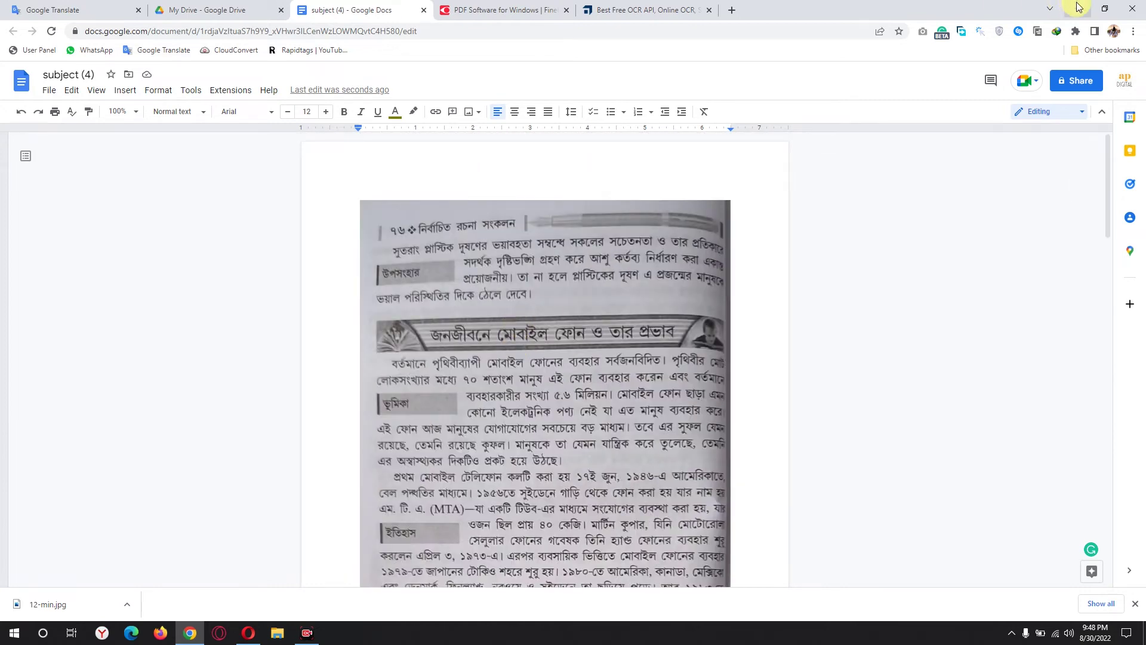
left_click(1078, 9)
Step: Open the subject (4) scan from Scan Images in Photos
double_click(32, 122)
left_click(715, 219)
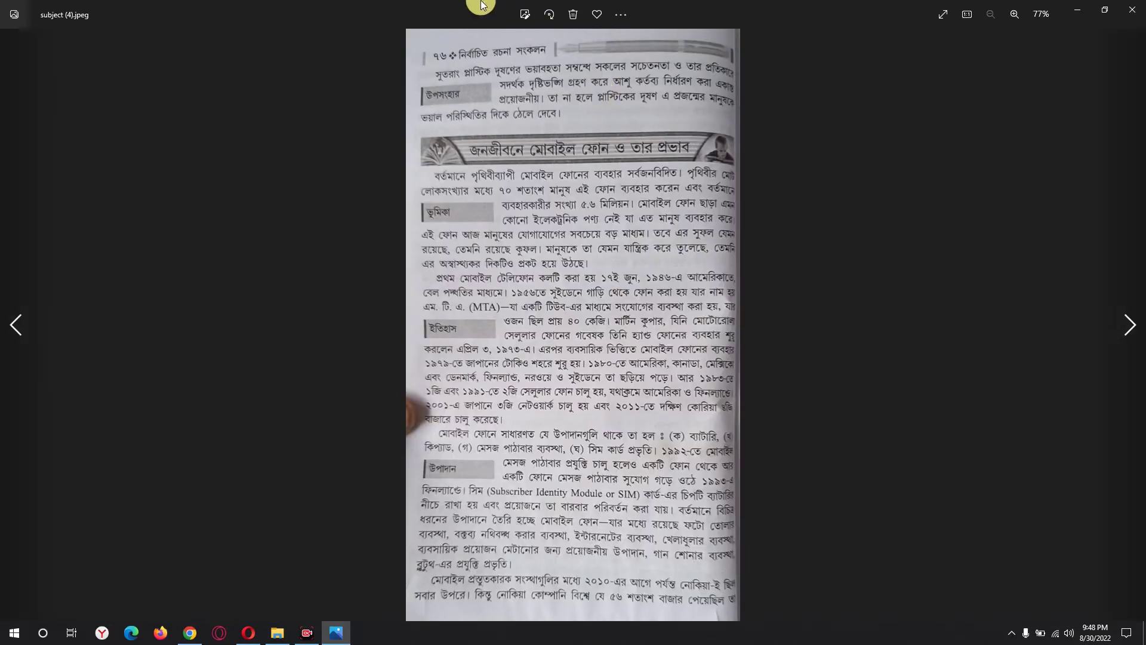
double_click(360, 11)
Step: Snap Photos to the right half with the Google Docs document on the left
left_click_drag(399, 41, 1140, 248)
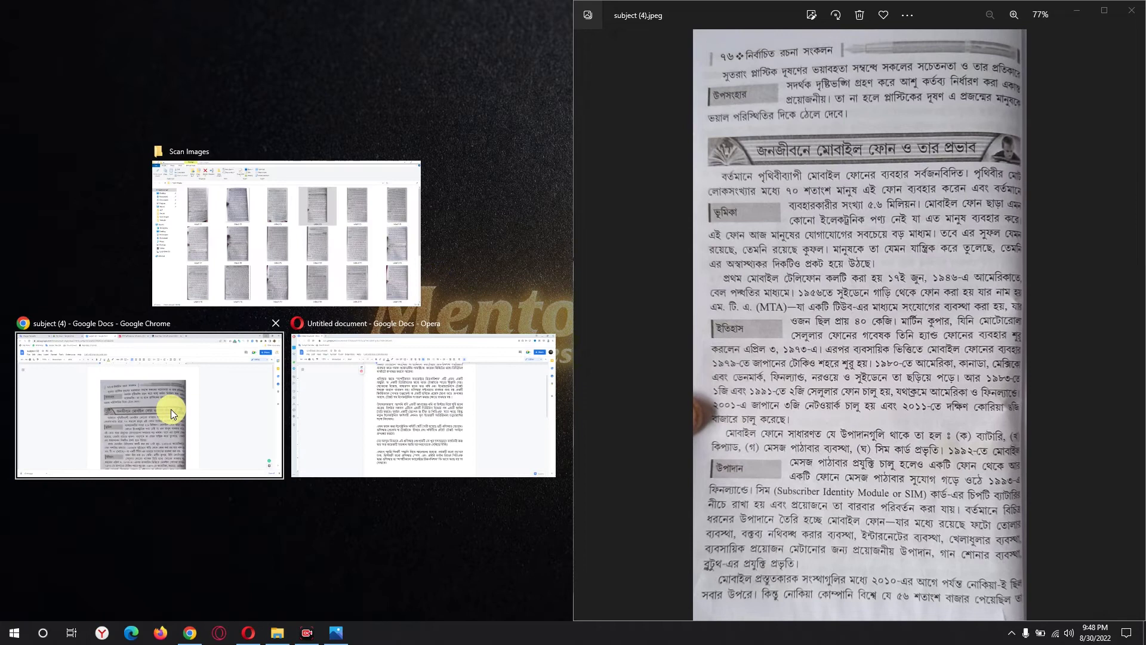
left_click(171, 409)
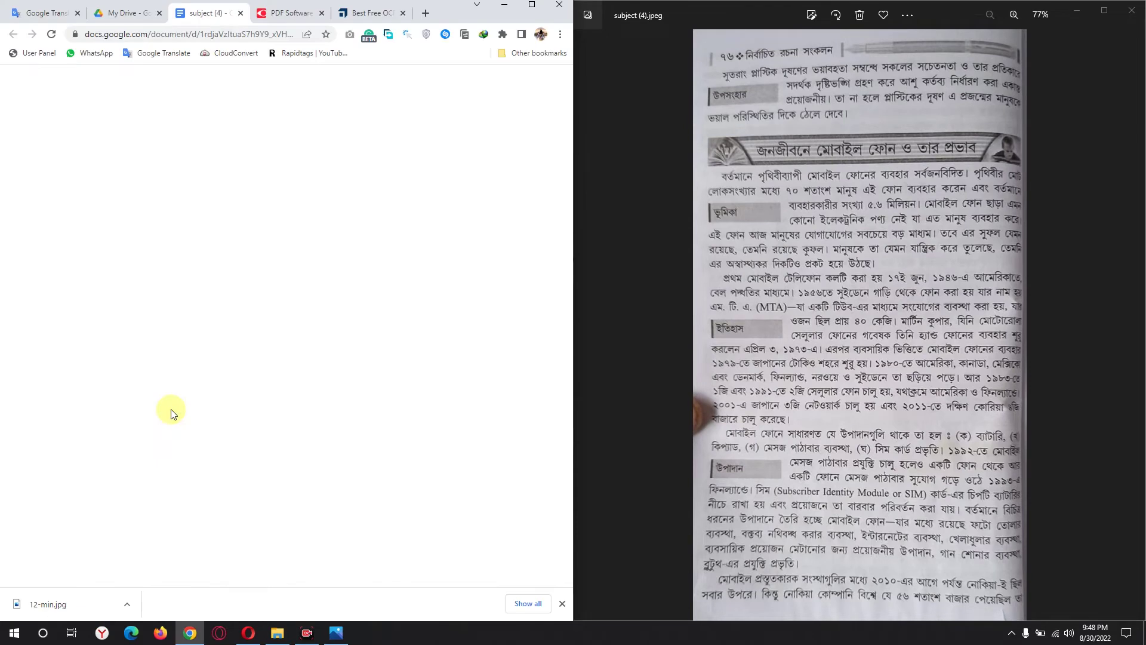
scroll(313, 300, "down", 5)
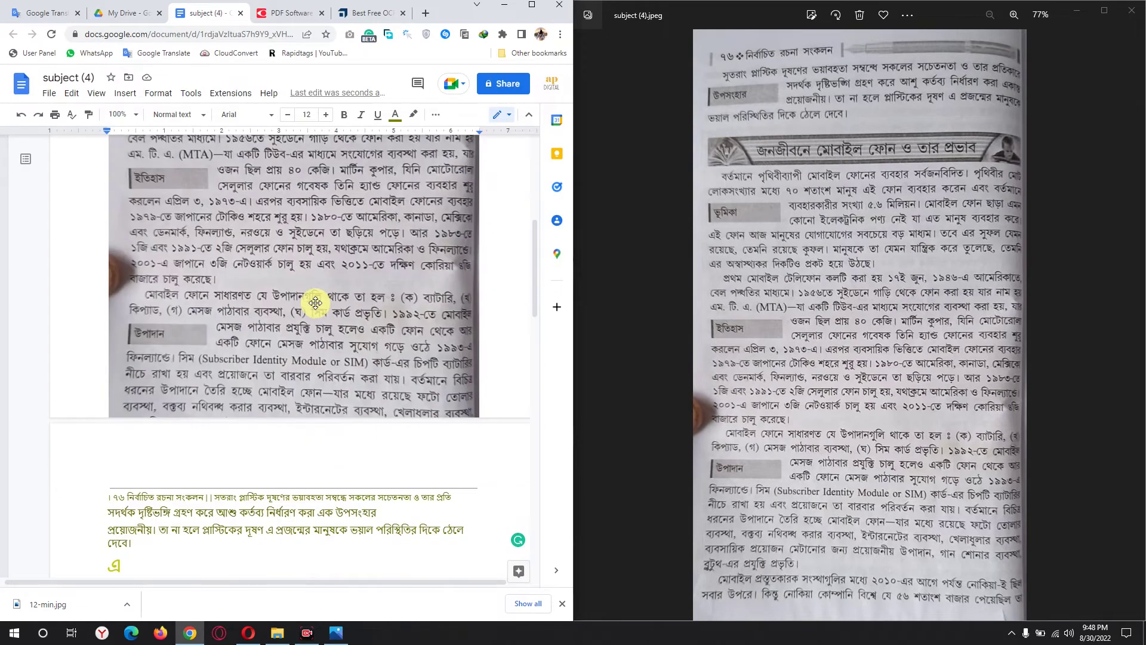
scroll(315, 301, "down", 5)
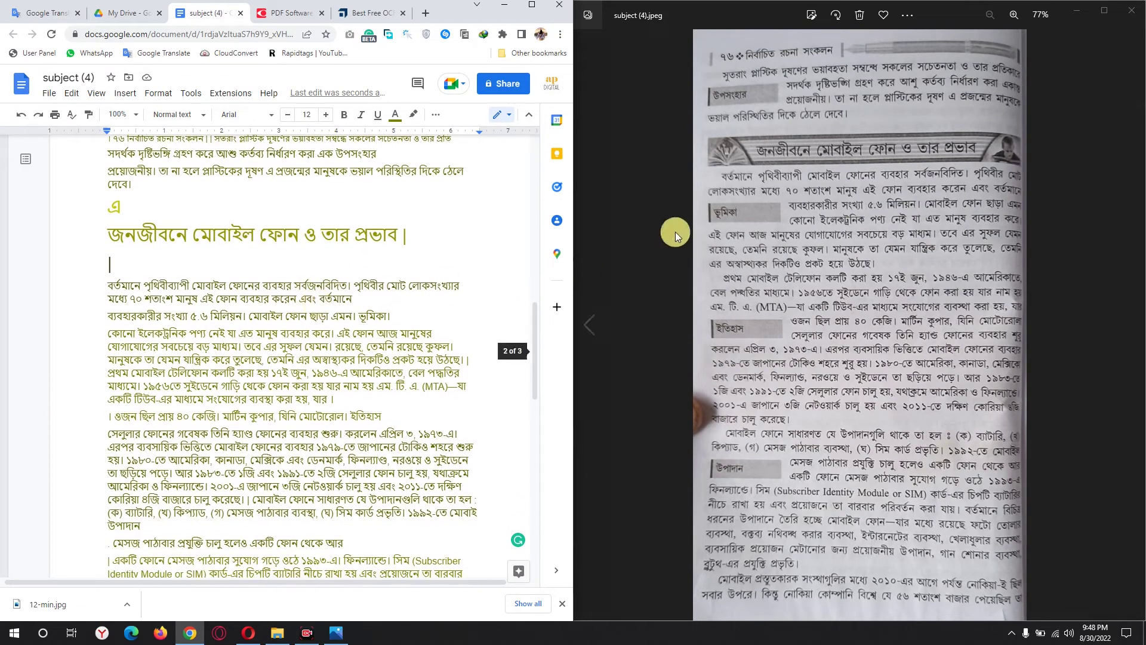
scroll(801, 206, "up", 3)
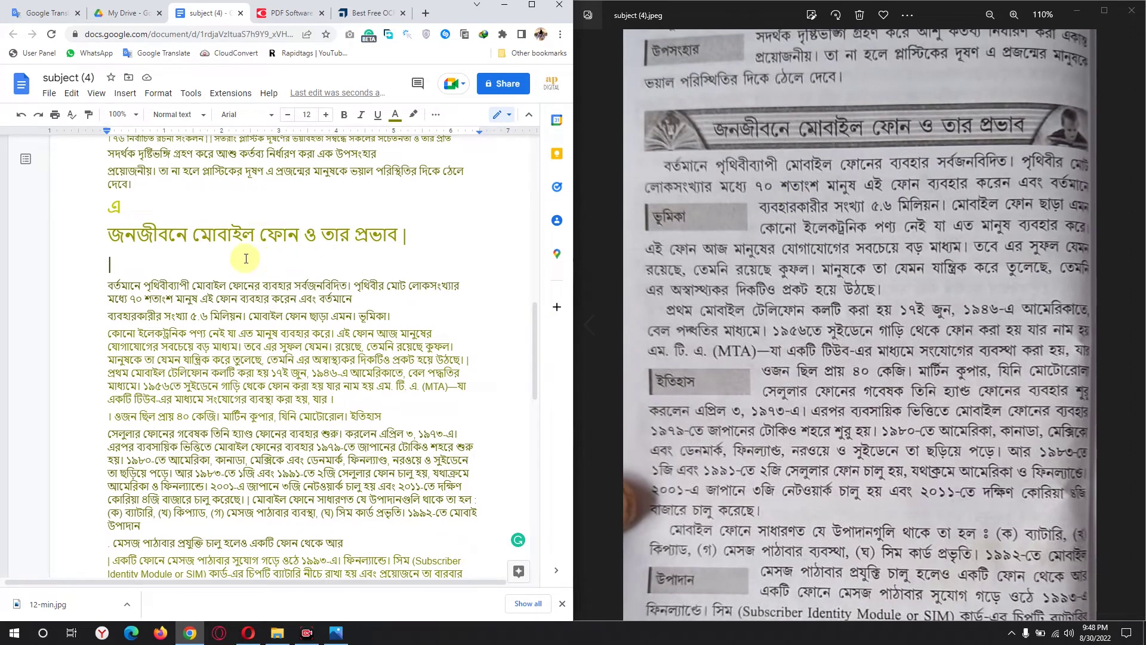
scroll(246, 258, "up", 1)
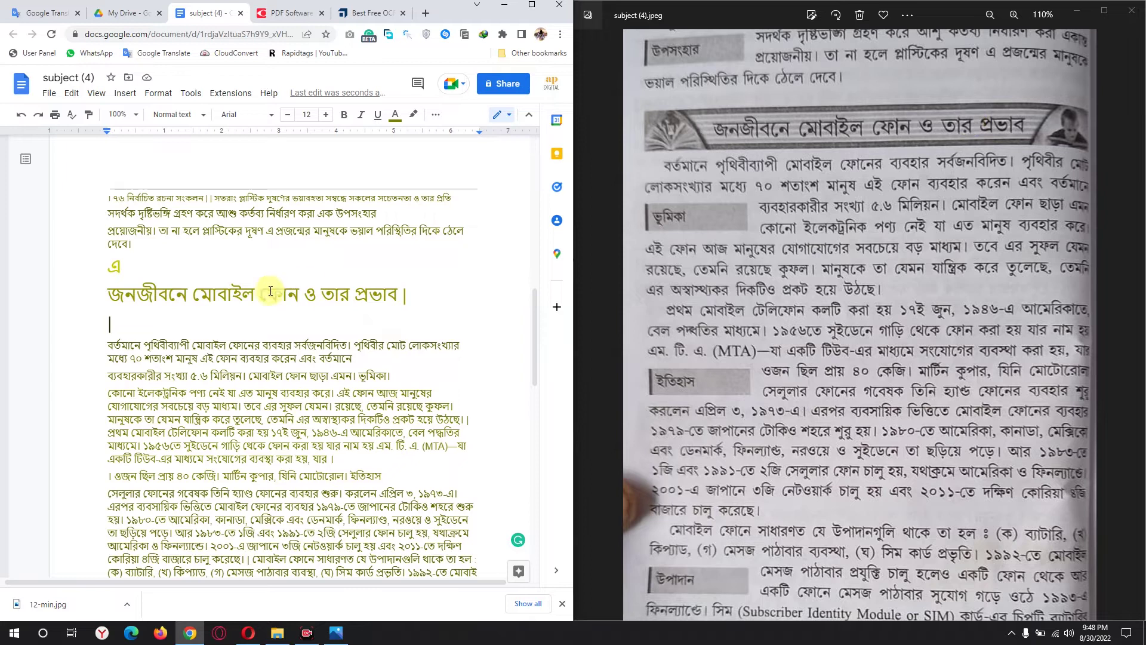
Step: Select the recognised heading and body paragraphs to compare them against the scan
left_click_drag(108, 294, 404, 297)
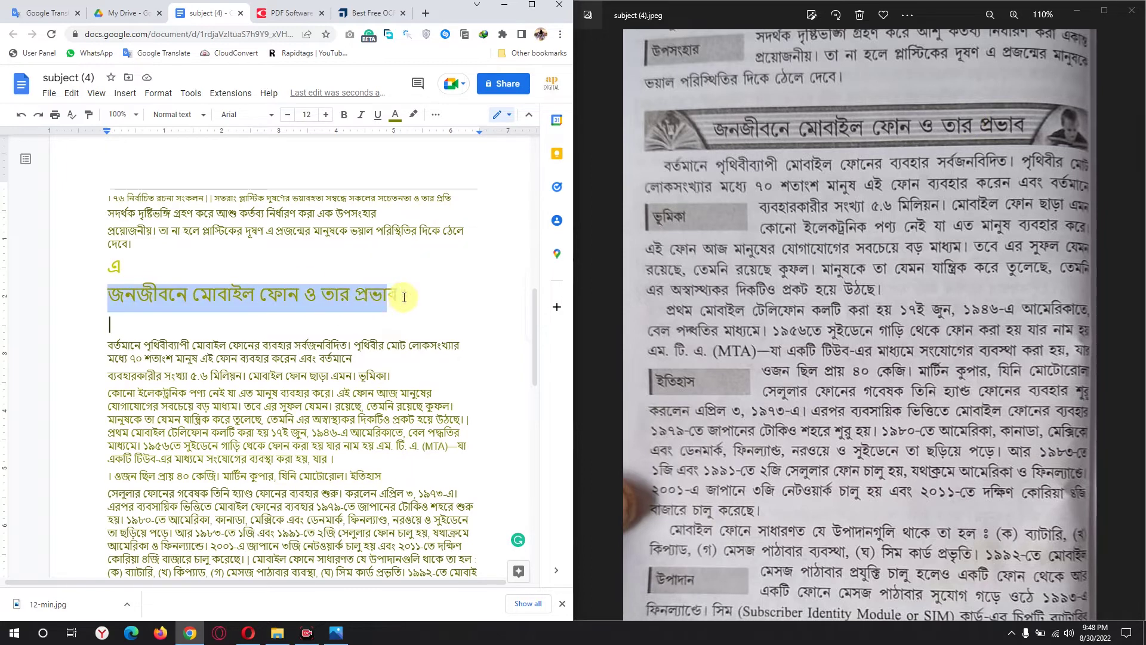
scroll(275, 334, "down", 2)
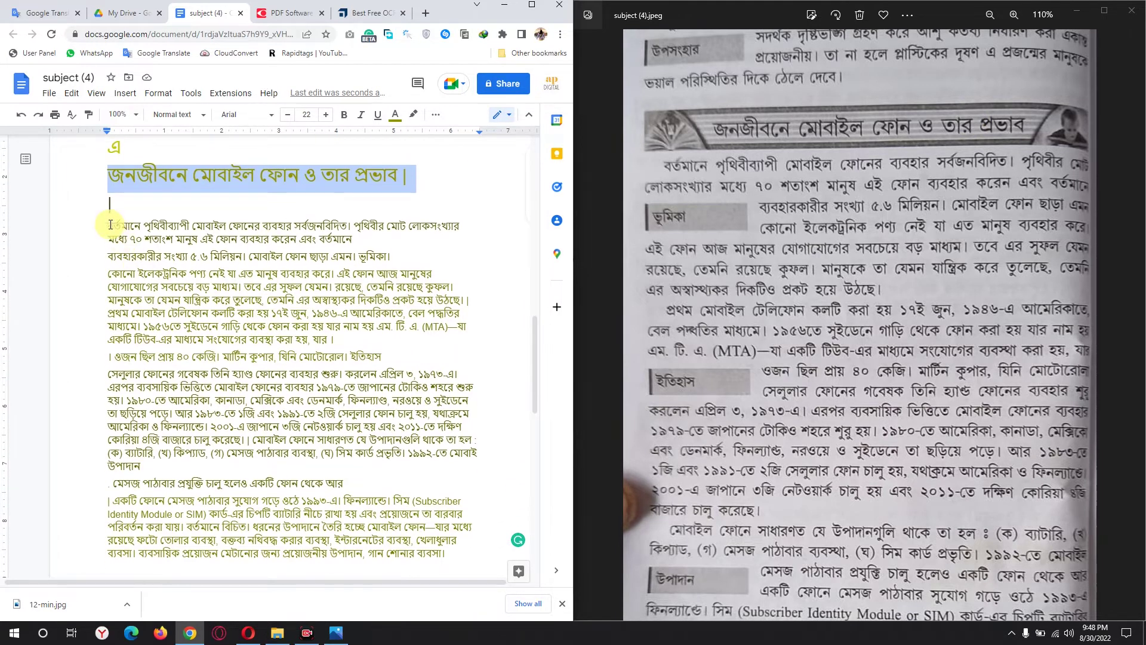
left_click_drag(110, 225, 372, 349)
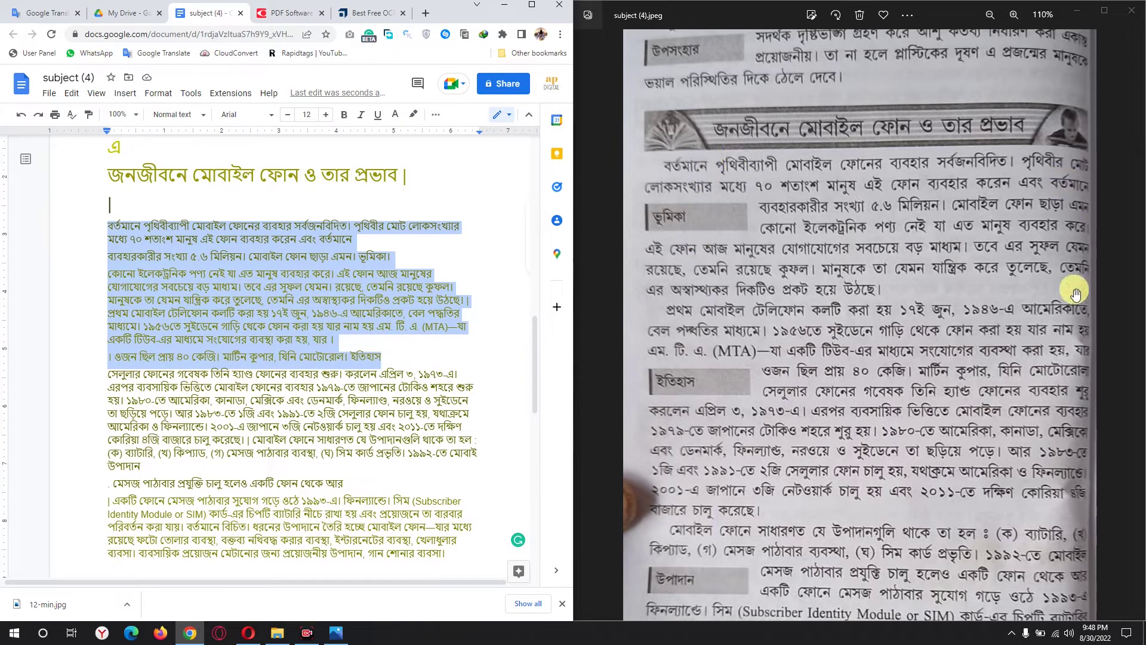
left_click(214, 312)
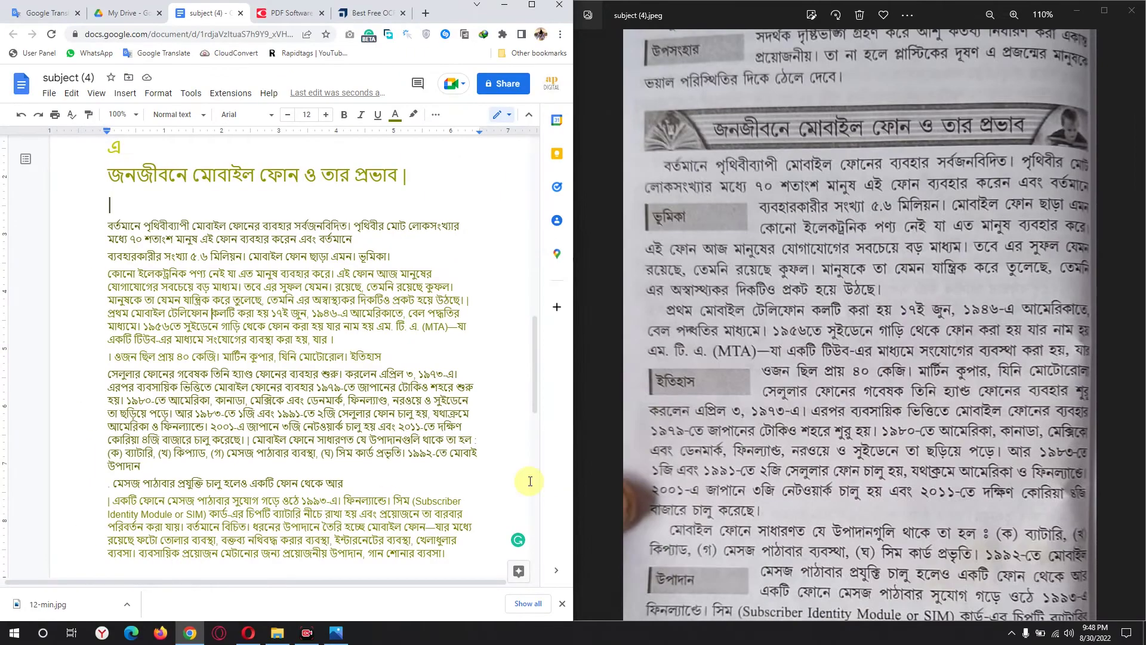
scroll(698, 481, "up", 2)
scroll(765, 441, "down", 2)
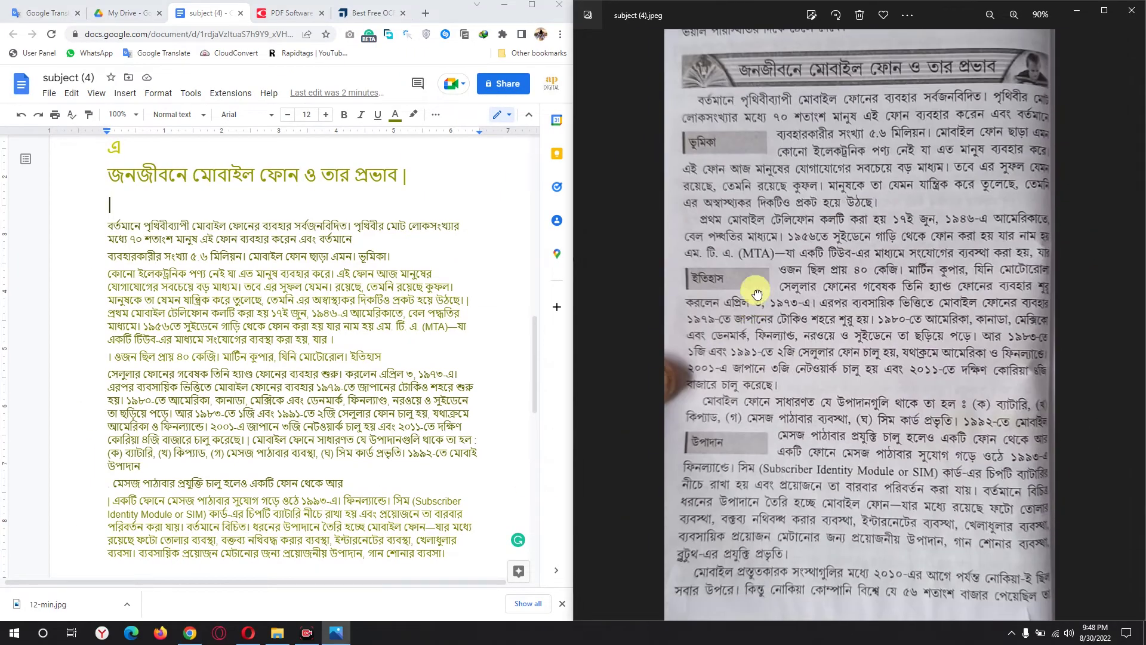
scroll(358, 382, "down", 3)
scroll(337, 371, "down", 3)
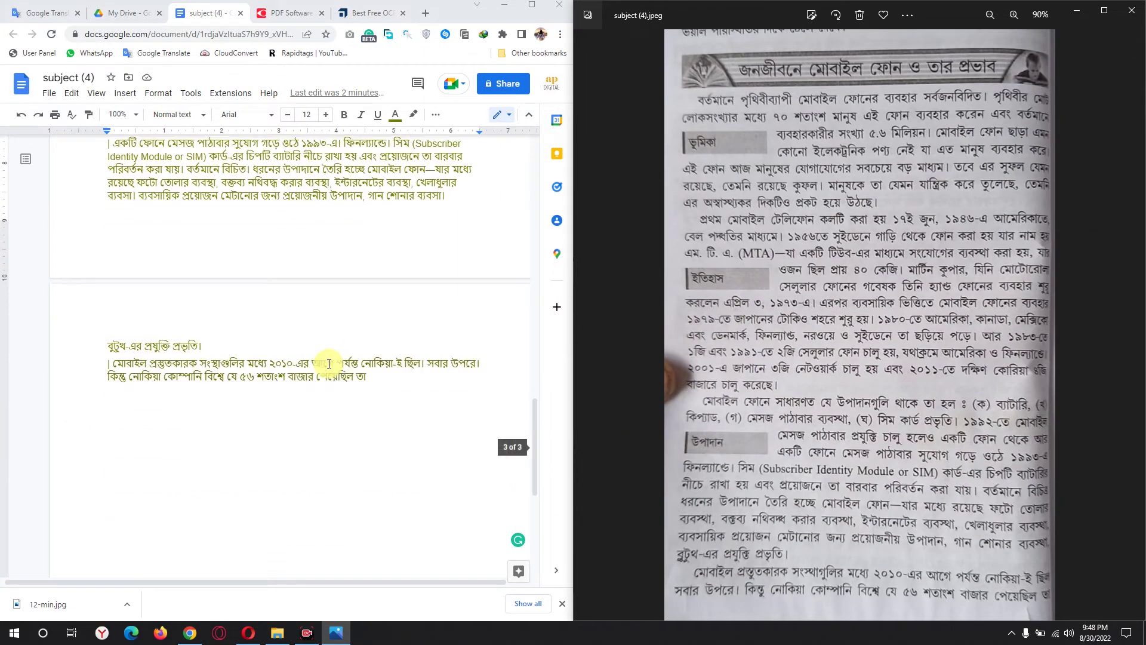
left_click_drag(366, 376, 103, 241)
scroll(120, 239, "up", 4)
Step: Select the text from ব্যবসা। back up to the heading, undoing an accidental paste
left_click(469, 433)
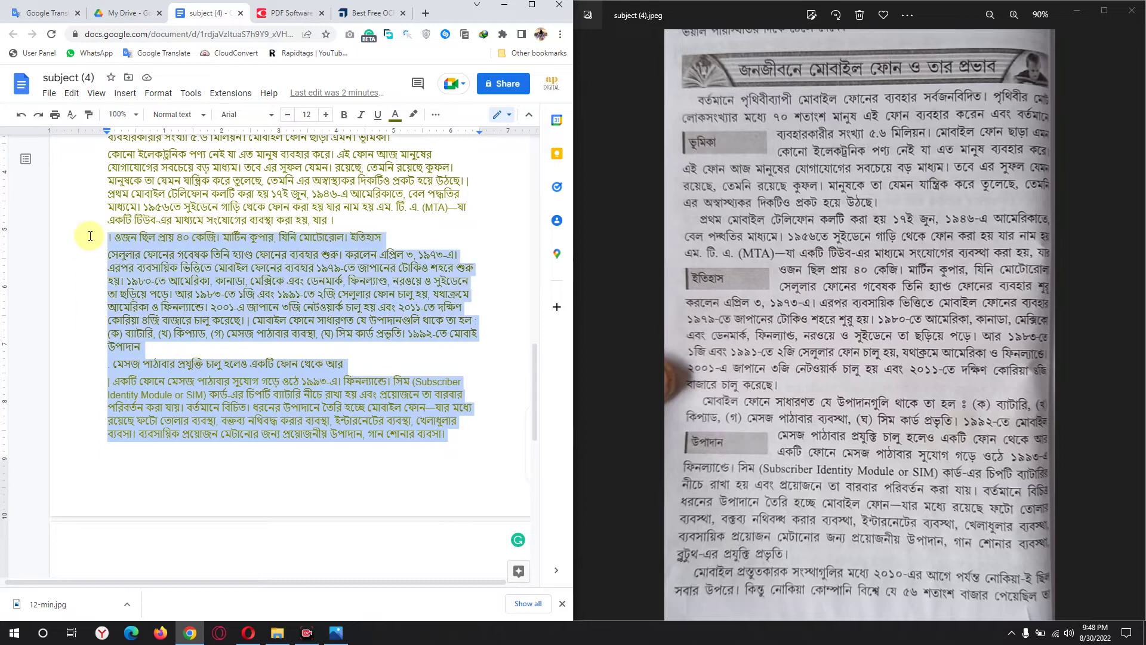
left_click_drag(356, 406, 95, 233)
key("ctrl+v")
scroll(268, 269, "up", 3)
key("ctrl+z")
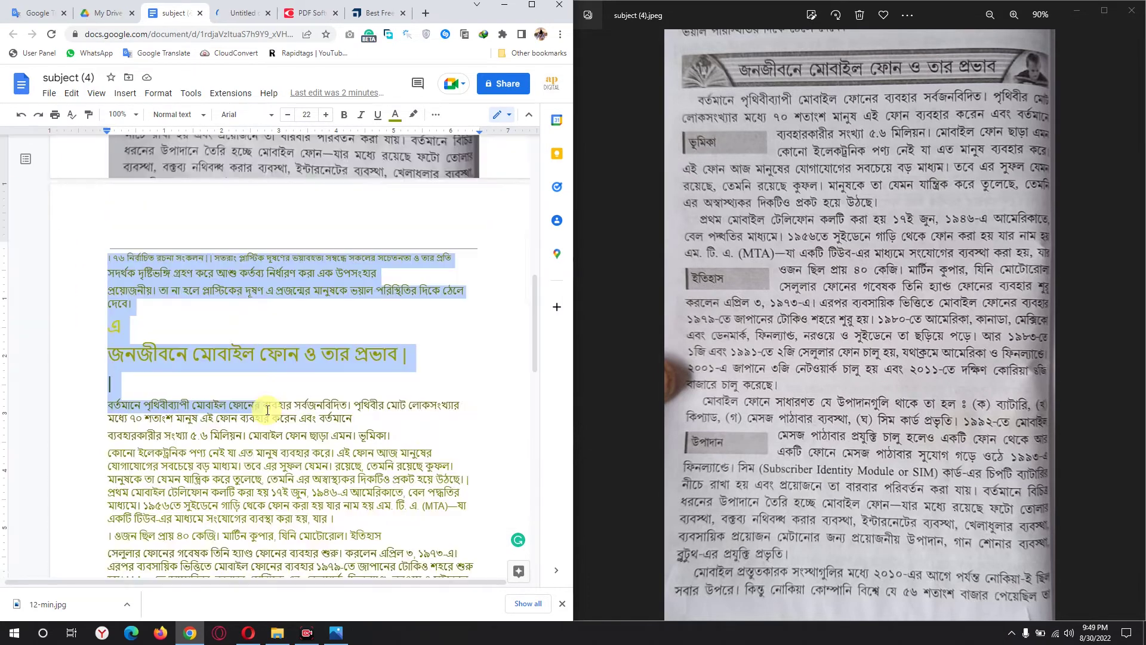
scroll(268, 388, "down", 3)
scroll(435, 403, "down", 2)
Step: Copy the selected Bengali text and paste it into the Untitled document
scroll(436, 403, "down", 1)
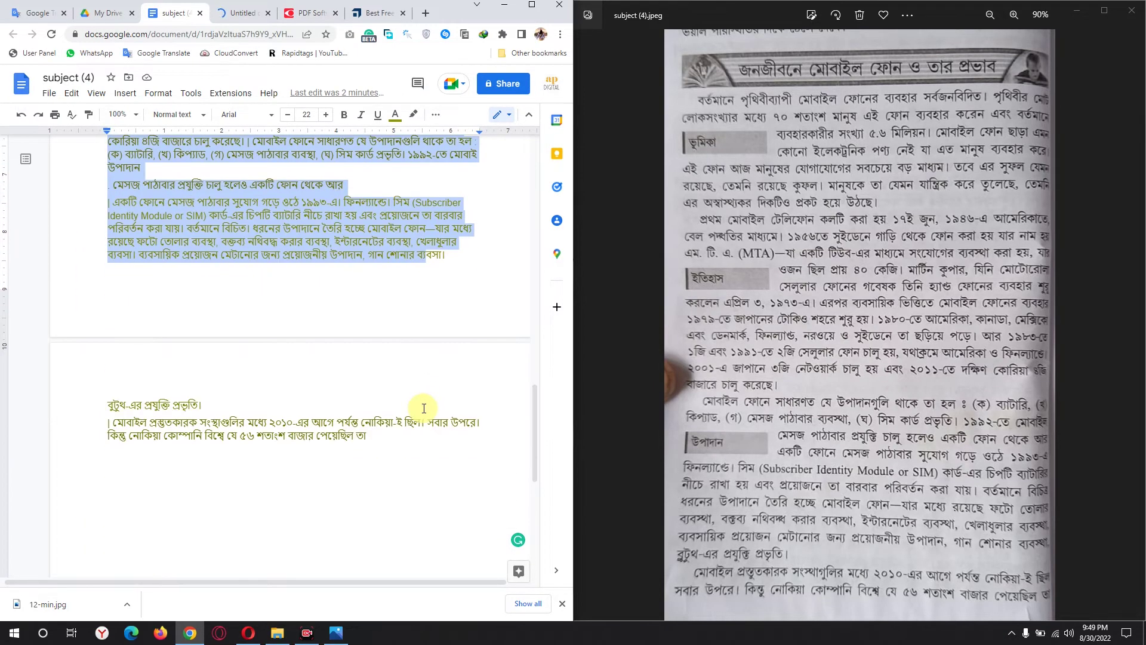
left_click(382, 435, "shift")
right_click(258, 257)
left_click(292, 276)
left_click(227, 12)
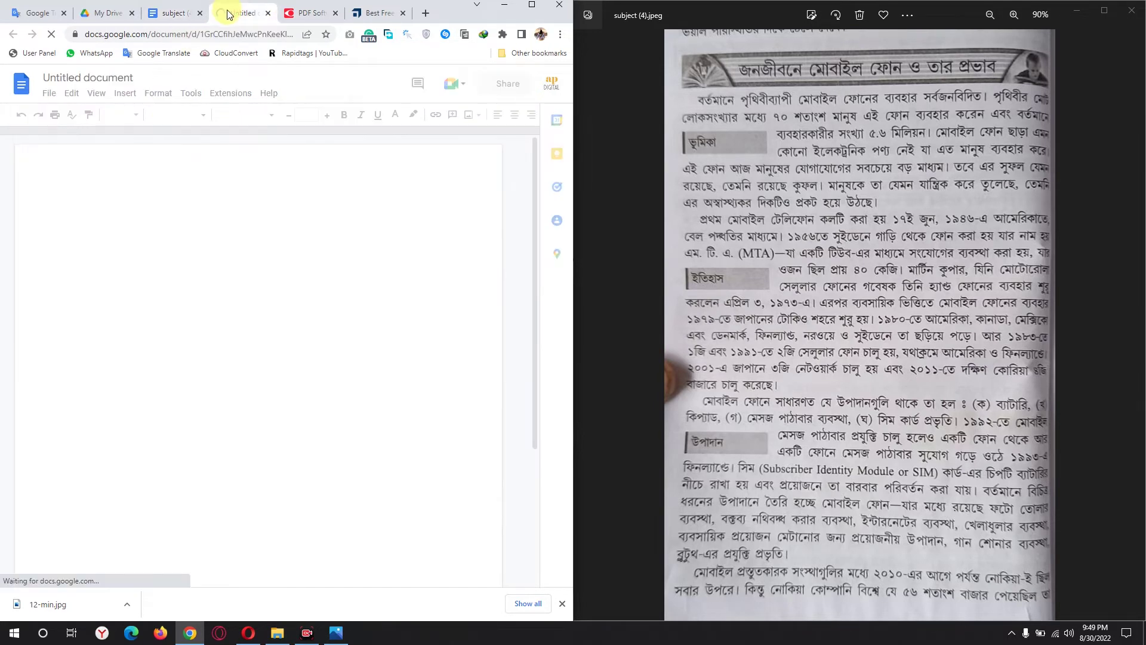
left_click(228, 220)
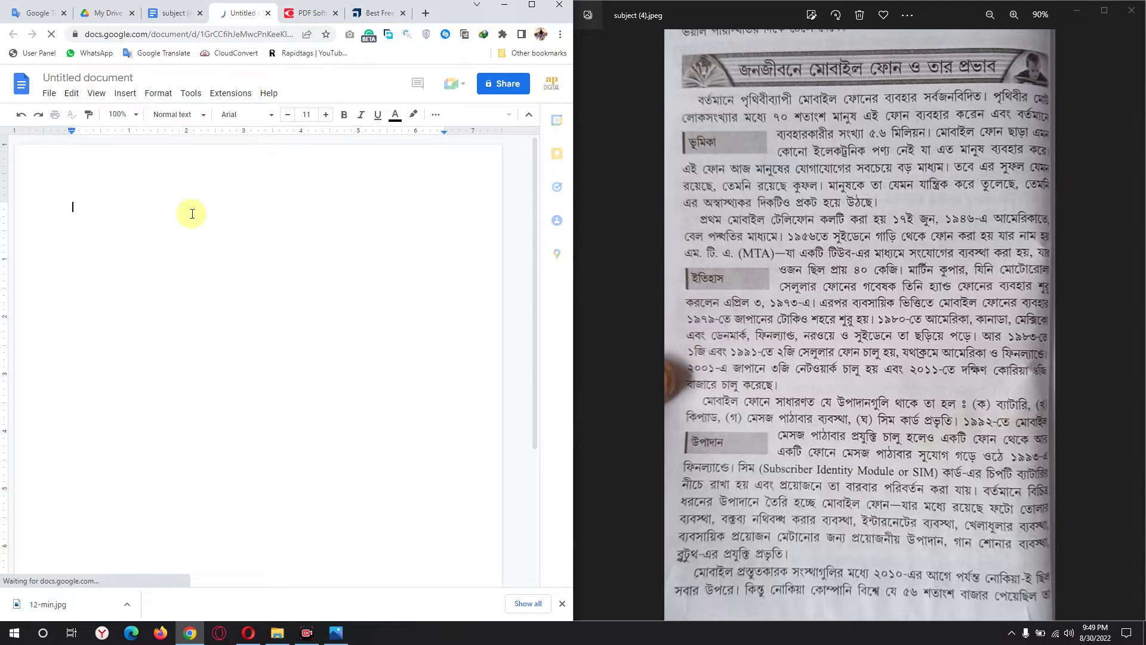
right_click(153, 214)
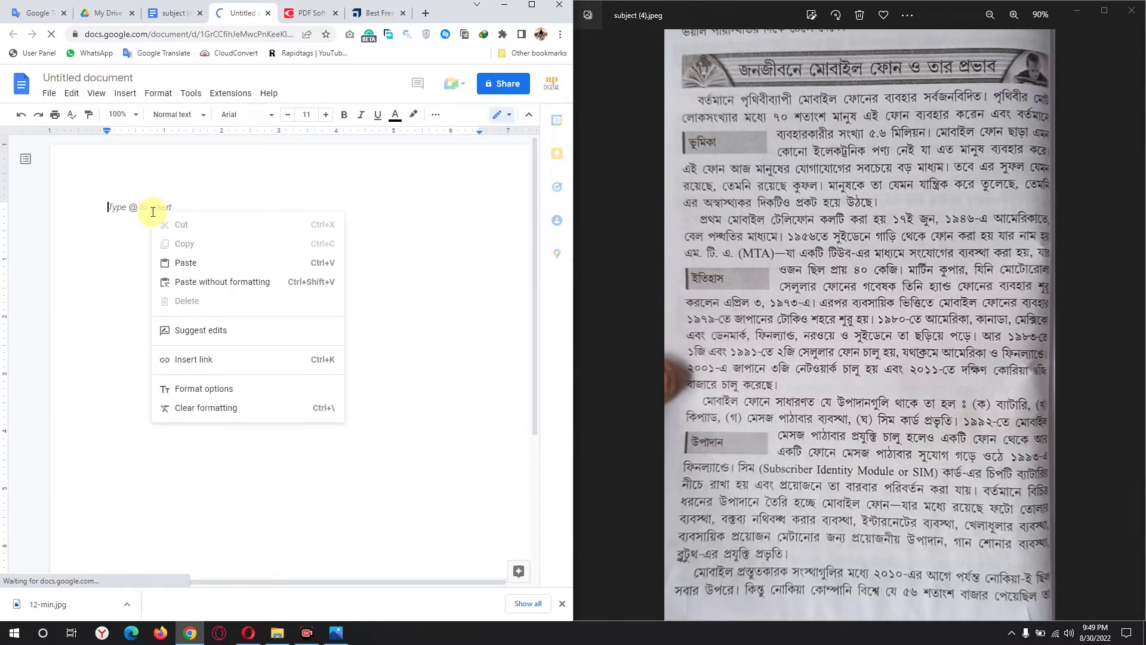
left_click(197, 263)
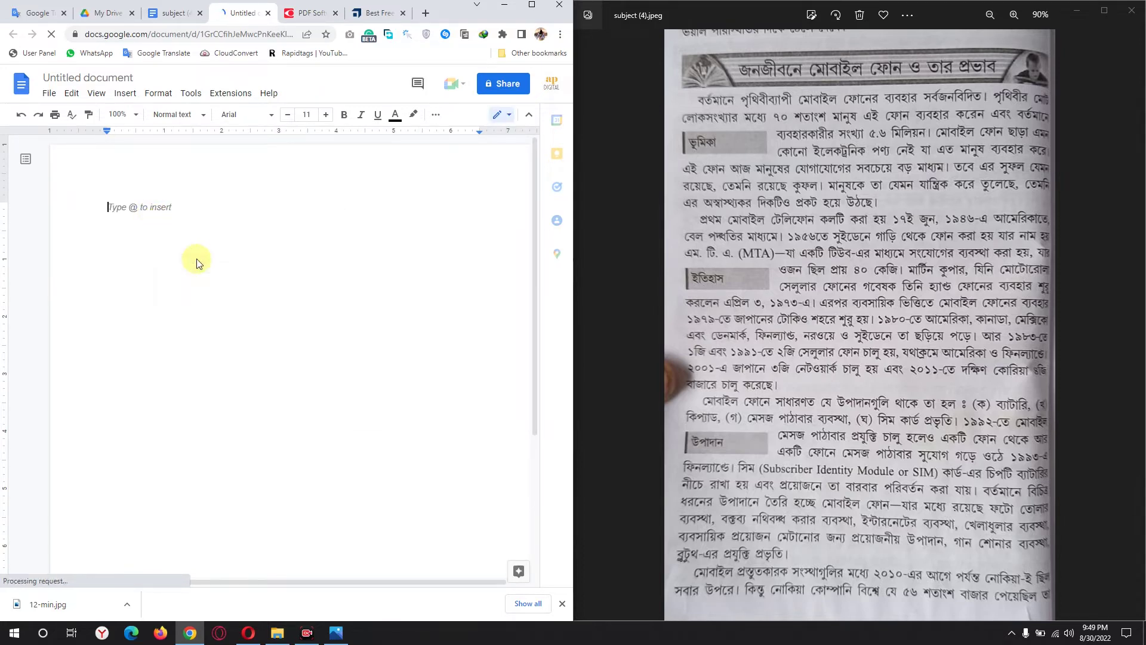
Step: Maximise Chrome and delete the stray lines above the essay heading
scroll(333, 282, "up", 3)
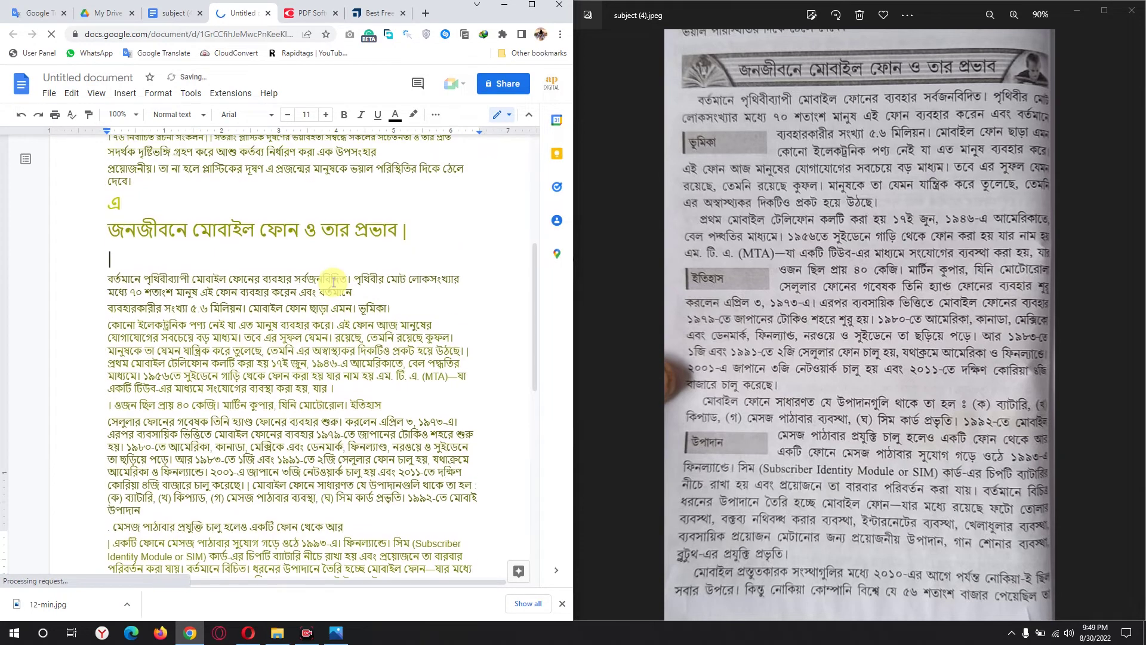
scroll(236, 280, "up", 2)
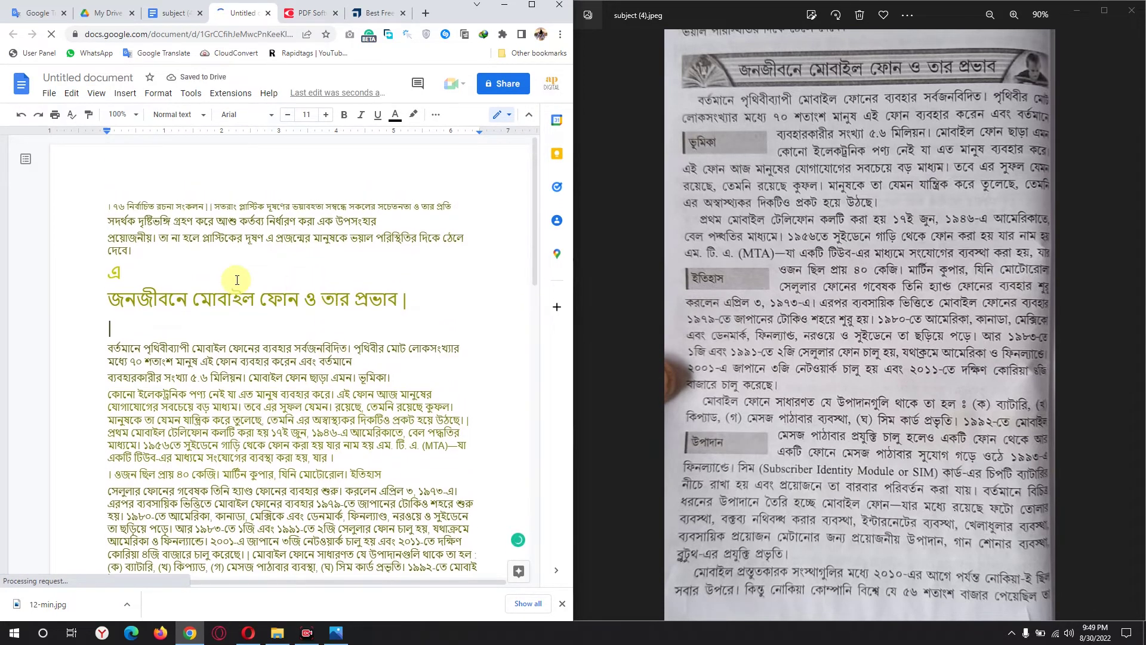
left_click(531, 5)
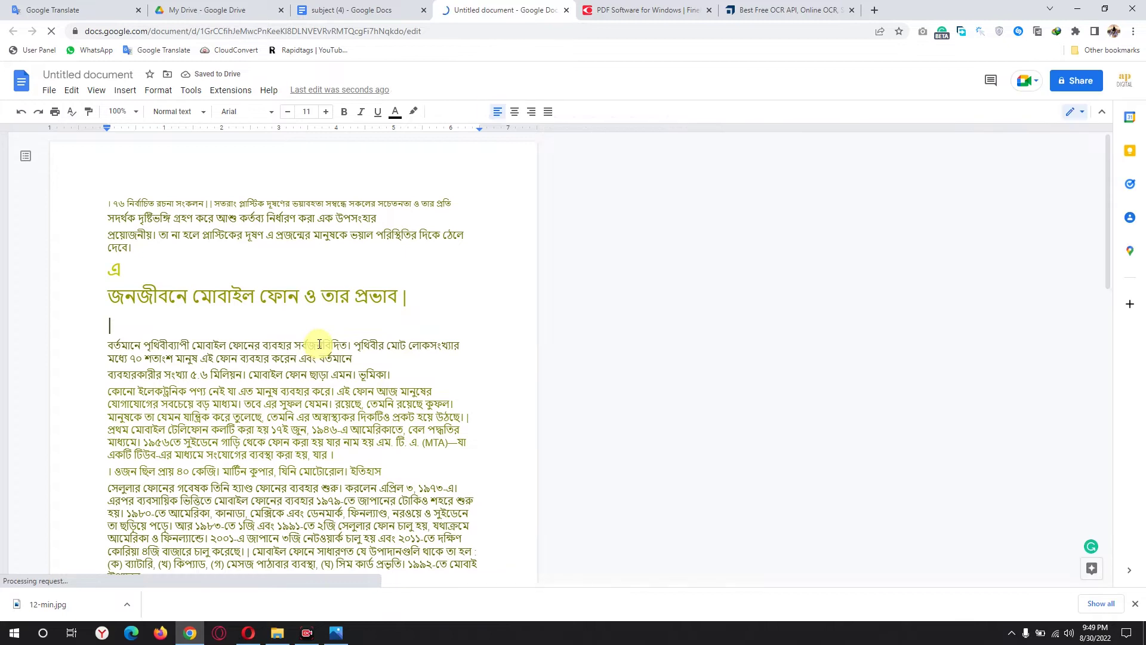
scroll(490, 336, "down", 3)
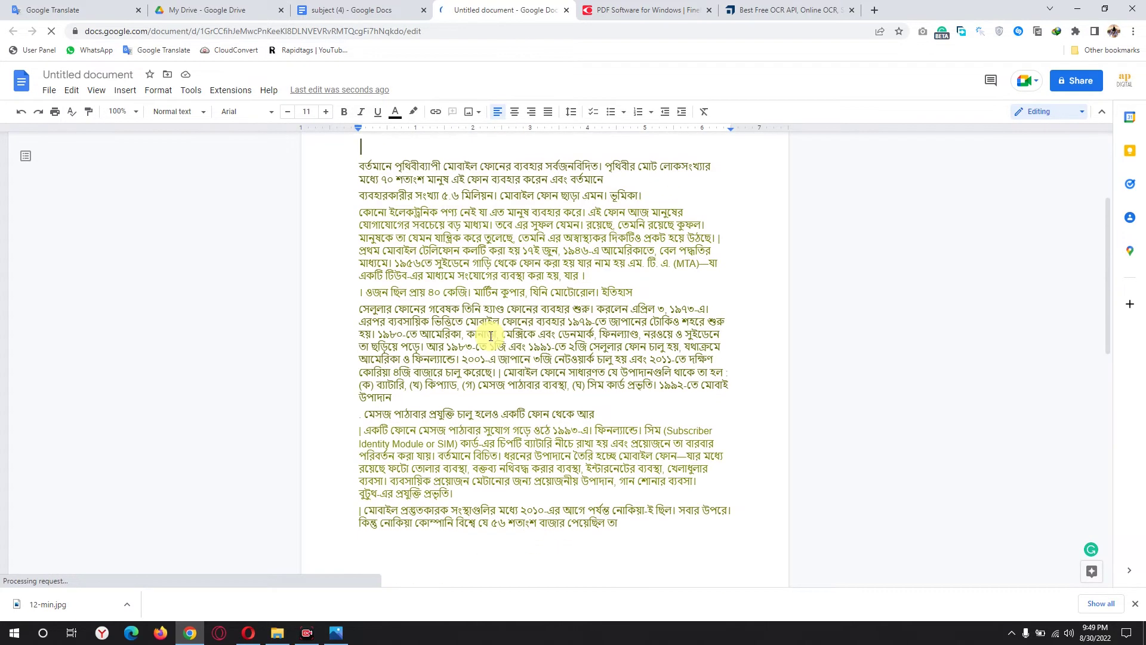
scroll(490, 336, "up", 3)
left_click_drag(402, 266, 348, 198)
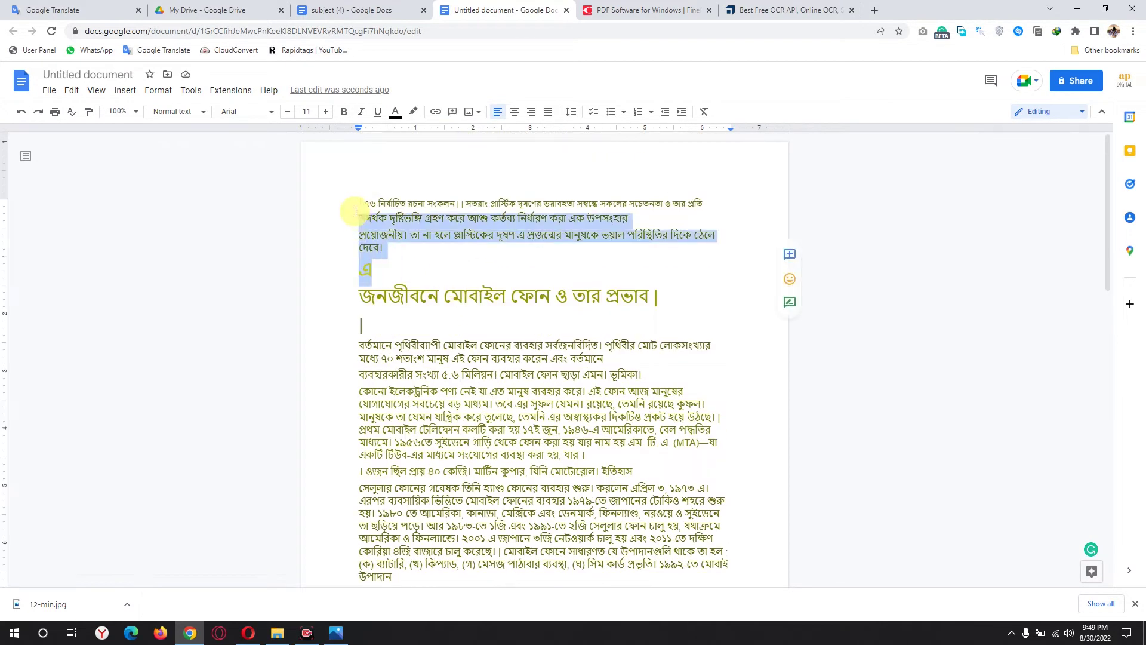
key("Delete")
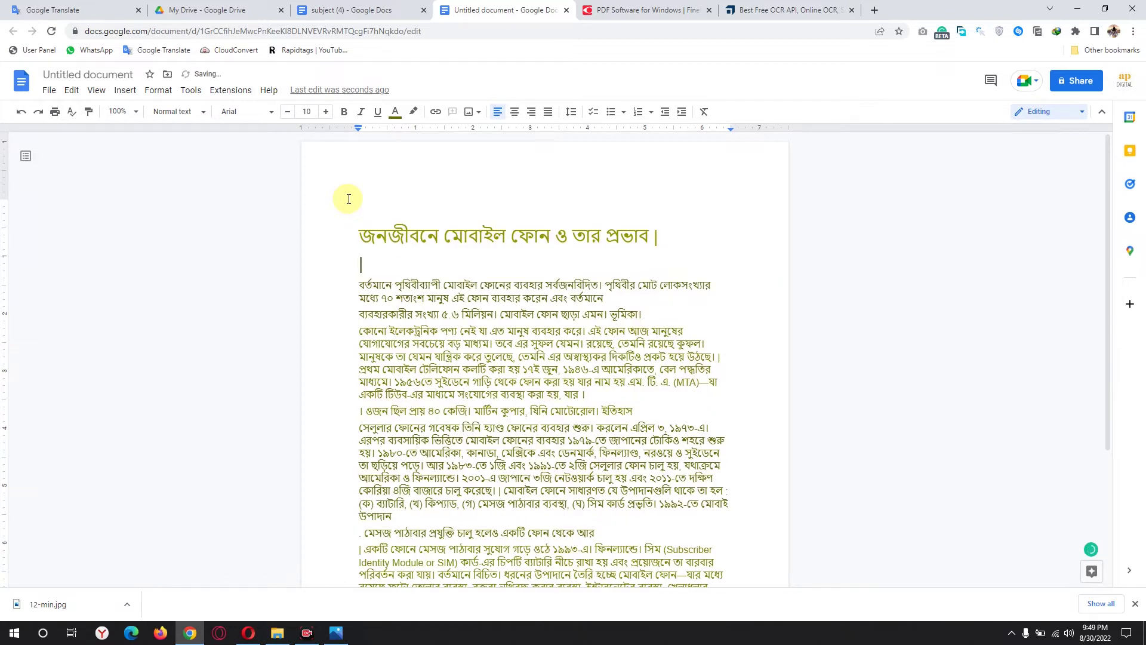
scroll(525, 316, "down", 4)
scroll(528, 320, "up", 4)
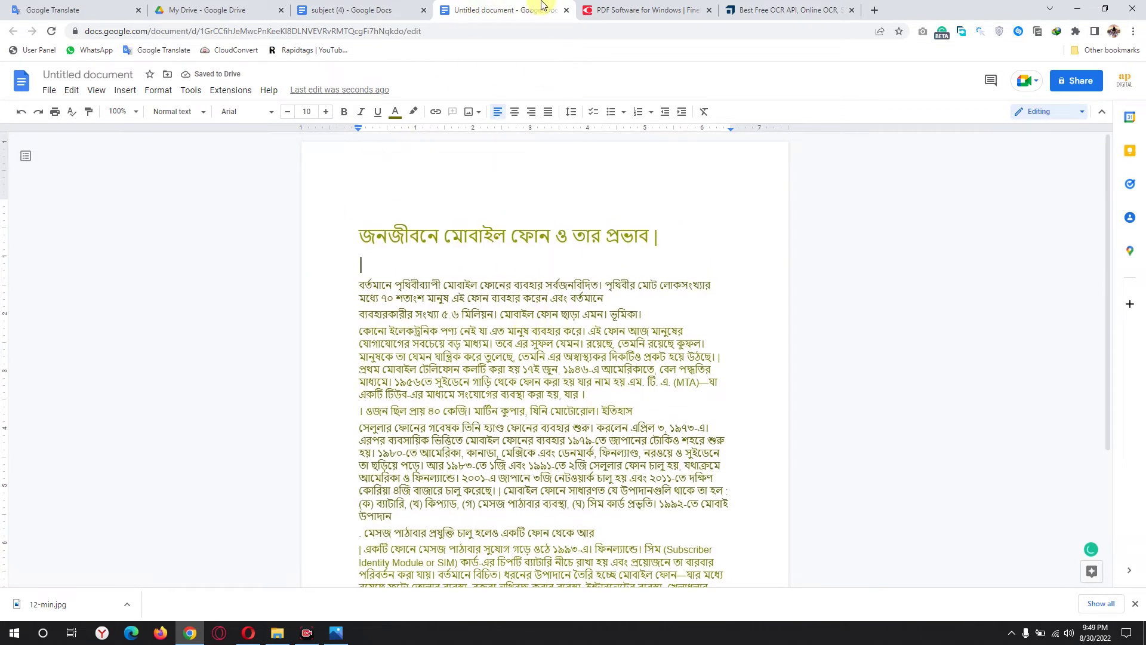
Step: Close the Untitled and subject (4) documents, then bring up the actions for 12-min.jpg
left_click(568, 11)
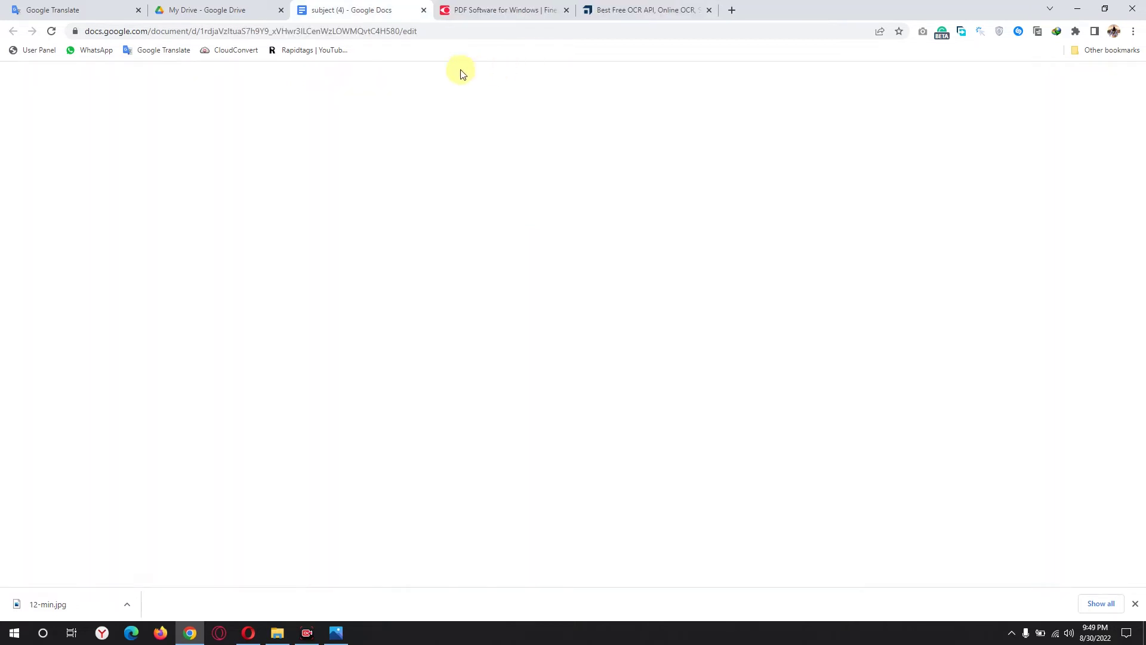
left_click(492, 307)
scroll(493, 257, "up", 10)
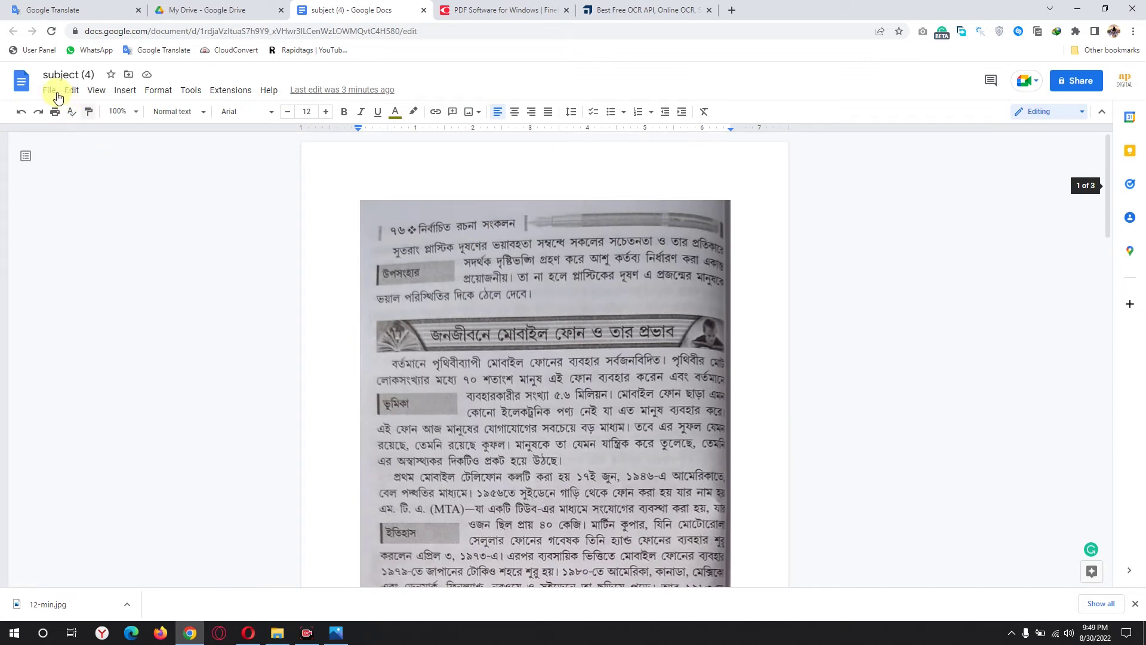
left_click(58, 97)
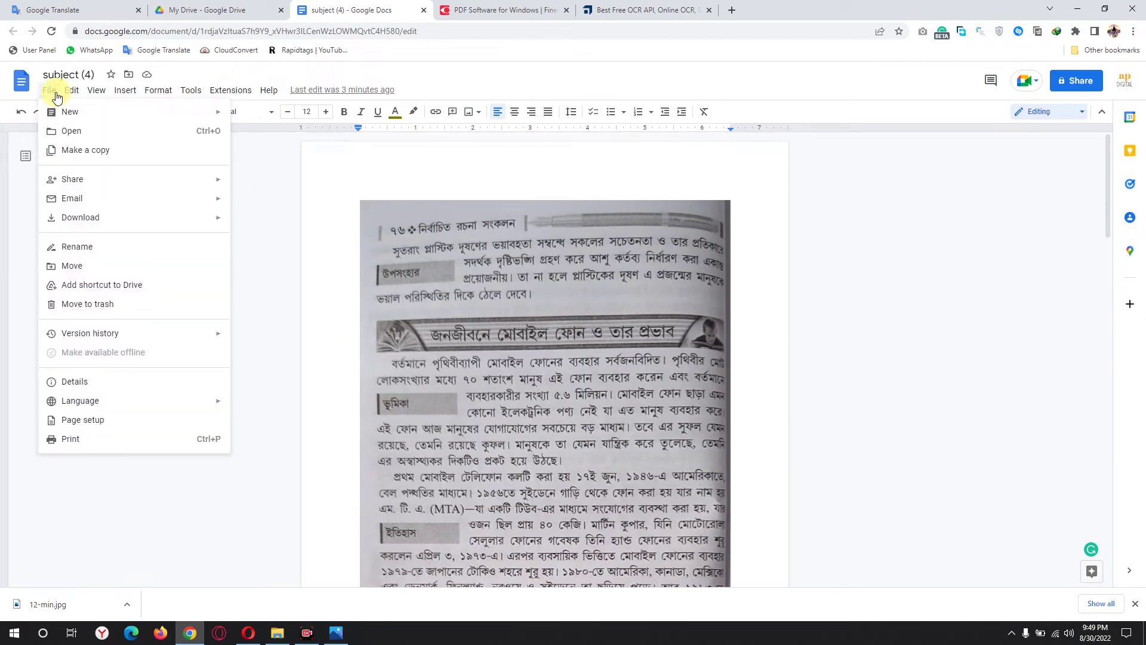
key("ctrl+w")
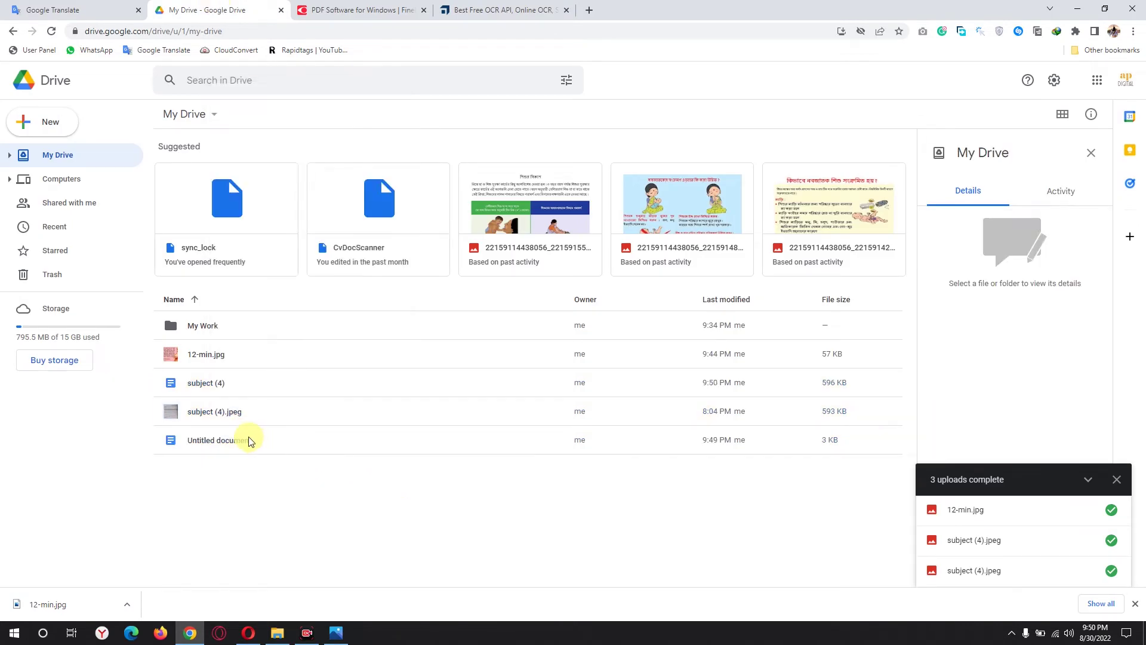
left_click(208, 357)
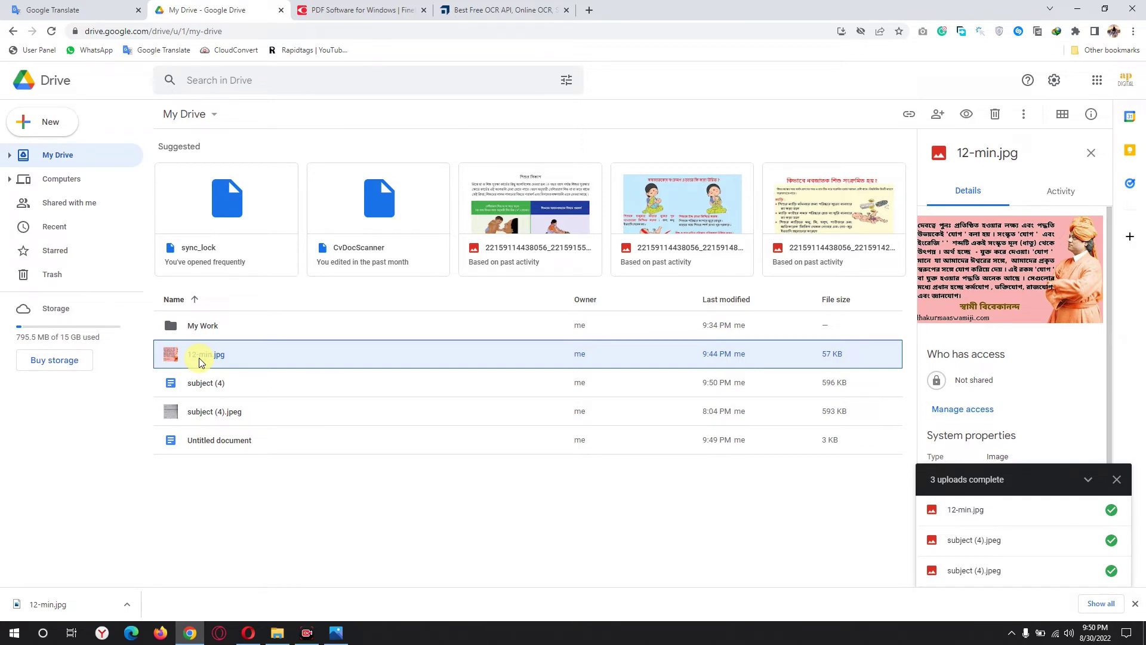
right_click(201, 356)
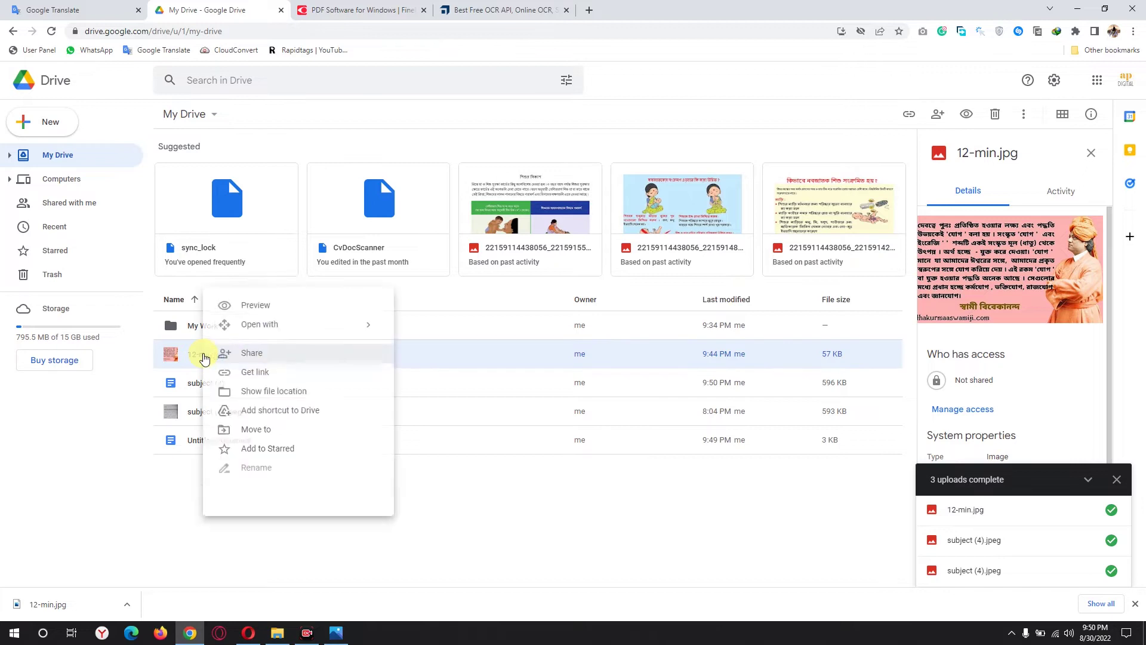
mouse_move(161, 296)
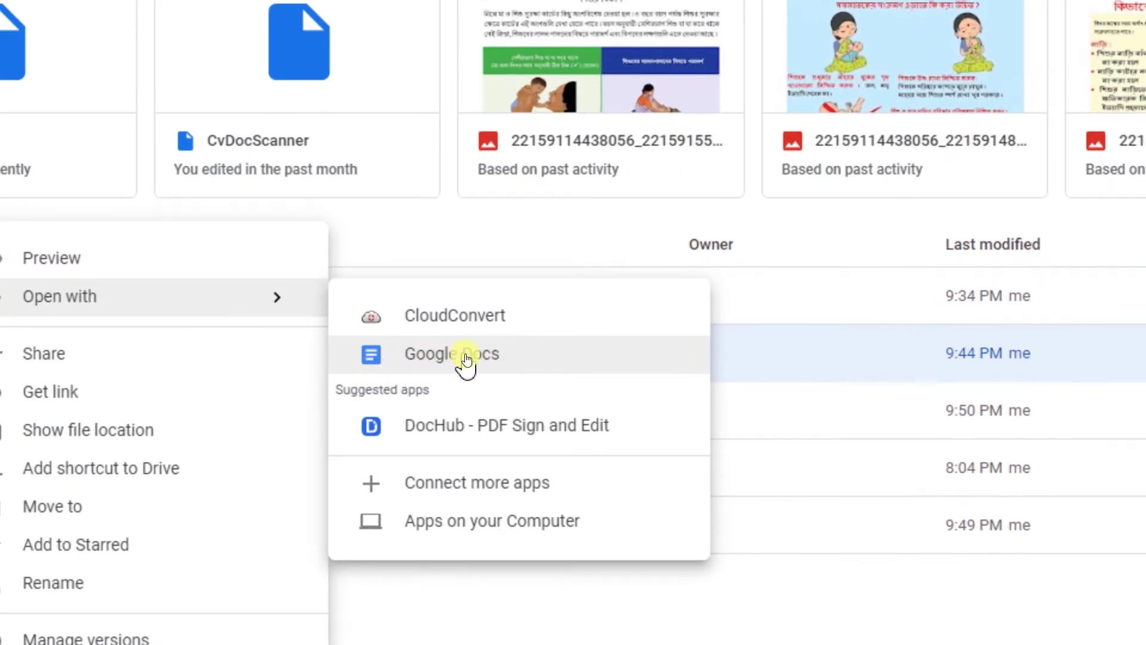
Step: Open 12-min.jpg in Google Docs, review its extracted Bengali text, then go to OCR.space
left_click(457, 358)
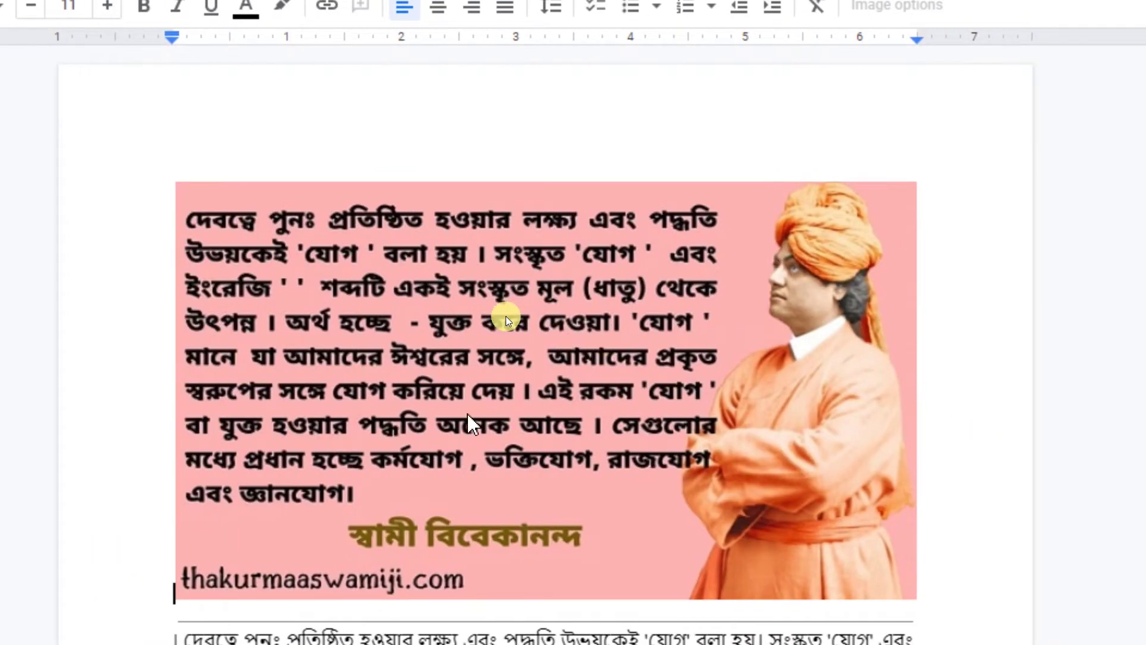
scroll(506, 317, "down", 4)
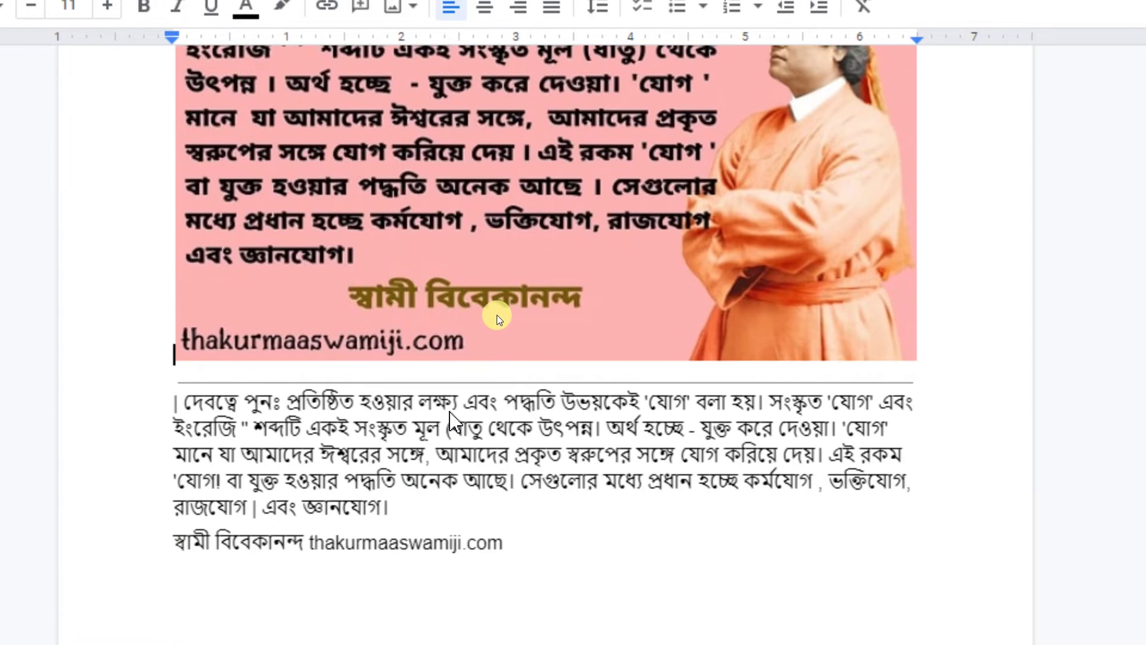
scroll(496, 314, "up", 2)
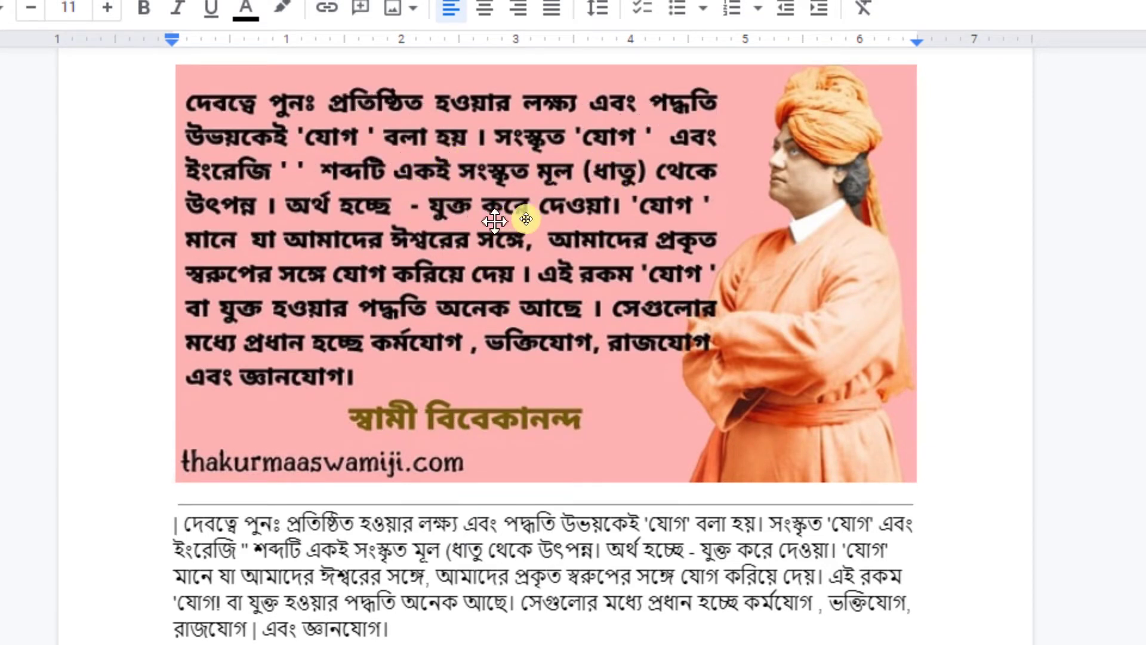
scroll(468, 338, "down", 2)
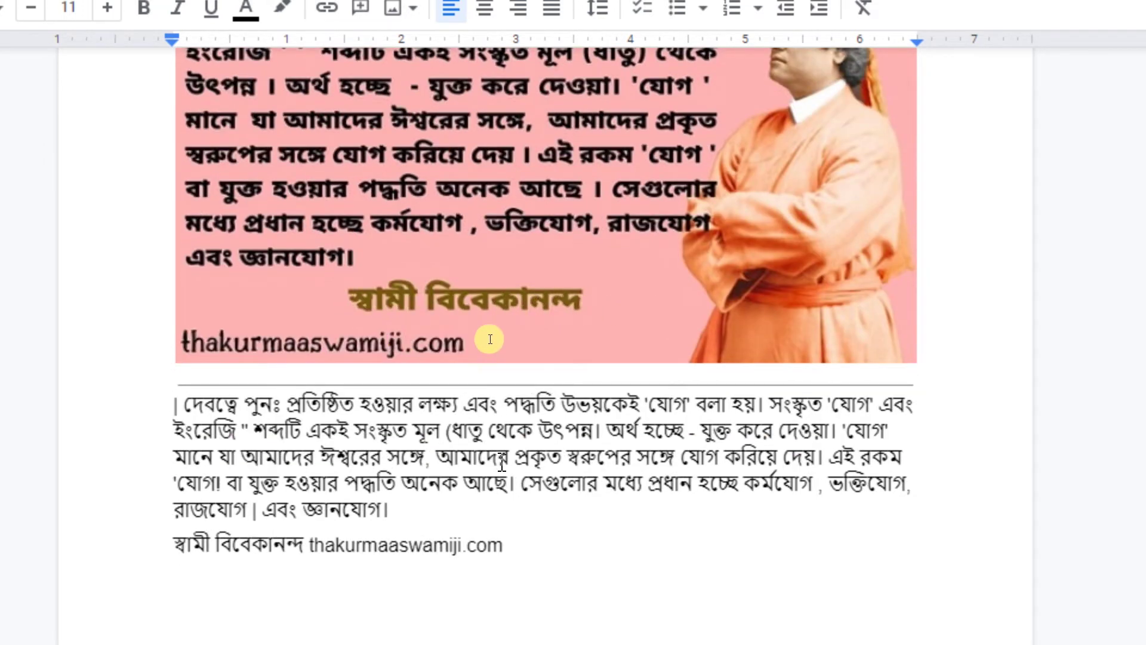
scroll(451, 368, "up", 2)
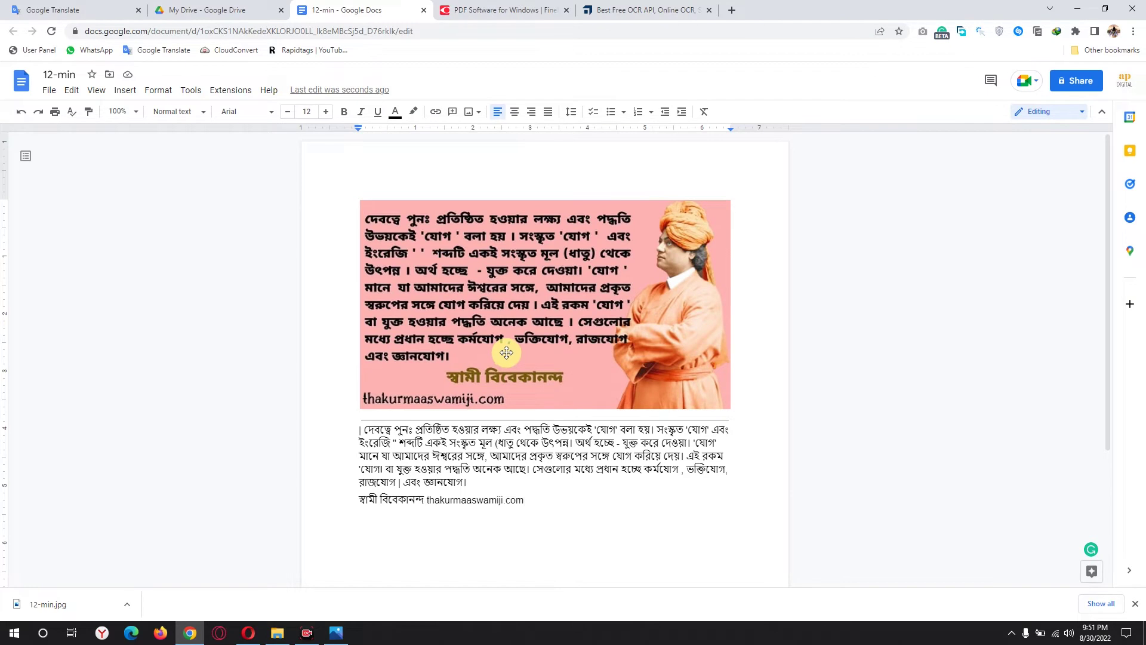
left_click_drag(603, 6, 543, 12)
Step: Load the ocr.space site and scroll down to its upload options
left_click(150, 32)
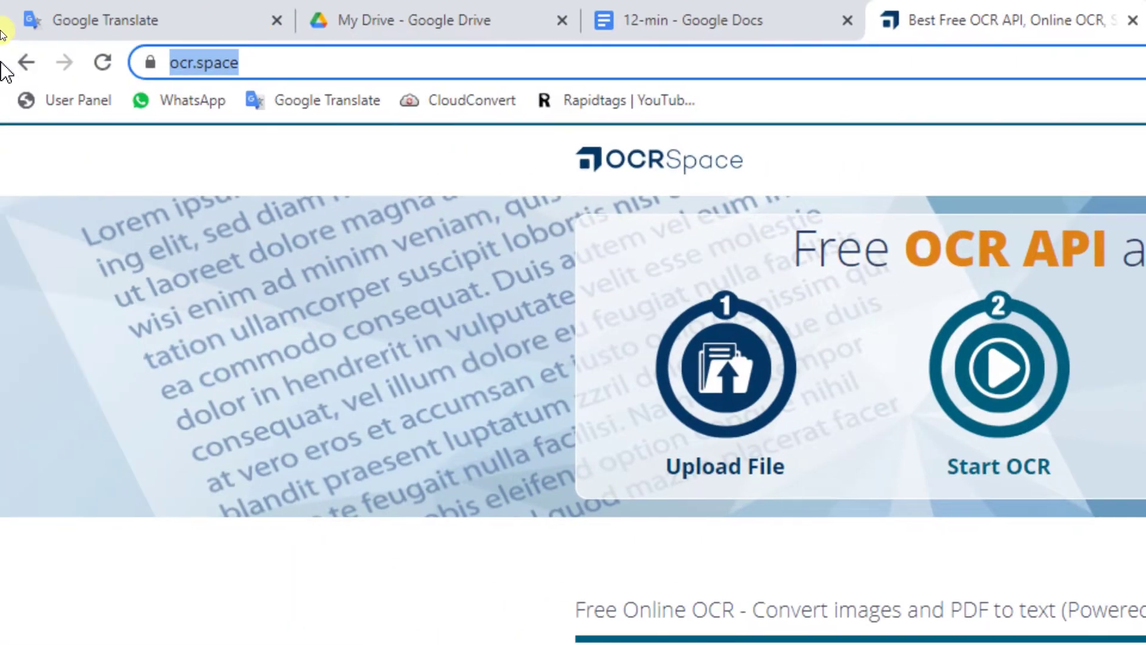
left_click(284, 63)
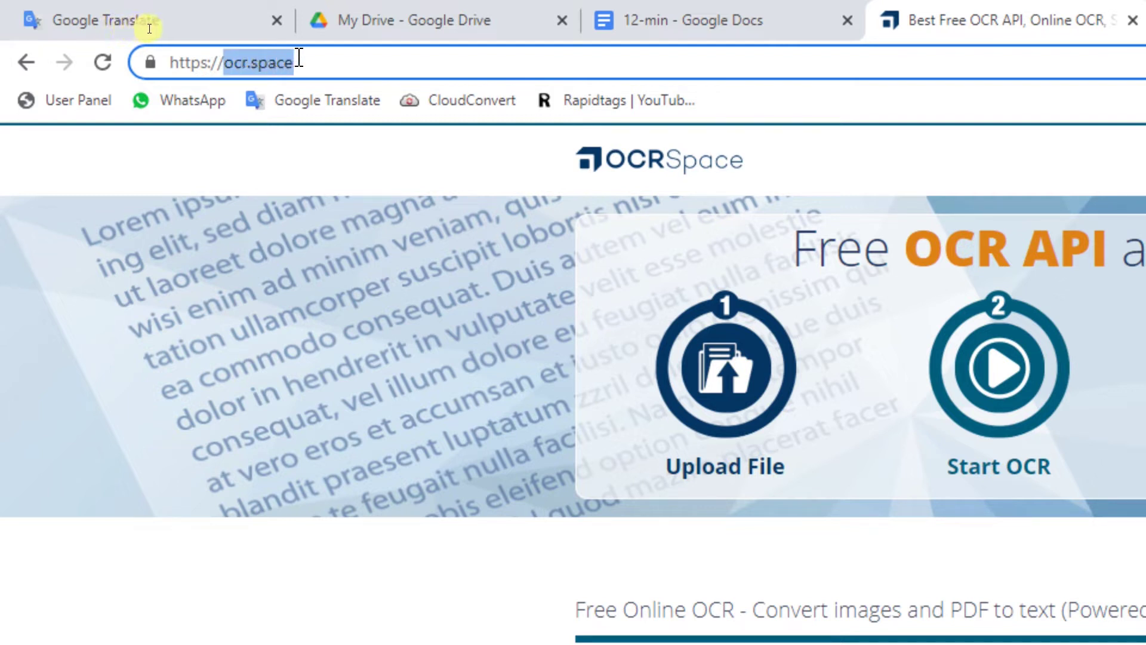
left_click(335, 62)
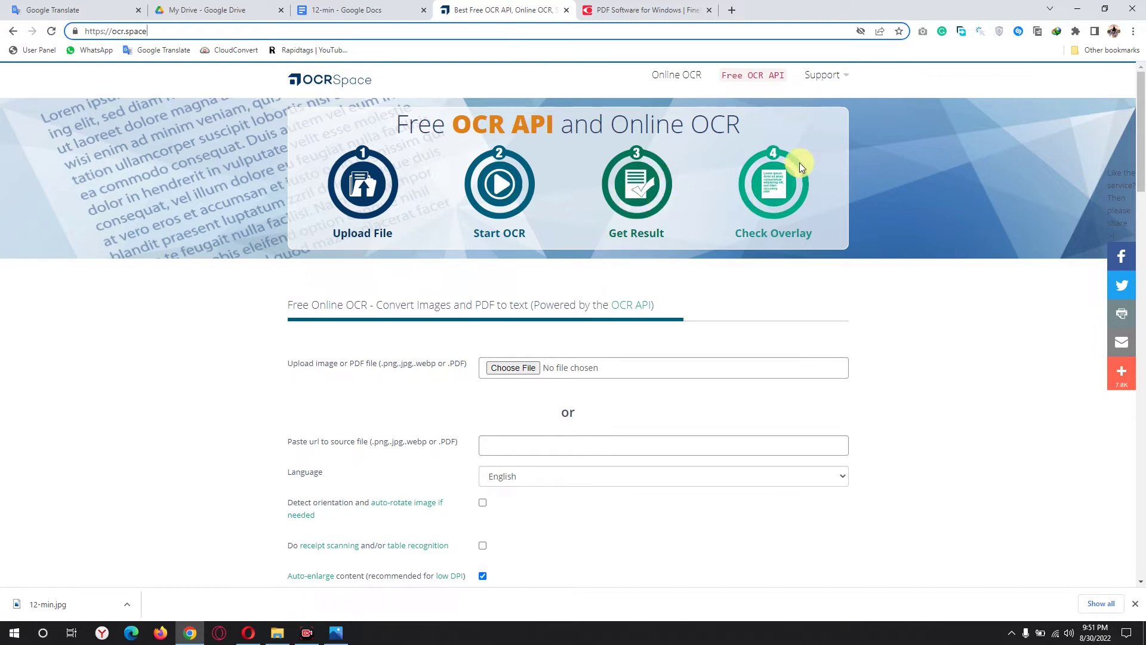
scroll(427, 317, "down", 1)
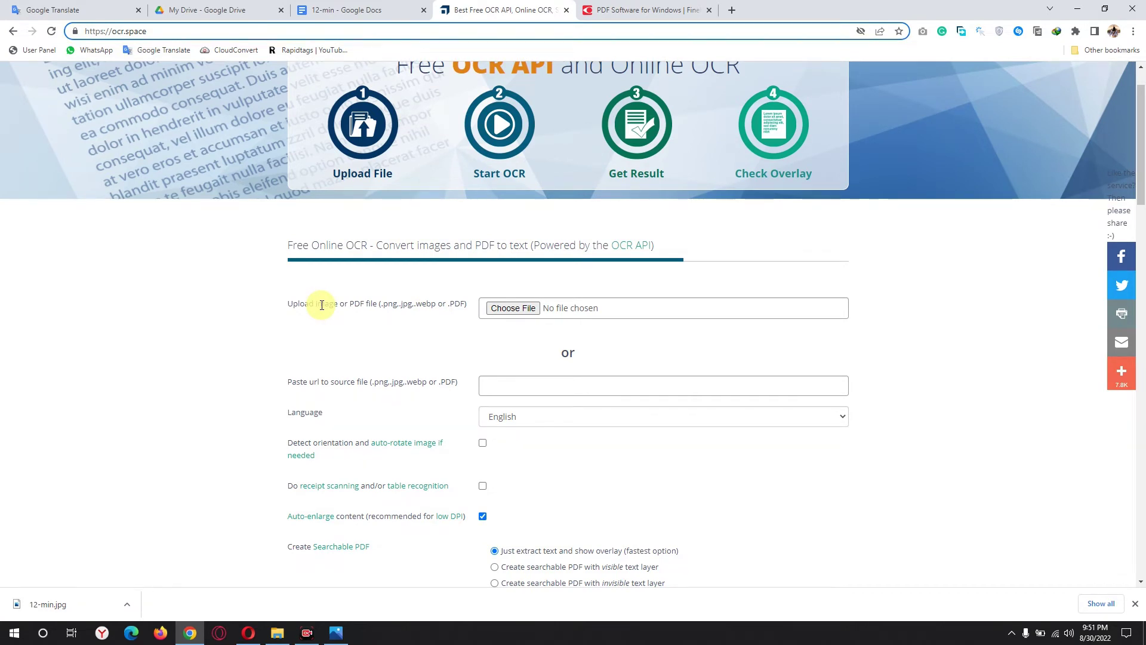
scroll(515, 287, "down", 1)
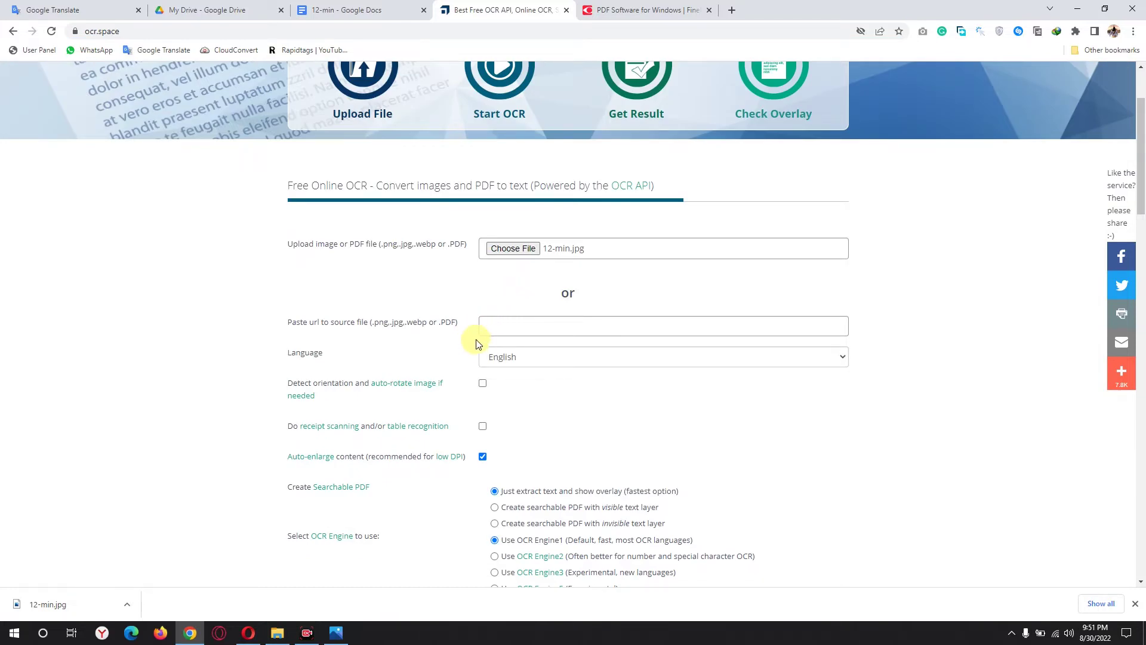
Step: Check the recognition language list and leave it on English
left_click(510, 359)
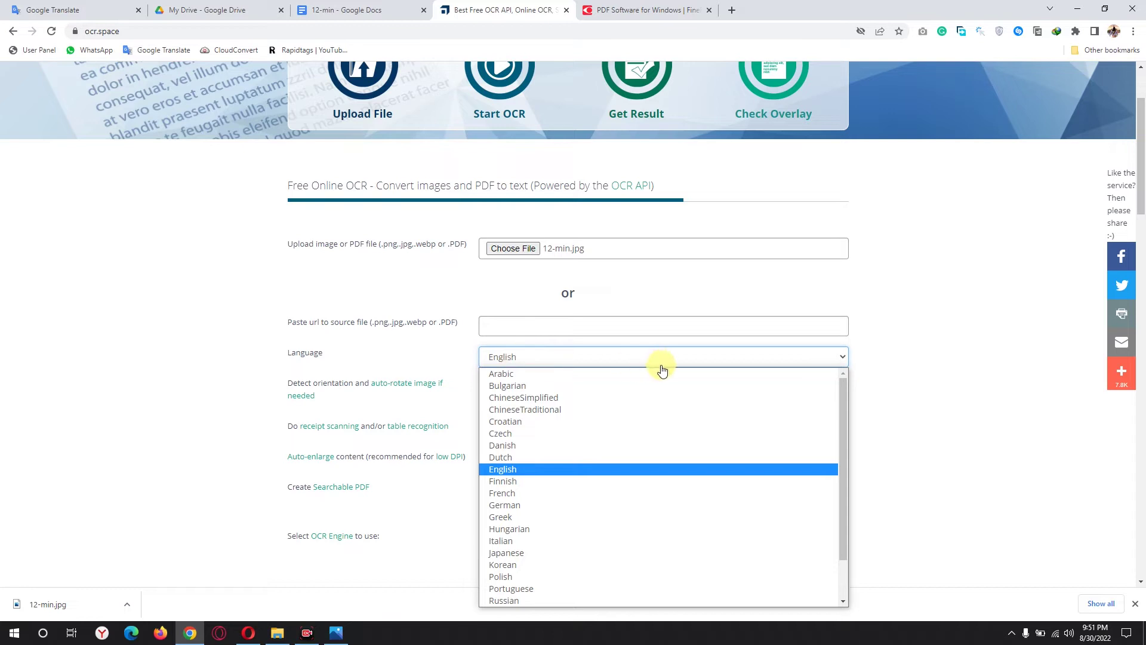
scroll(653, 406, "down", 1)
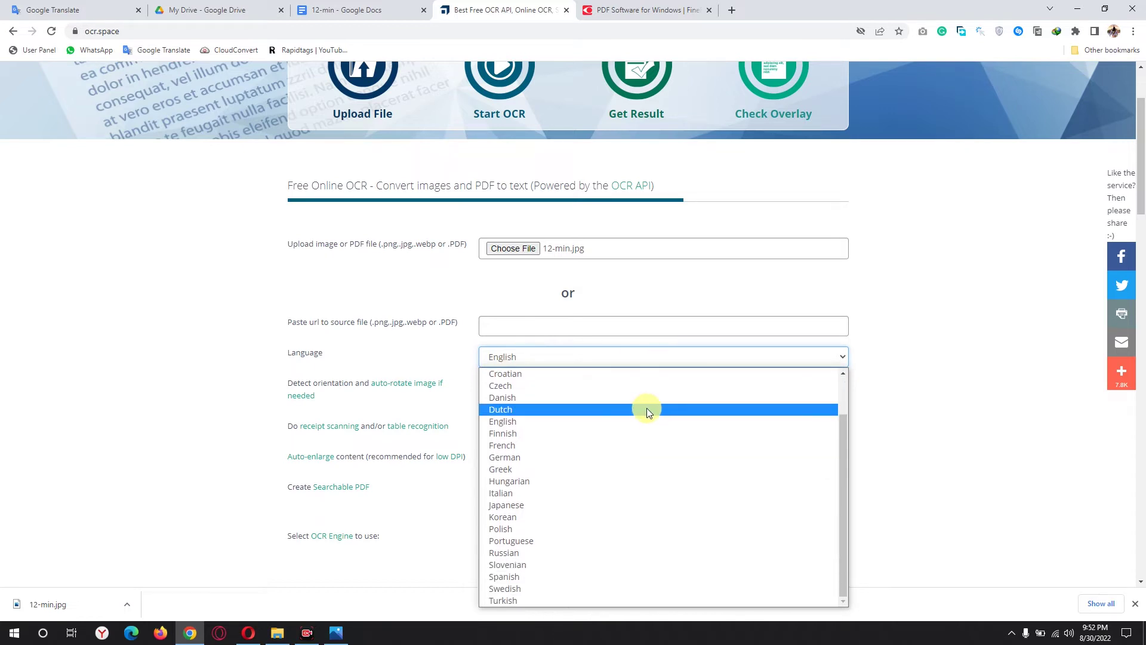
scroll(648, 410, "up", 1)
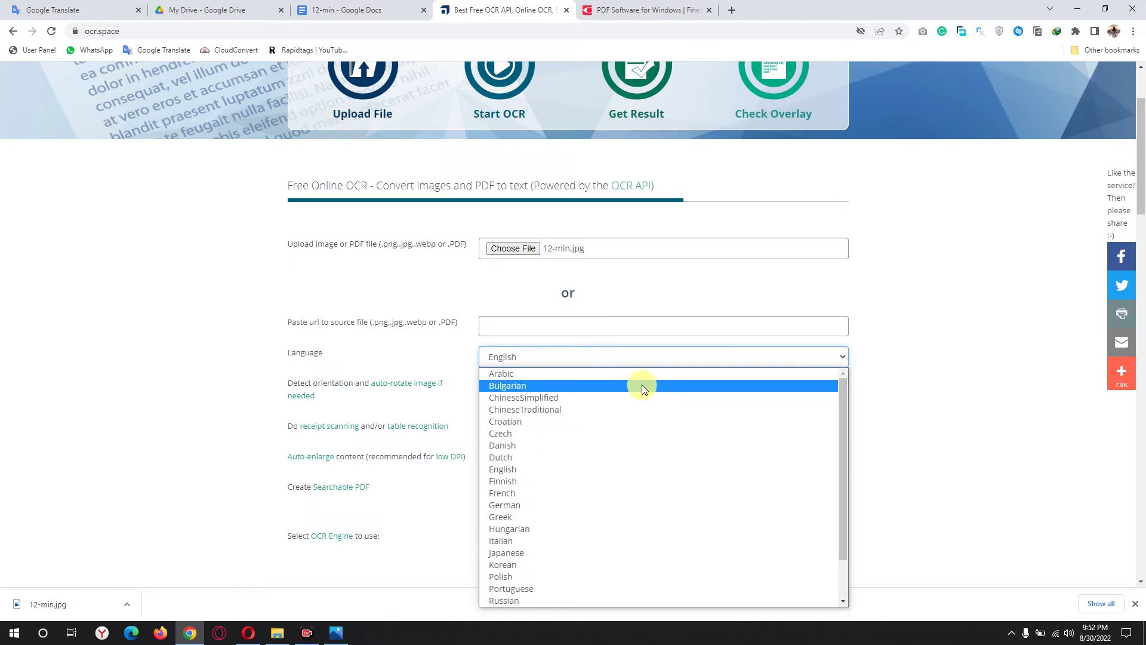
left_click(621, 292)
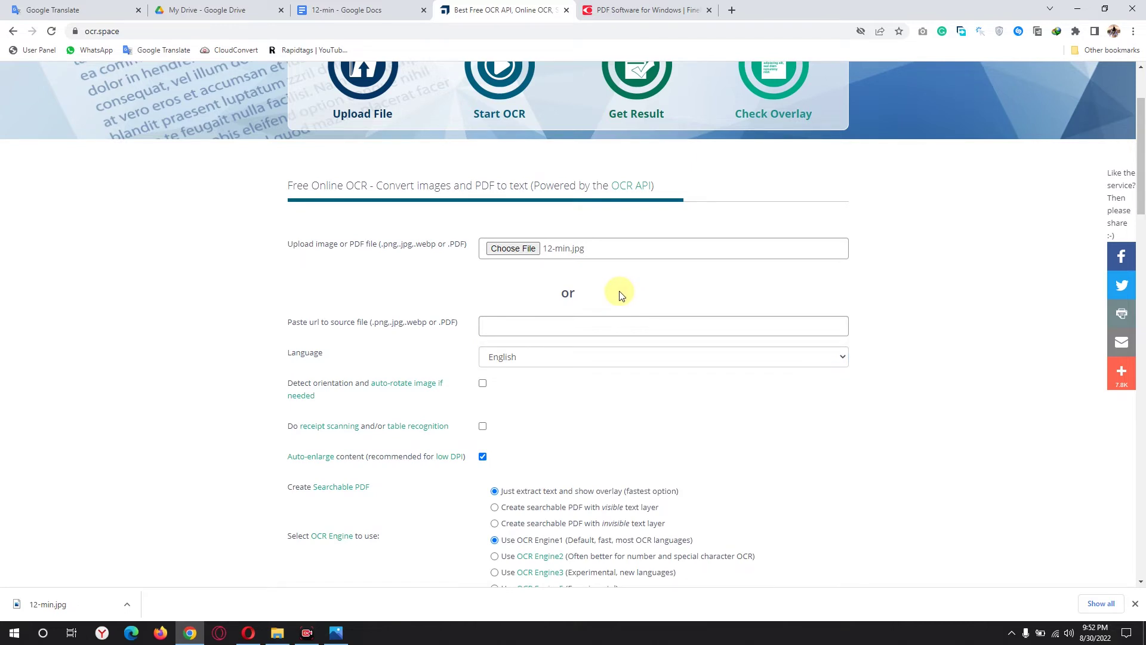
scroll(84, 237, "up", 2)
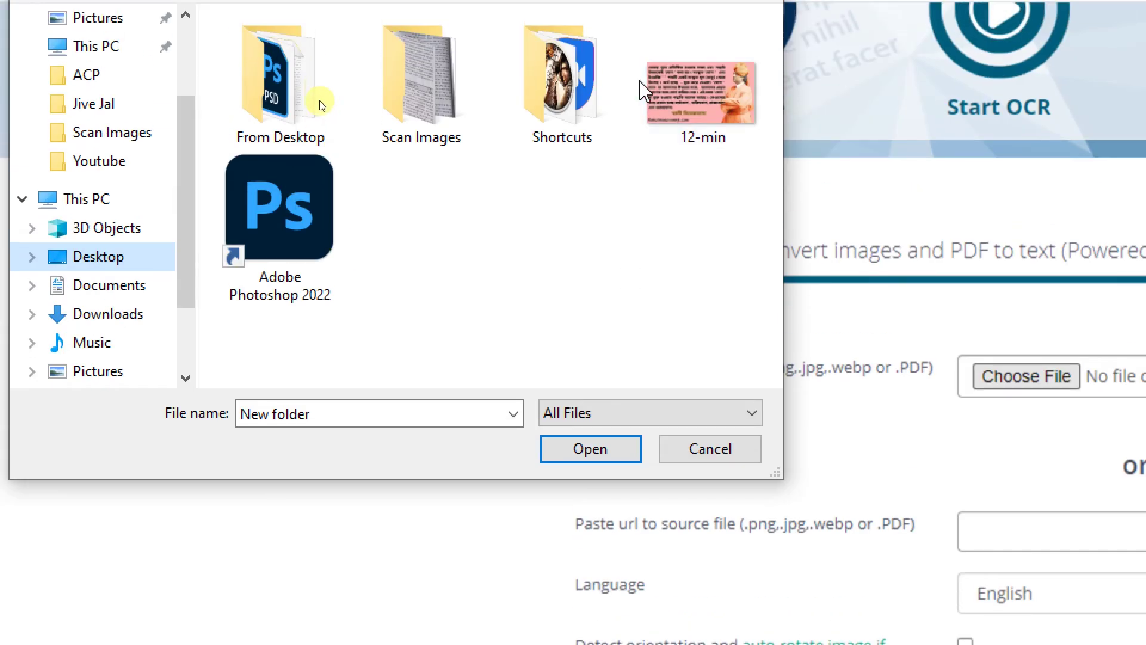
Step: Load the 12-min image file for upload and check the recognition language list
left_click(694, 125)
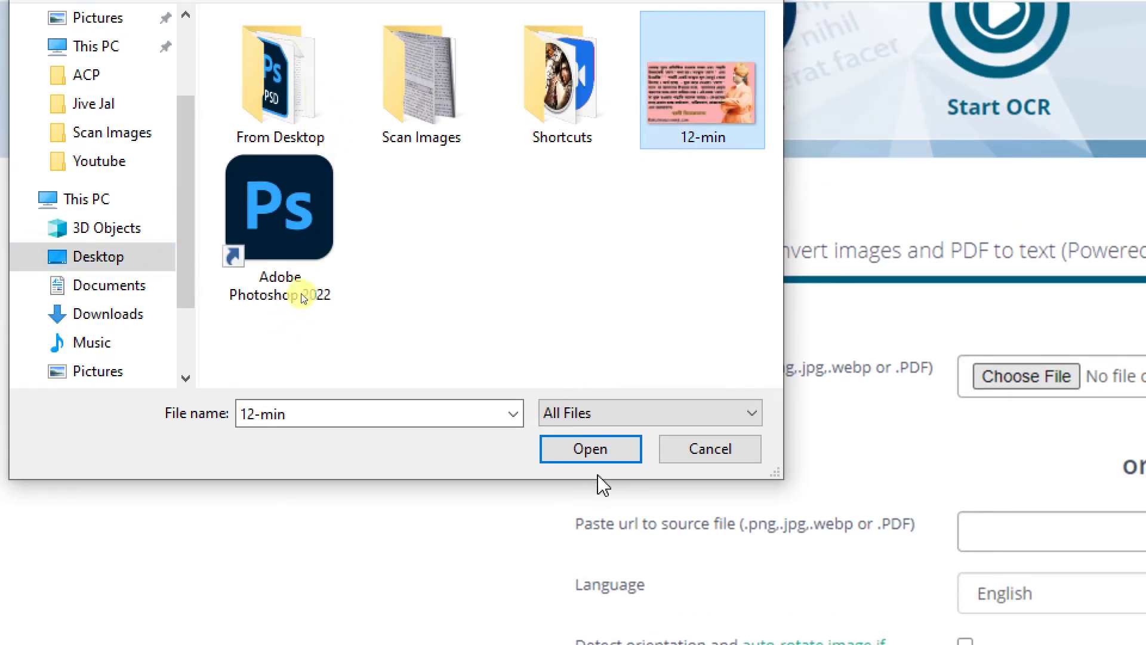
left_click(613, 460)
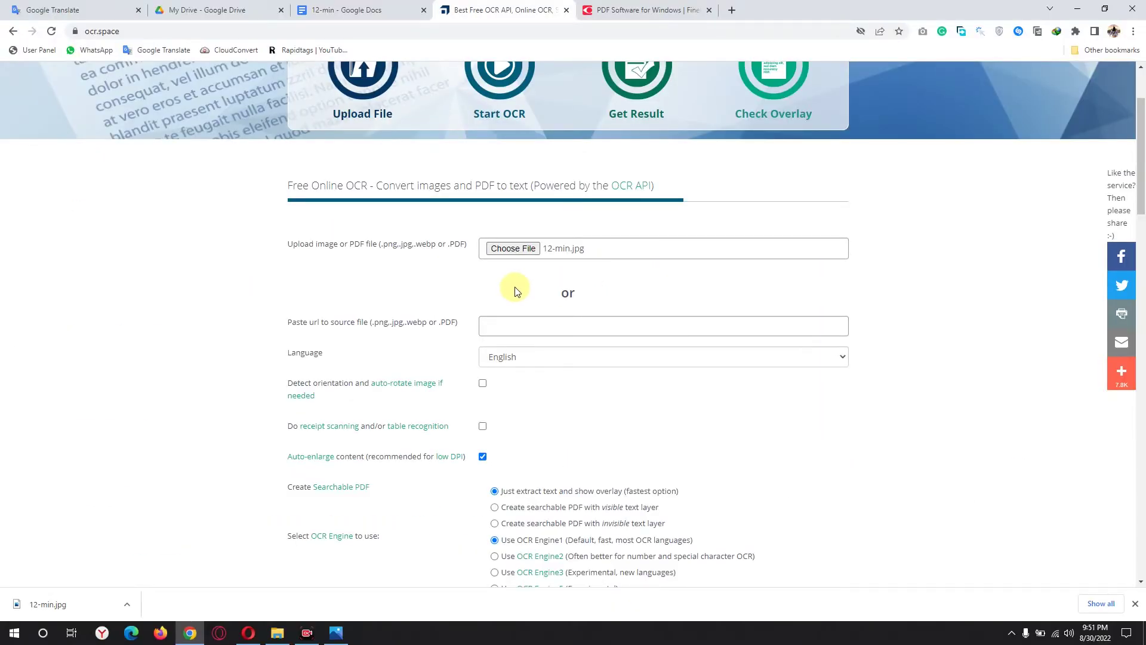
left_click(511, 357)
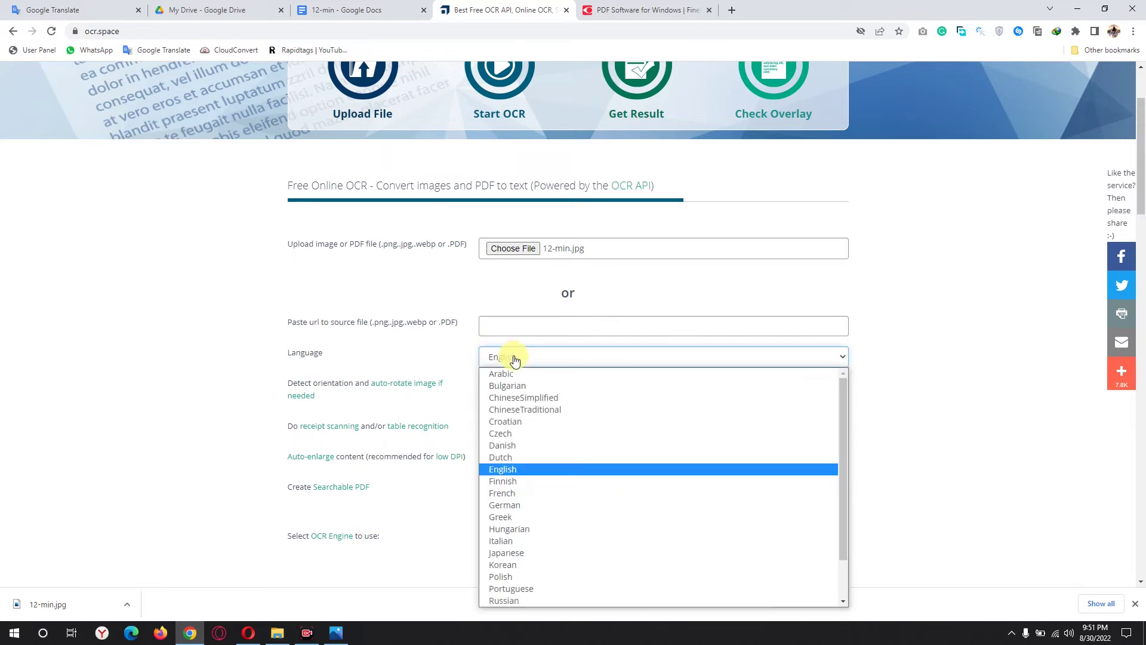
scroll(654, 408, "down", 1)
scroll(289, 300, "up", 1)
left_click_drag(287, 306, 602, 304)
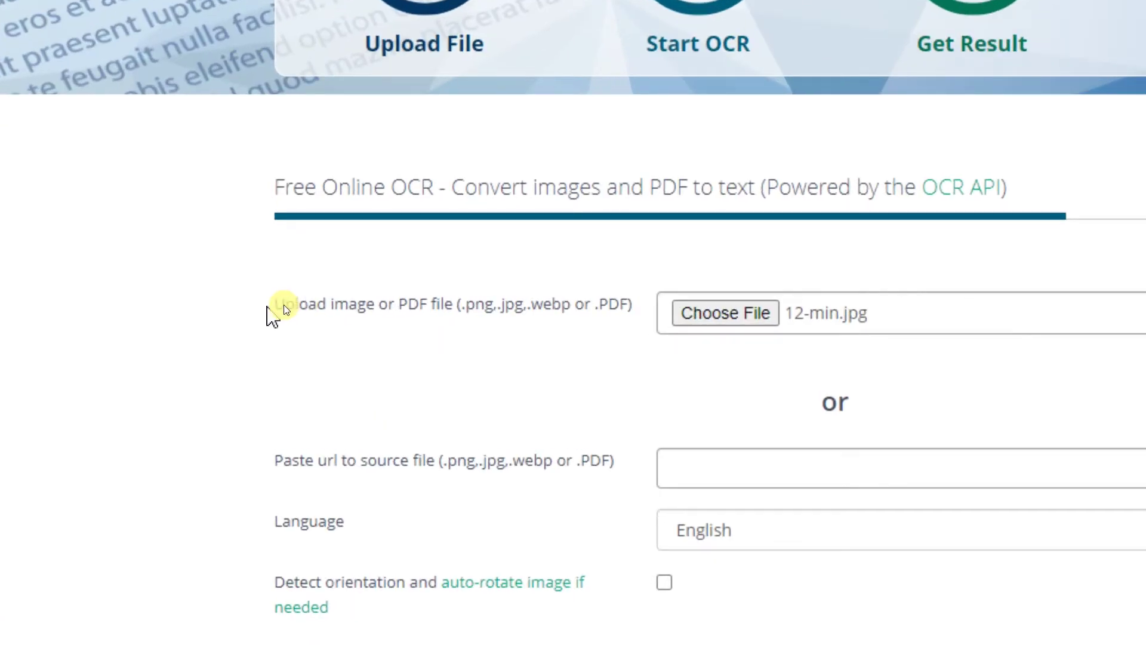
left_click(537, 301)
left_click(537, 302)
Step: Replace the upload with the quote PNG image, keeping English as the recognition language
left_click(778, 309)
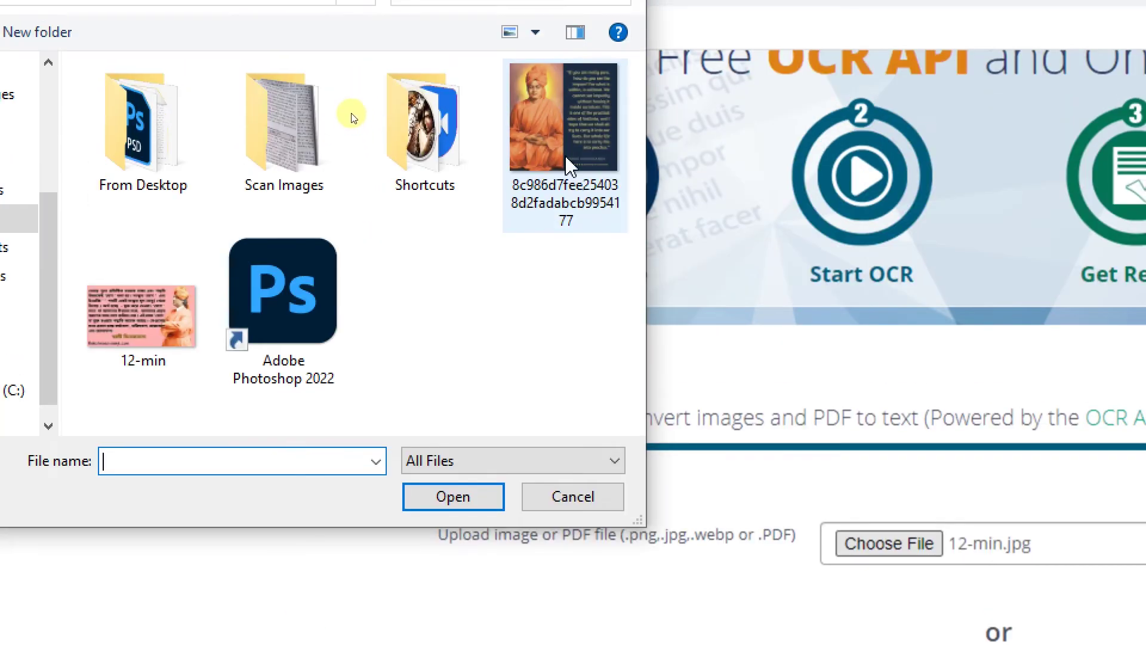
left_click(596, 90)
left_click(465, 510)
scroll(883, 537, "down", 5)
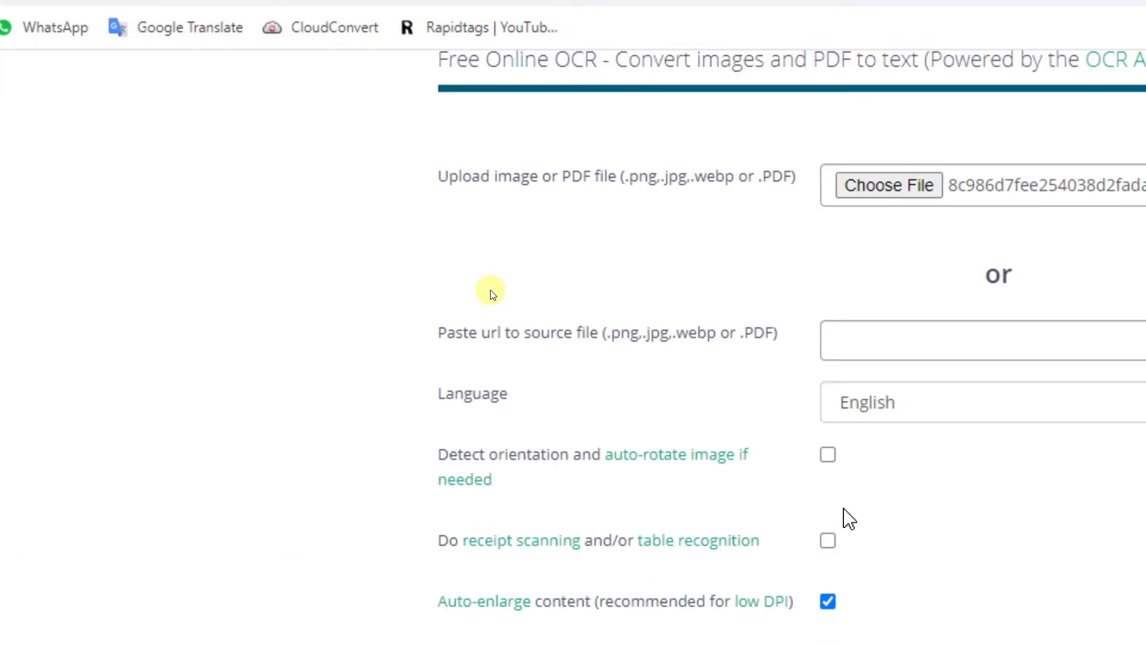
left_click(663, 414)
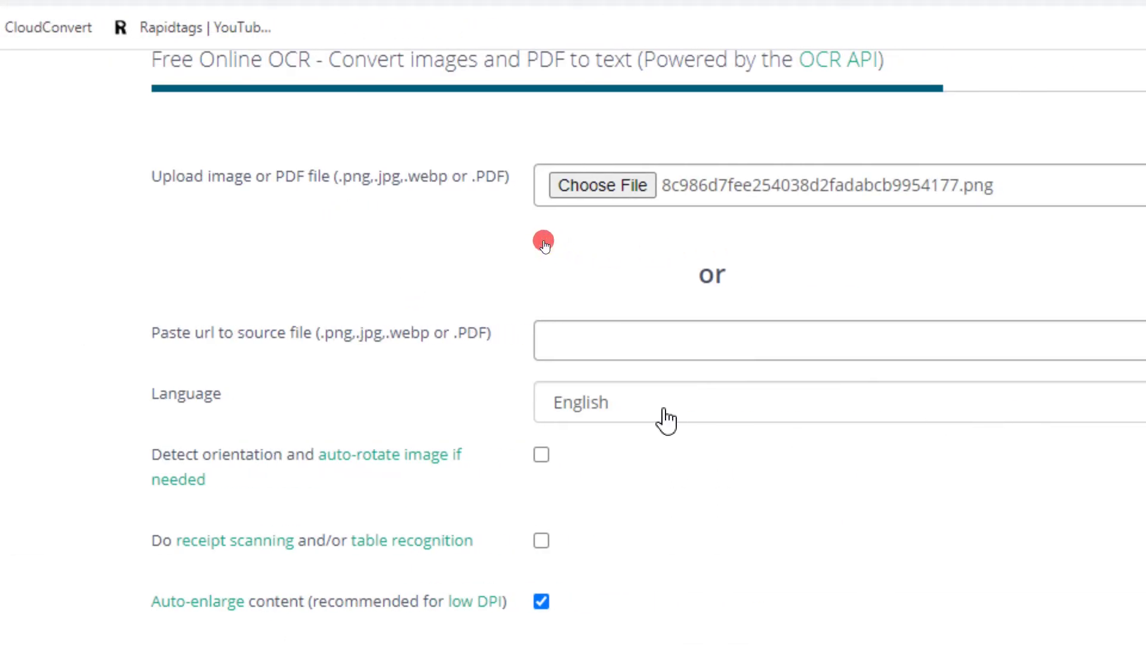
left_click(664, 415)
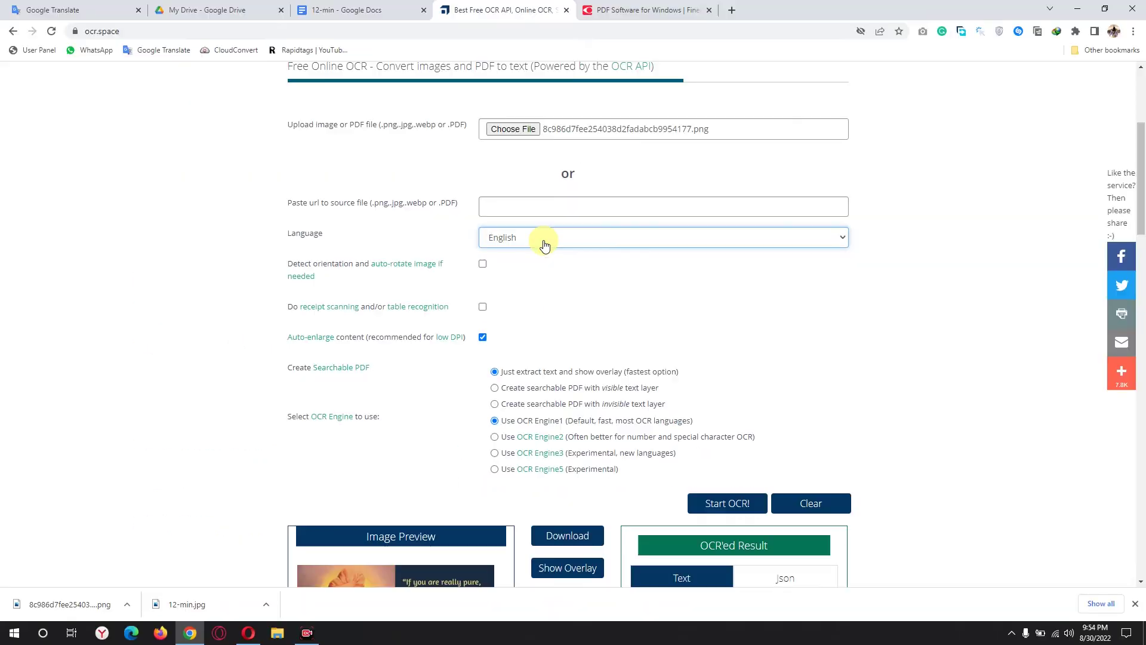
left_click(566, 232)
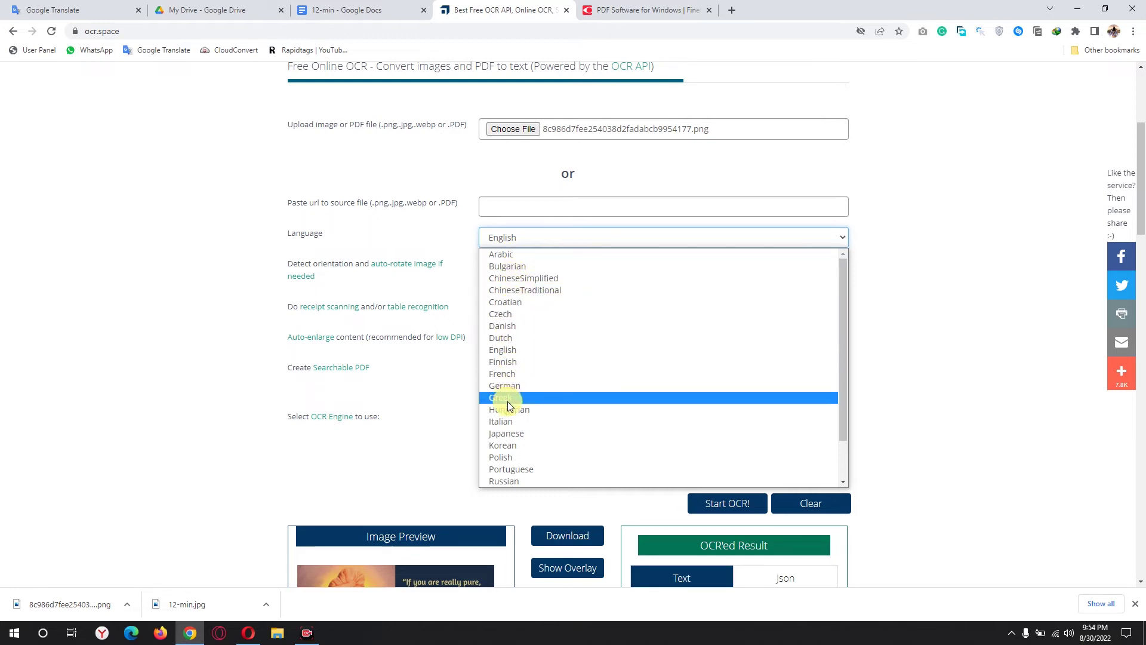
left_click(500, 351)
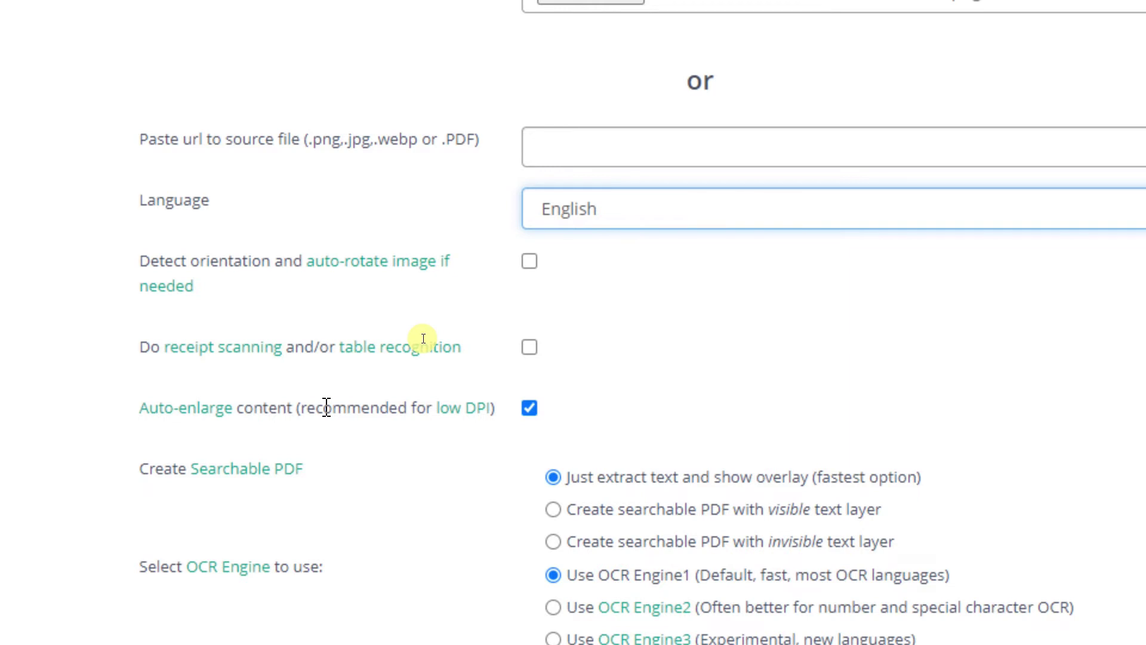
Step: Parse the quote image with OCR and select the parsing success message
scroll(447, 359, "down", 3)
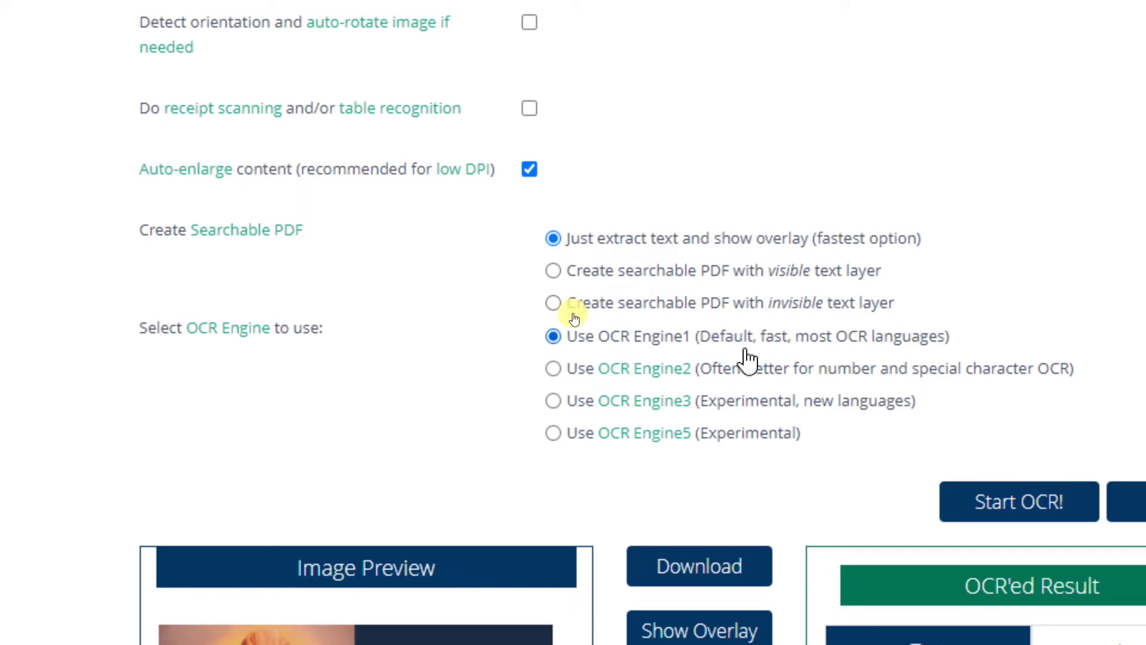
scroll(418, 319, "down", 2)
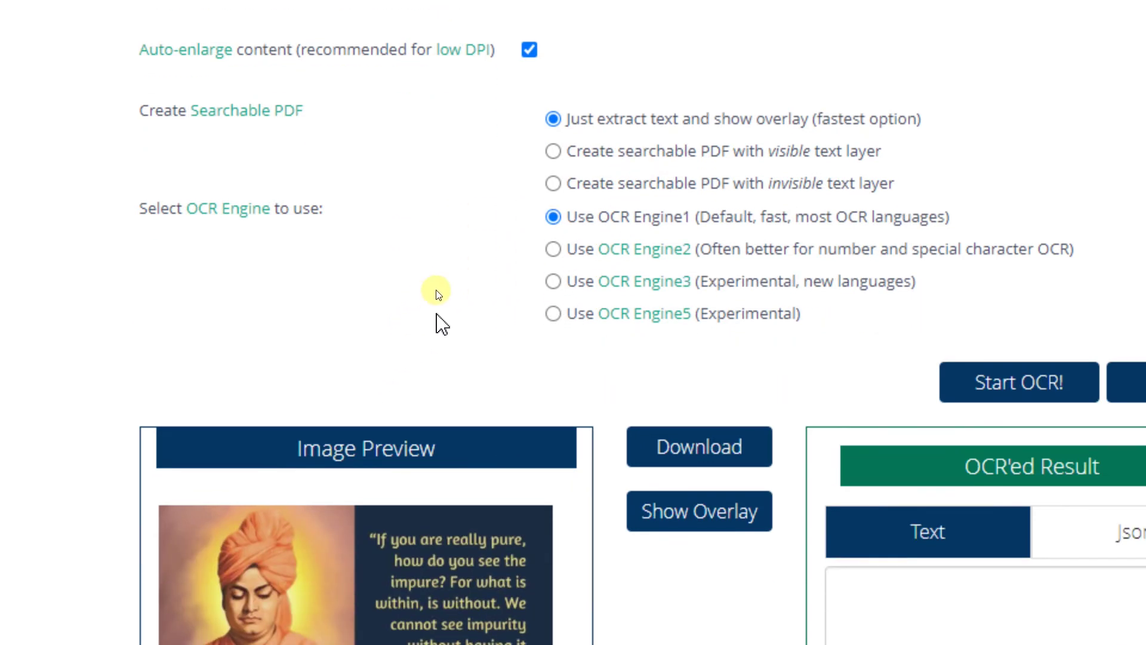
scroll(407, 314, "down", 4)
scroll(425, 345, "down", 2)
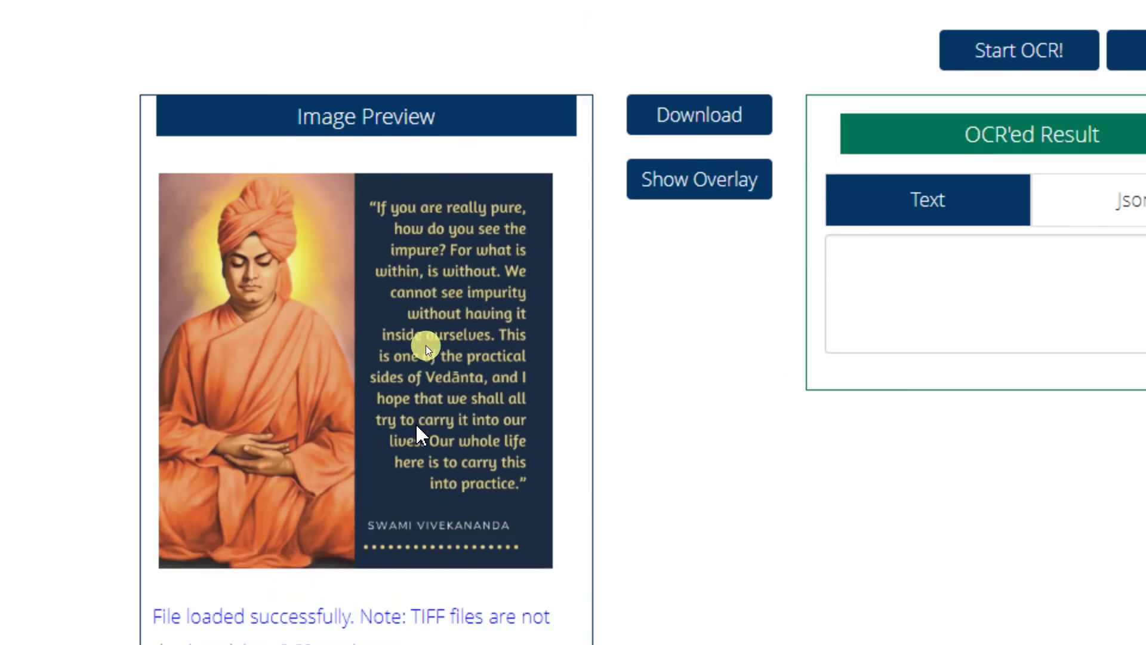
scroll(414, 348, "down", 2)
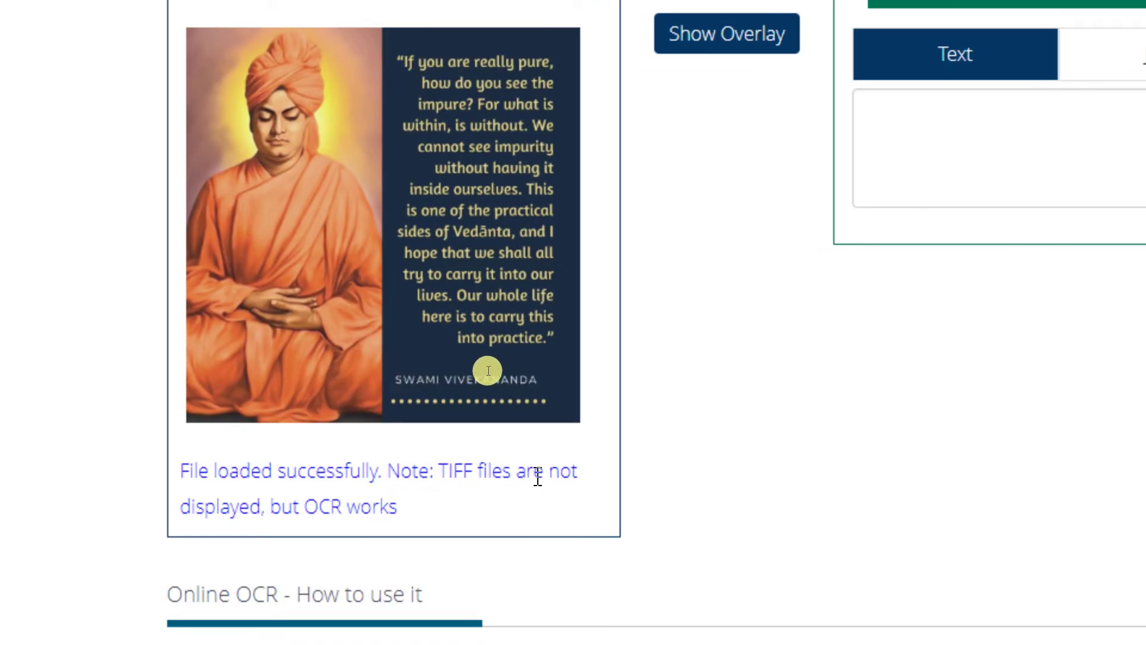
scroll(786, 488, "up", 4)
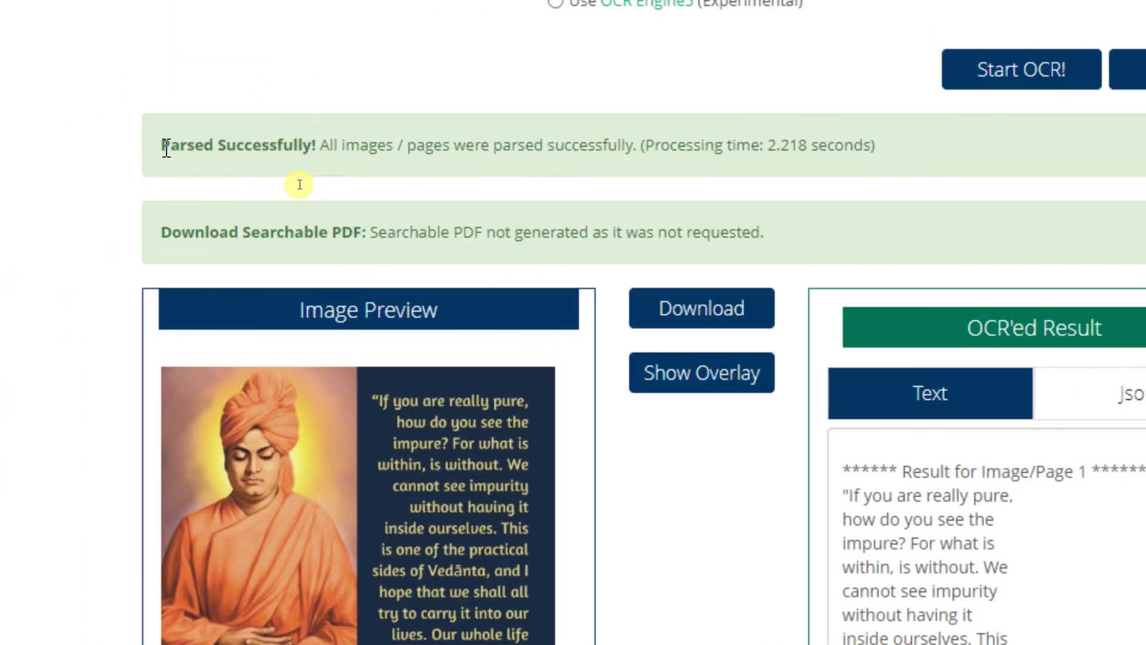
left_click_drag(161, 145, 877, 156)
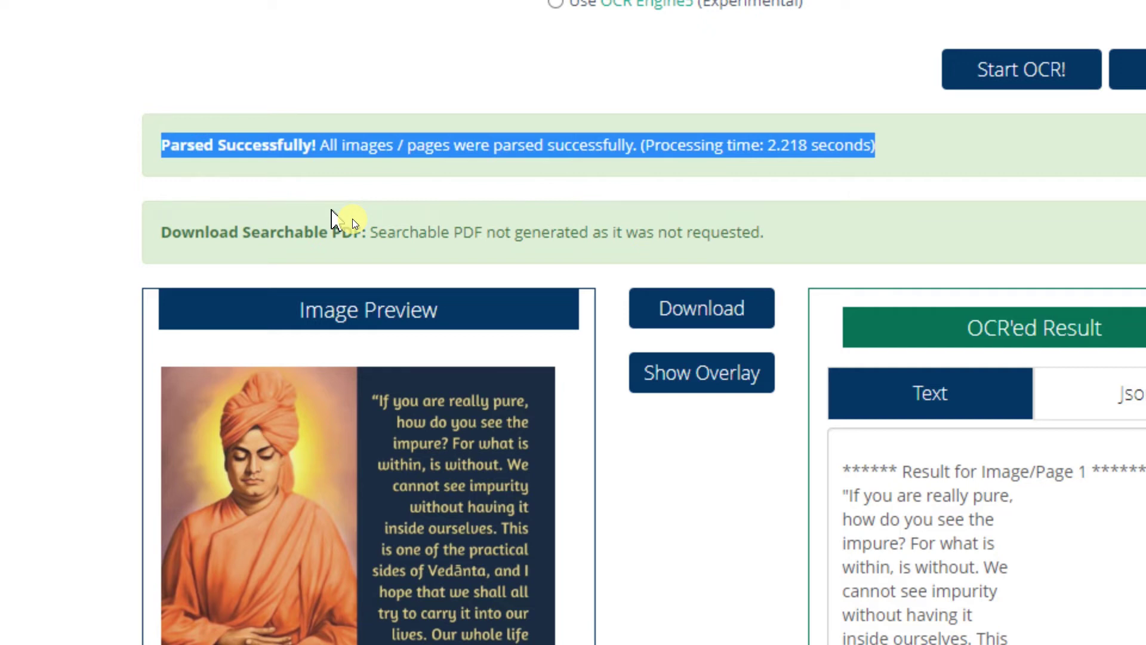
Step: Select the searchable PDF status line and review the OCR results
left_click_drag(156, 236, 800, 248)
scroll(727, 572, "down", 3)
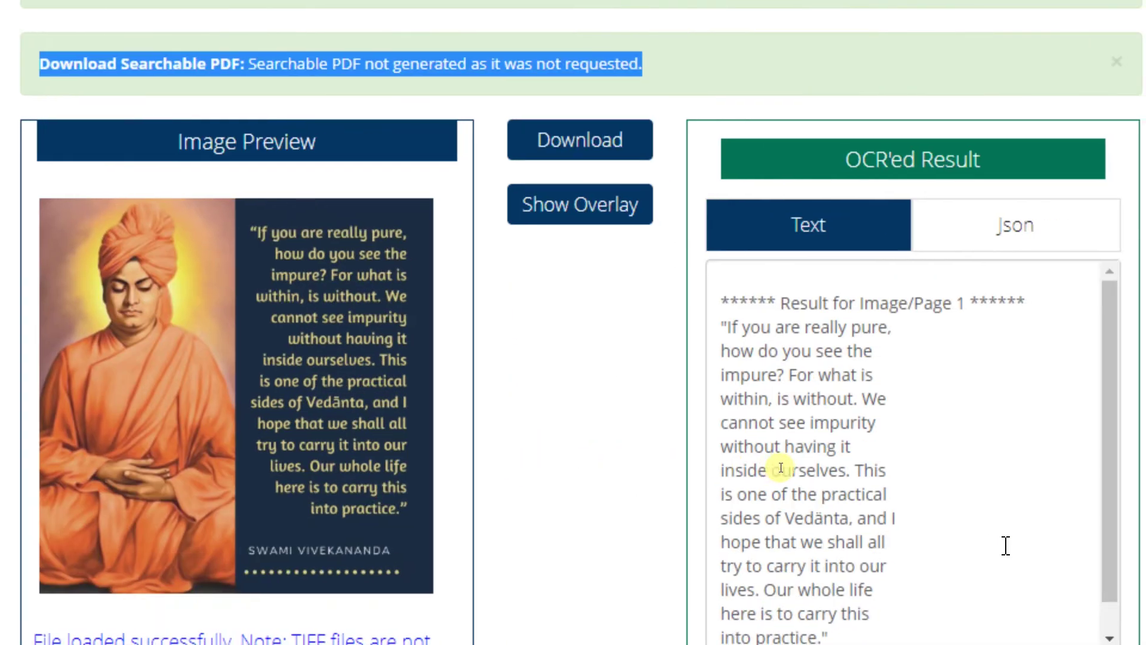
scroll(946, 545, "down", 1)
scroll(1006, 509, "up", 1)
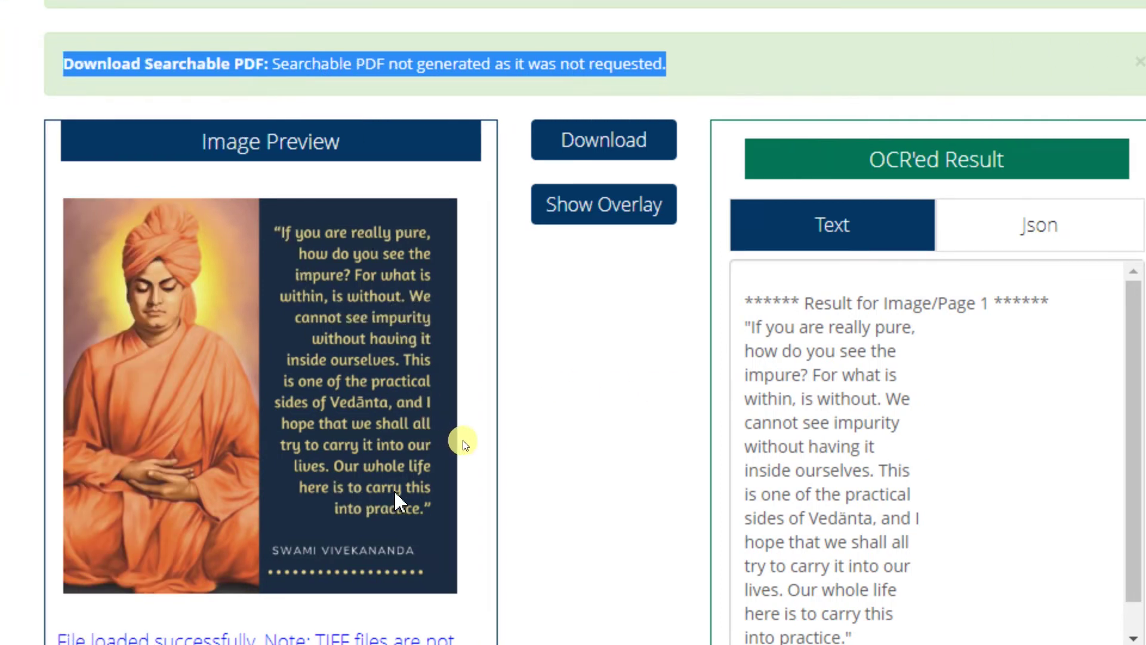
scroll(798, 458, "down", 1)
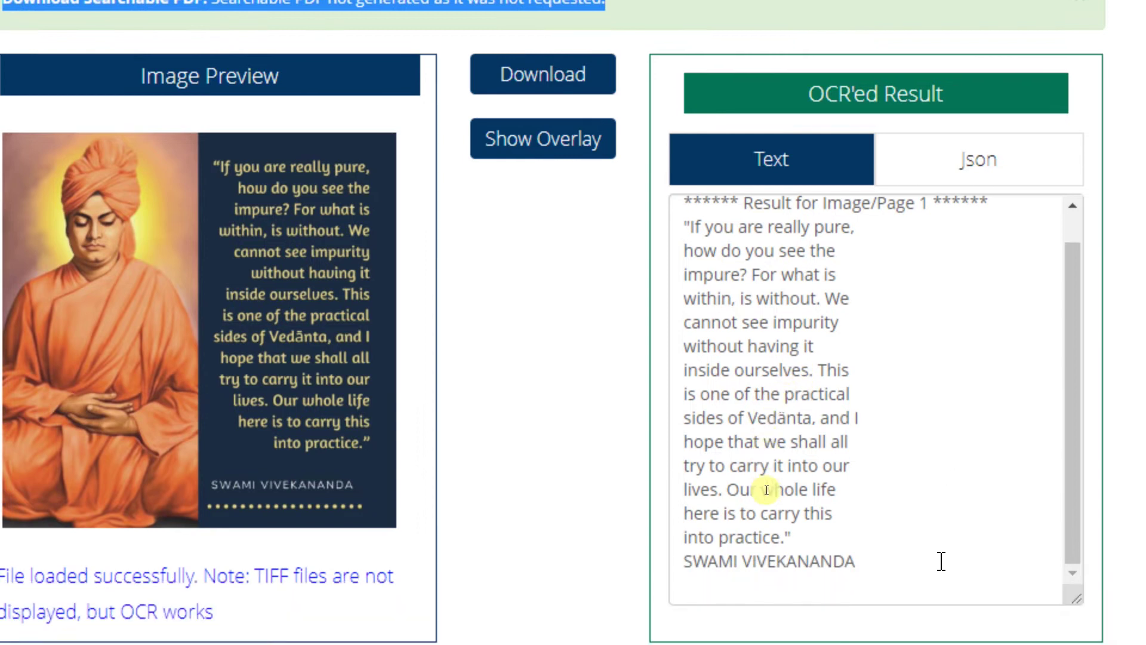
scroll(799, 459, "down", 3)
scroll(833, 387, "up", 1)
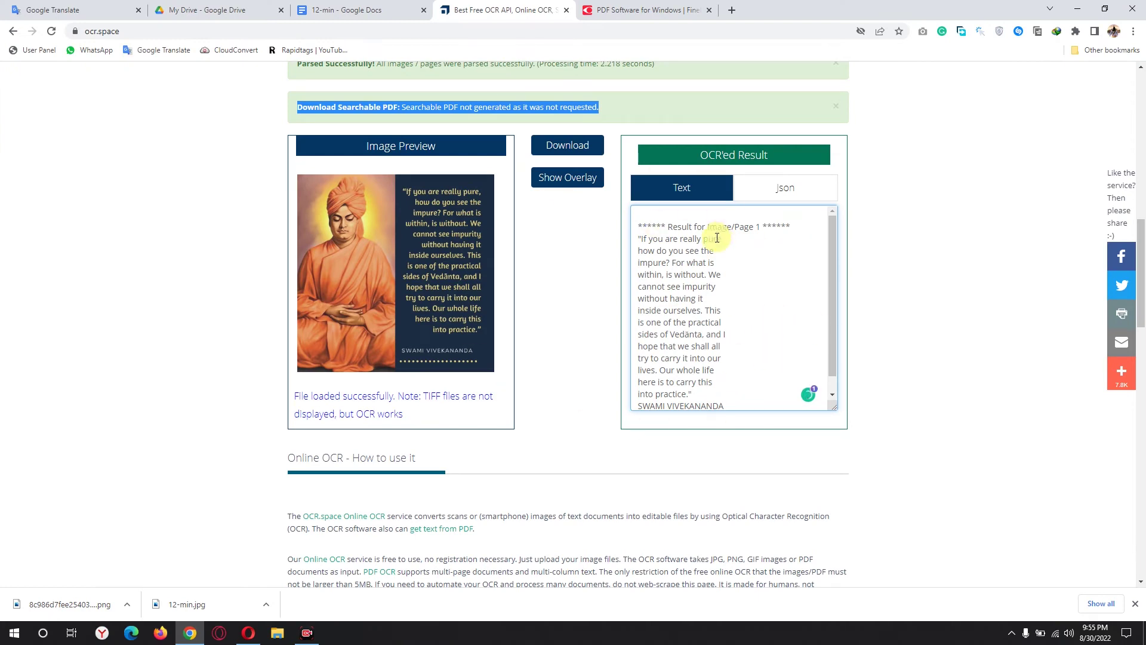
left_click(605, 216)
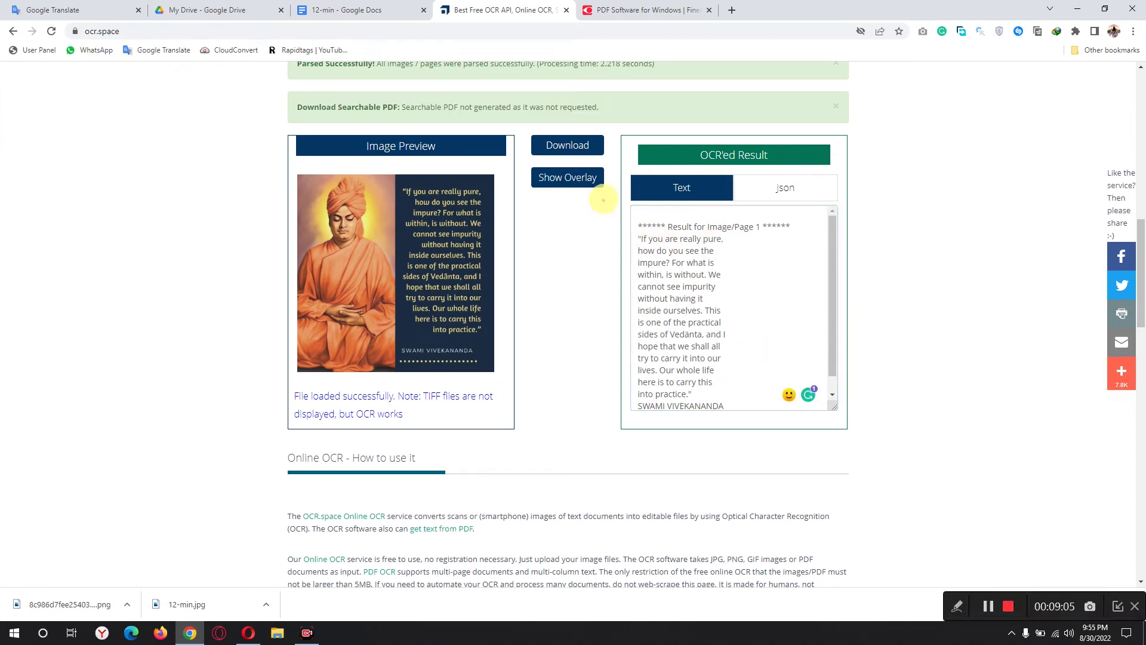
Step: Compare the extracted quote text with the image preview, then switch to the ABBYY FineReader PDF tab
left_click_drag(605, 193, 857, 424)
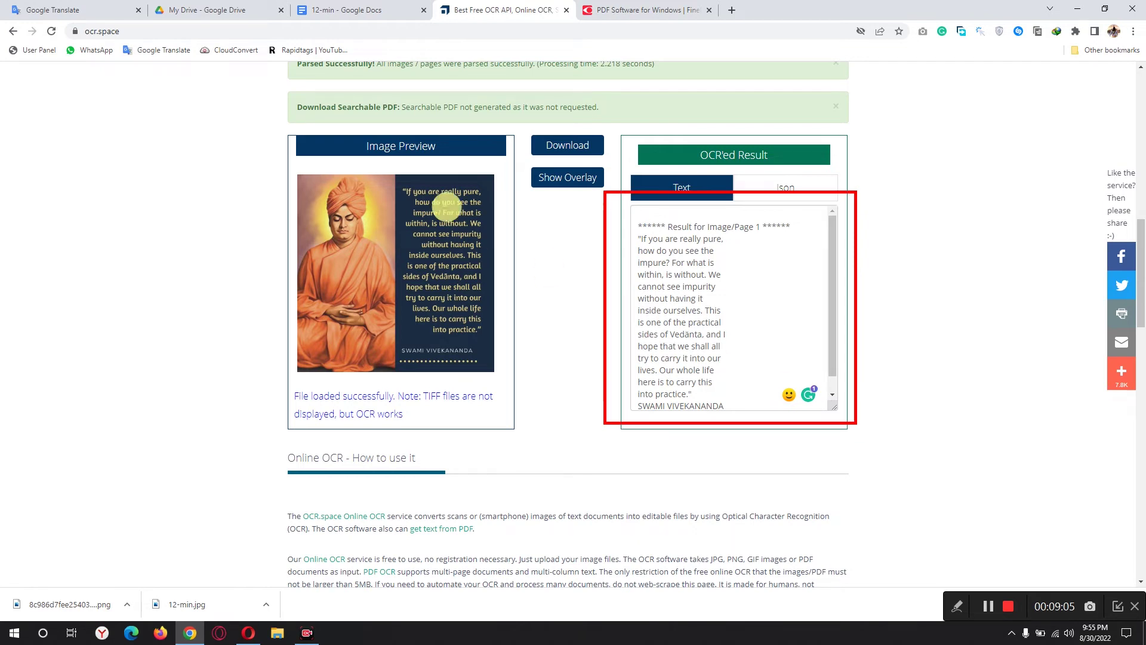
mouse_move(378, 172)
left_mouse_down()
mouse_move(500, 336)
mouse_move(505, 379)
left_mouse_up()
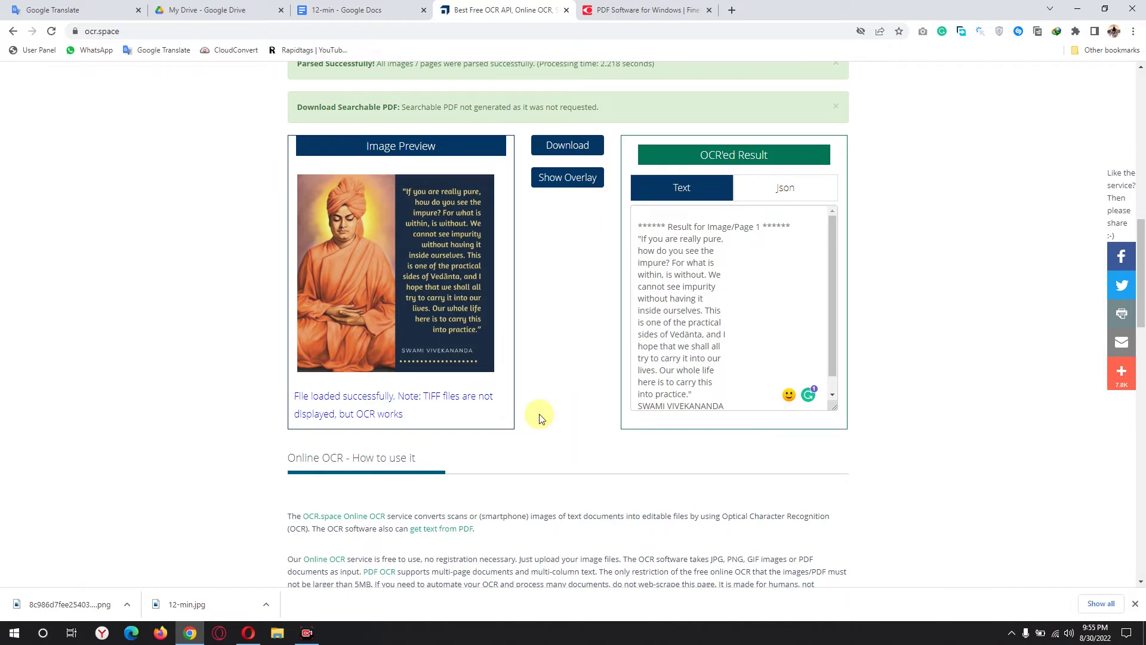
scroll(809, 287, "up", 2)
left_click(628, 8)
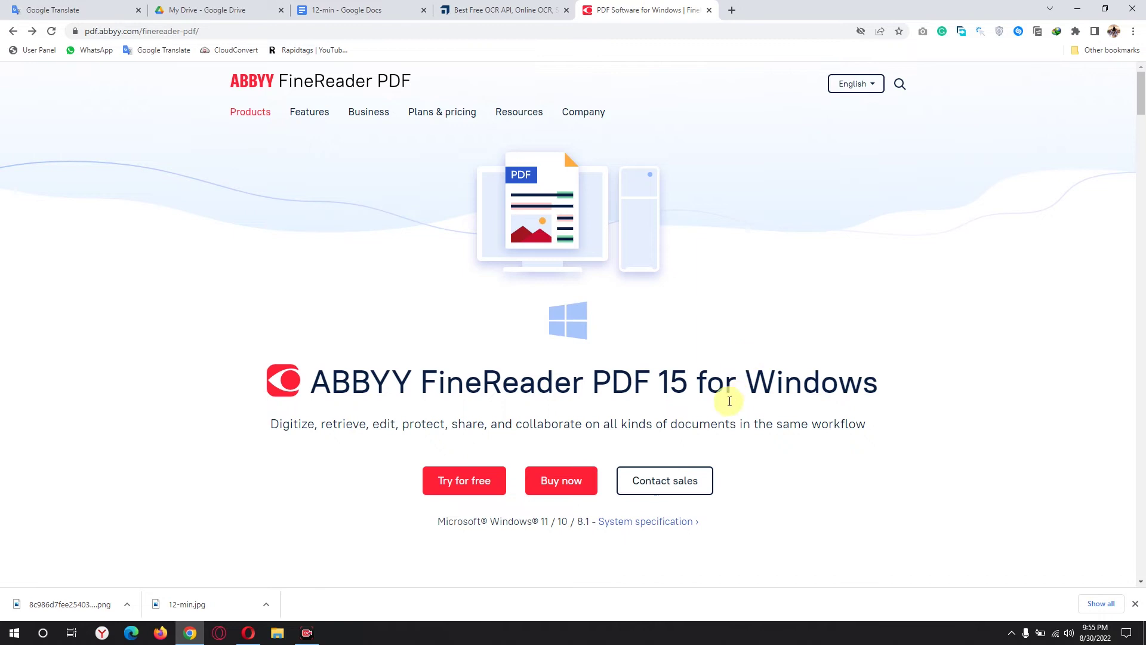
Step: Reload pdf.abbyy.com/finereader-pdf and go to the FineReader PDF 15 free trial page
left_click(204, 30)
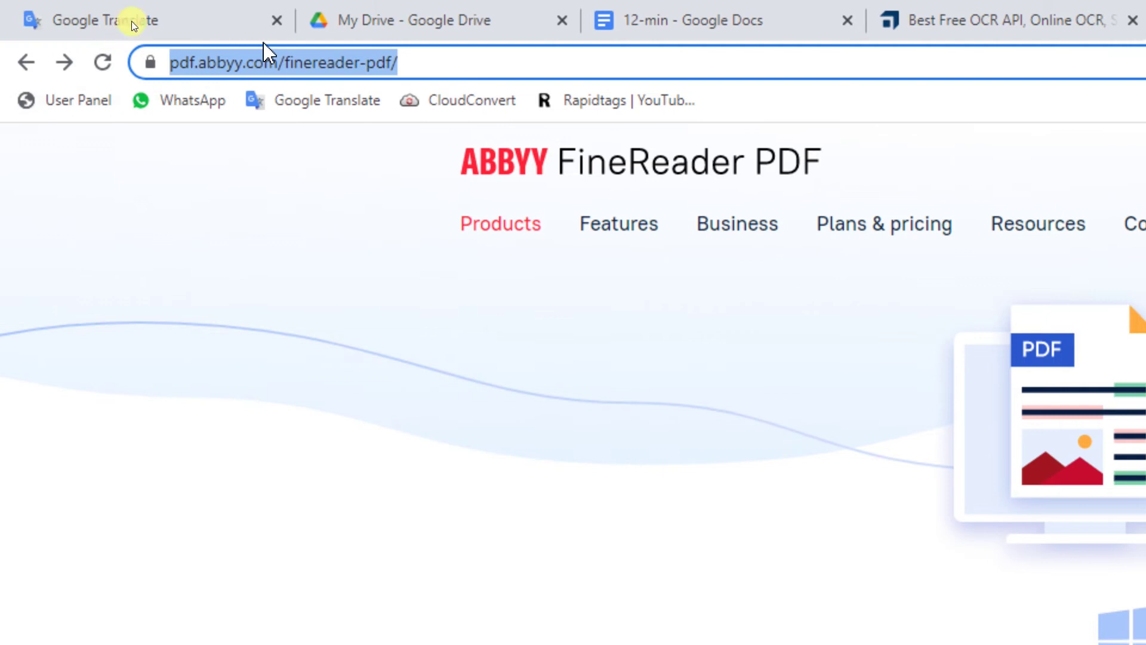
left_click(250, 62)
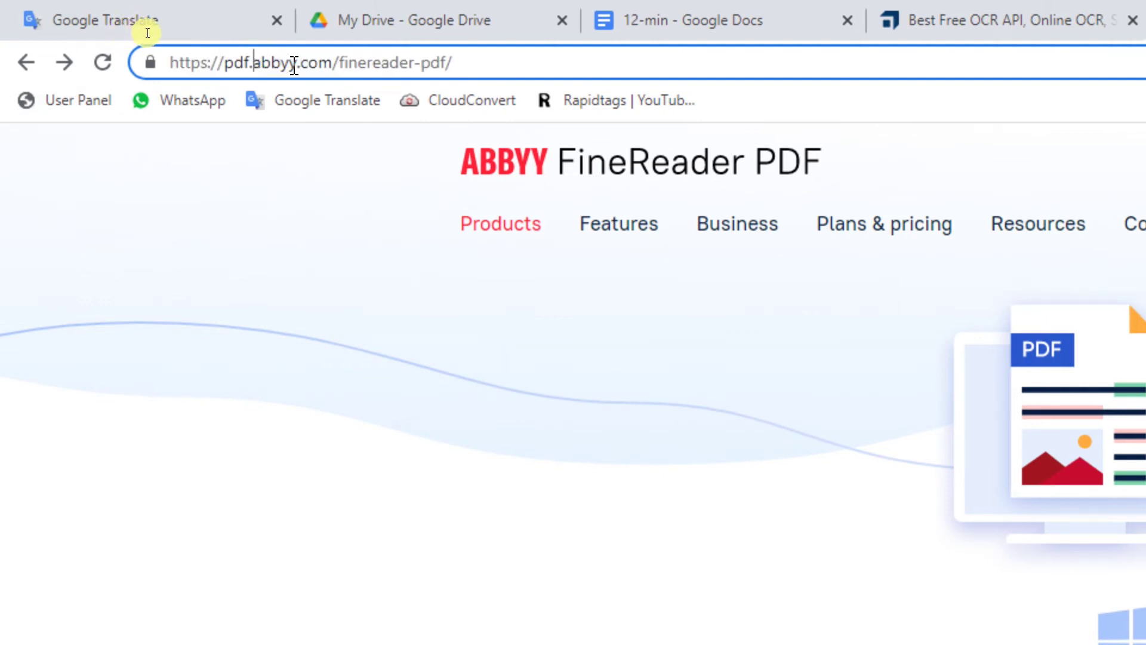
left_click_drag(469, 62, 89, 77)
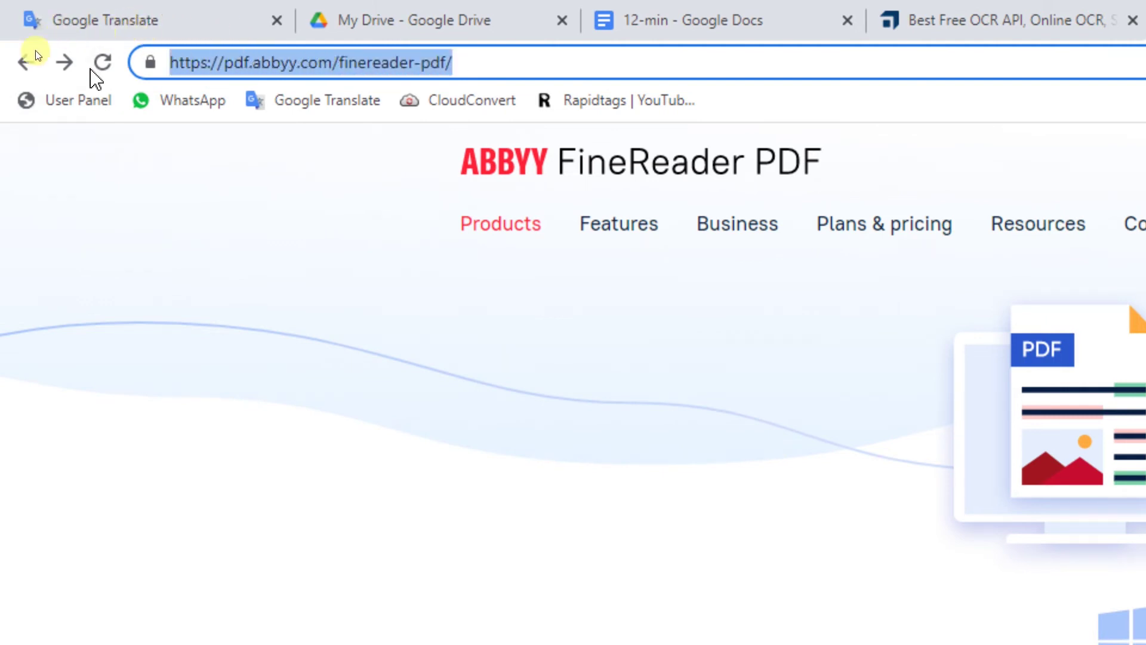
left_click(506, 160)
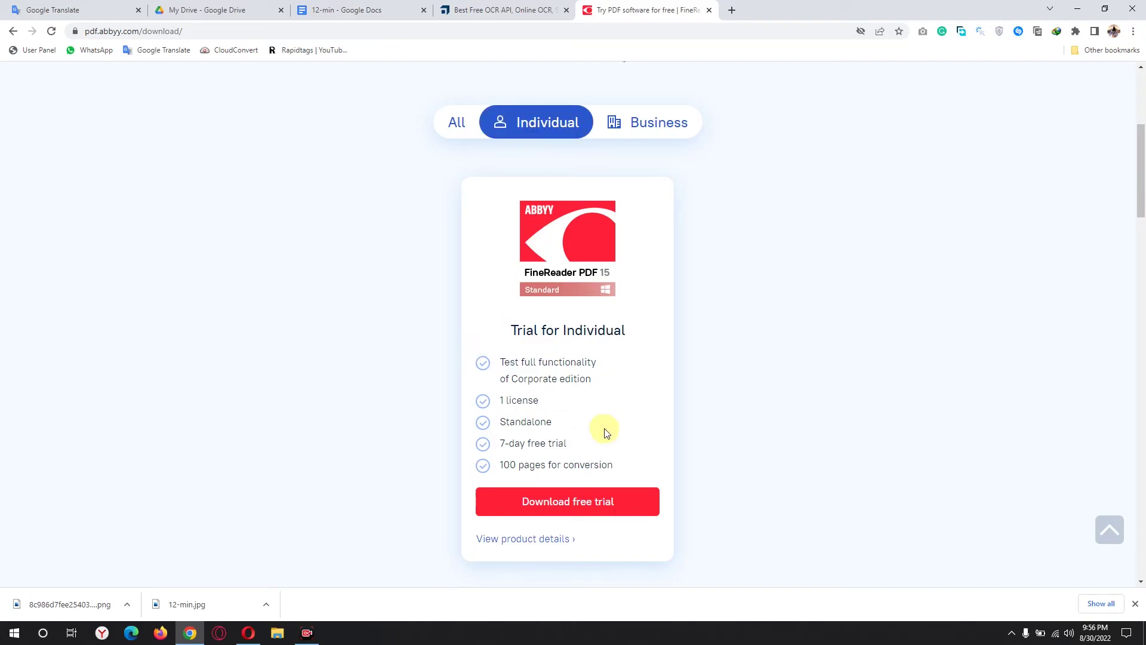
scroll(606, 430, "down", 2)
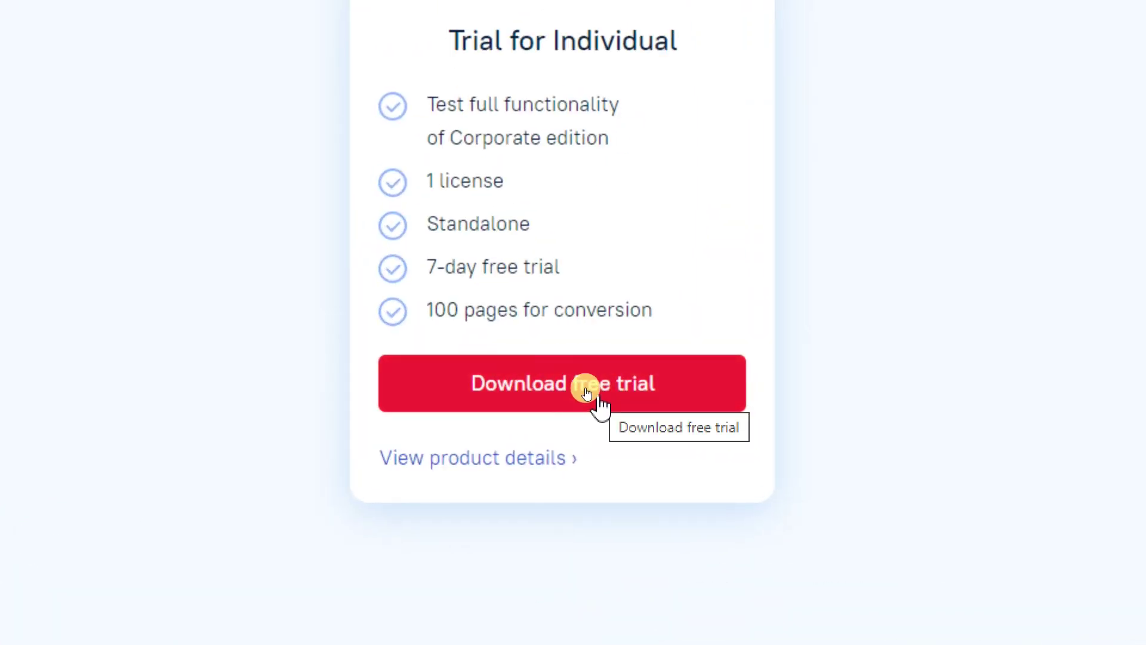
left_click(587, 391)
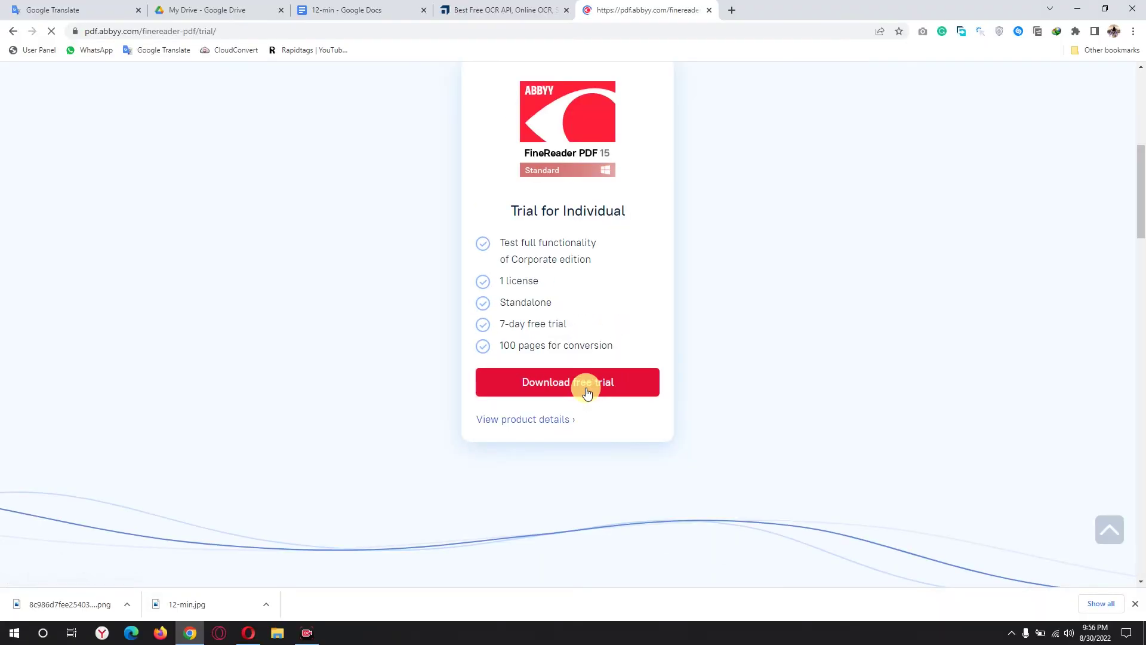
scroll(621, 294, "down", 4)
scroll(620, 292, "up", 4)
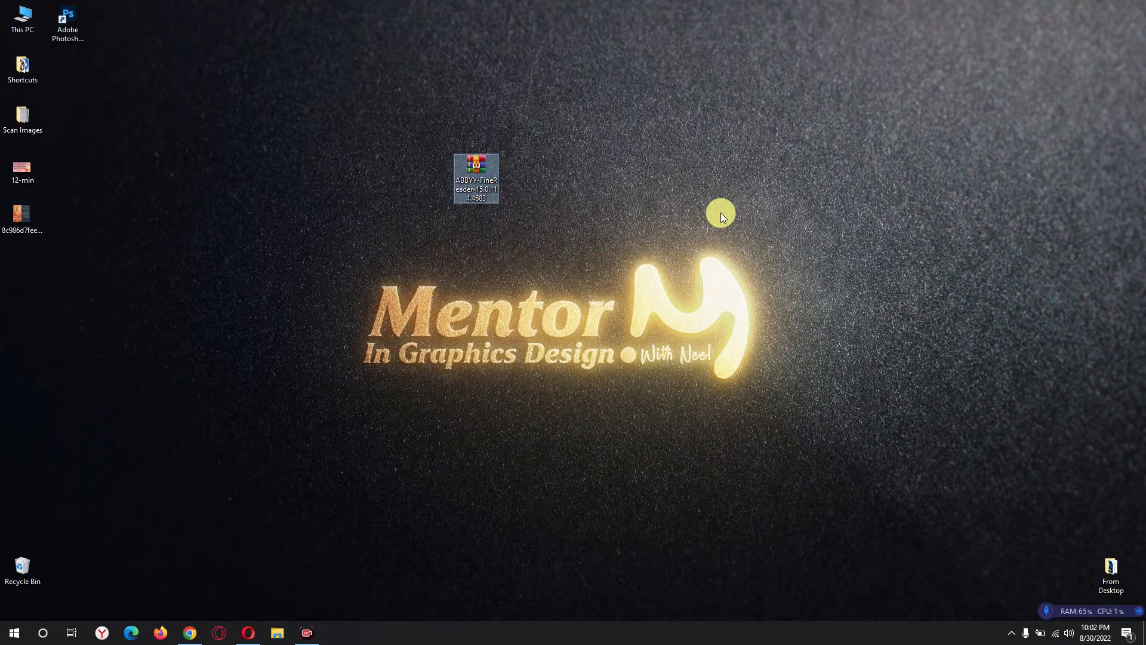
Step: Extract the ABBYY FineReader archive into a desktop folder and finish the setup wizard
right_click(476, 169)
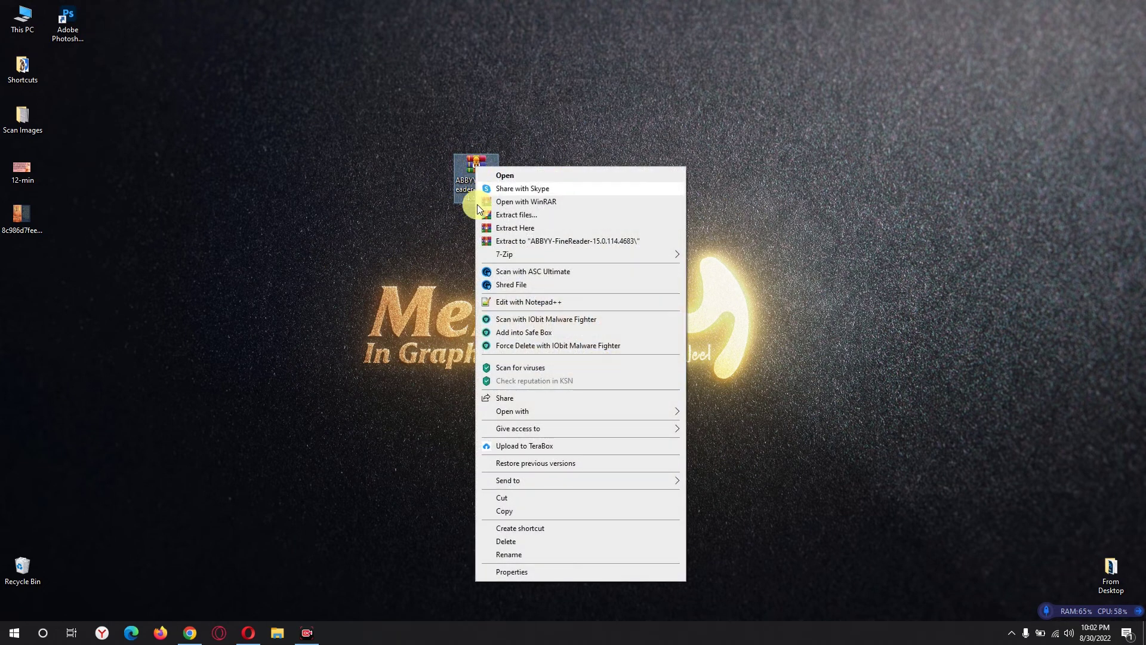
left_click(510, 215)
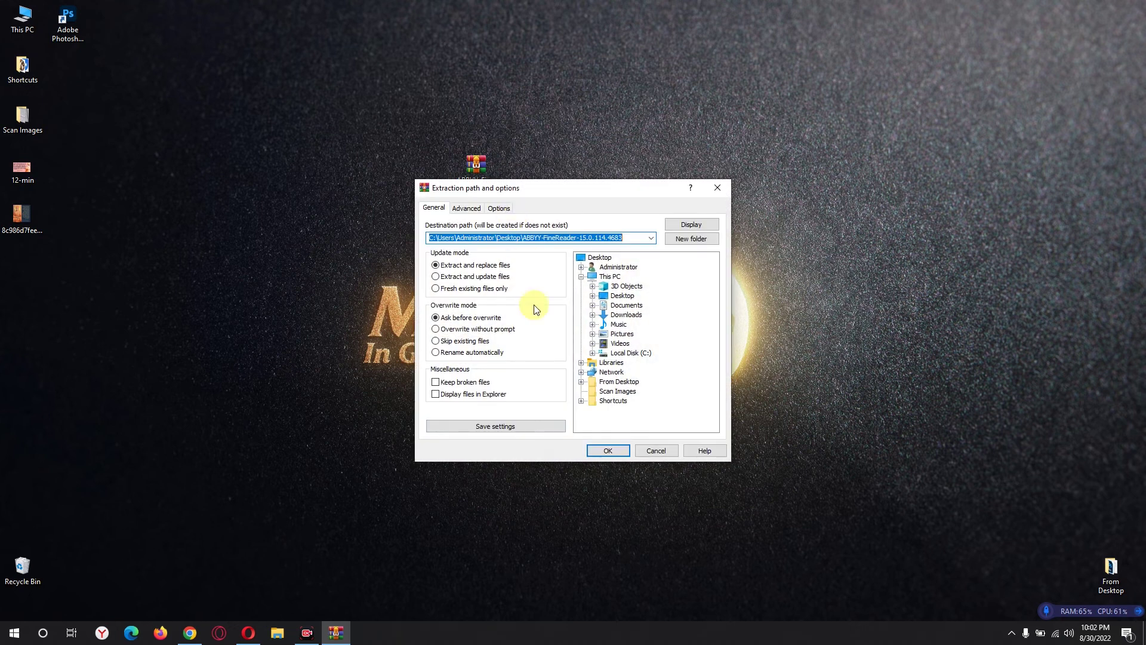
left_click(615, 450)
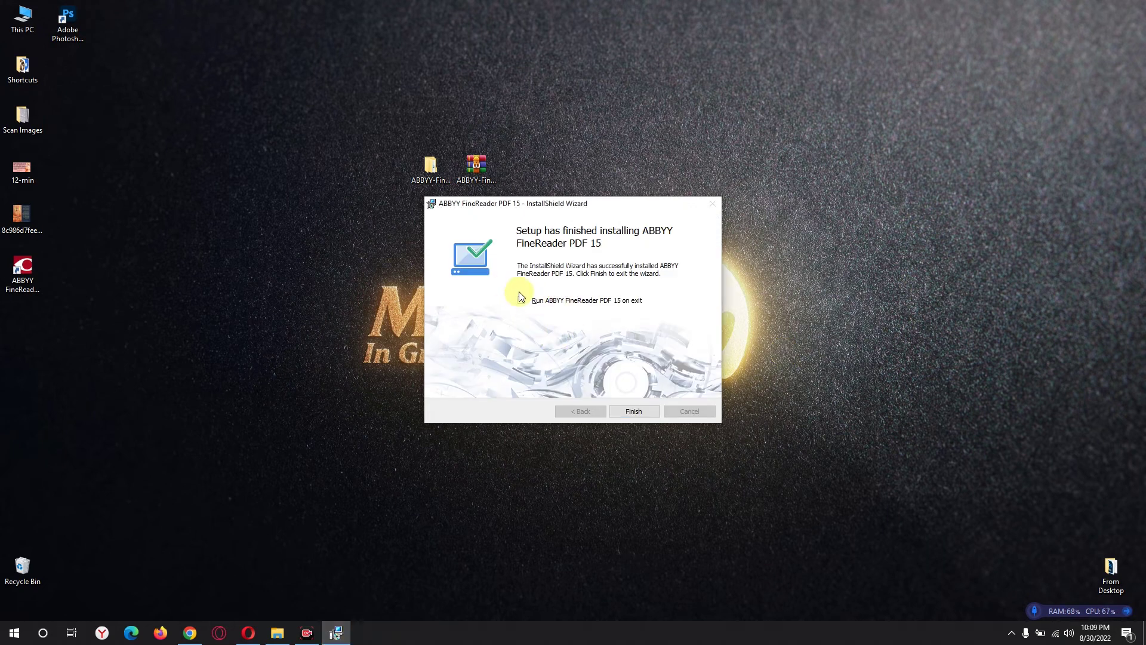
left_click(632, 409)
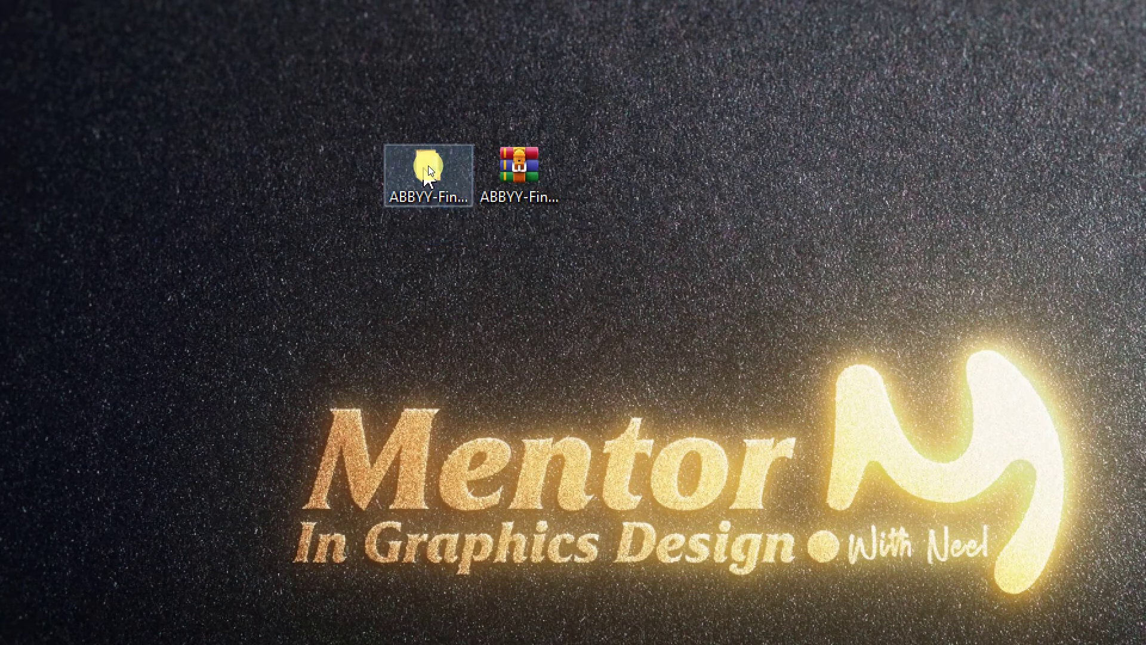
Step: Open the extracted ABBYY FineReader 15.0.114.4683 folders down to the Crack folder
double_click(428, 170)
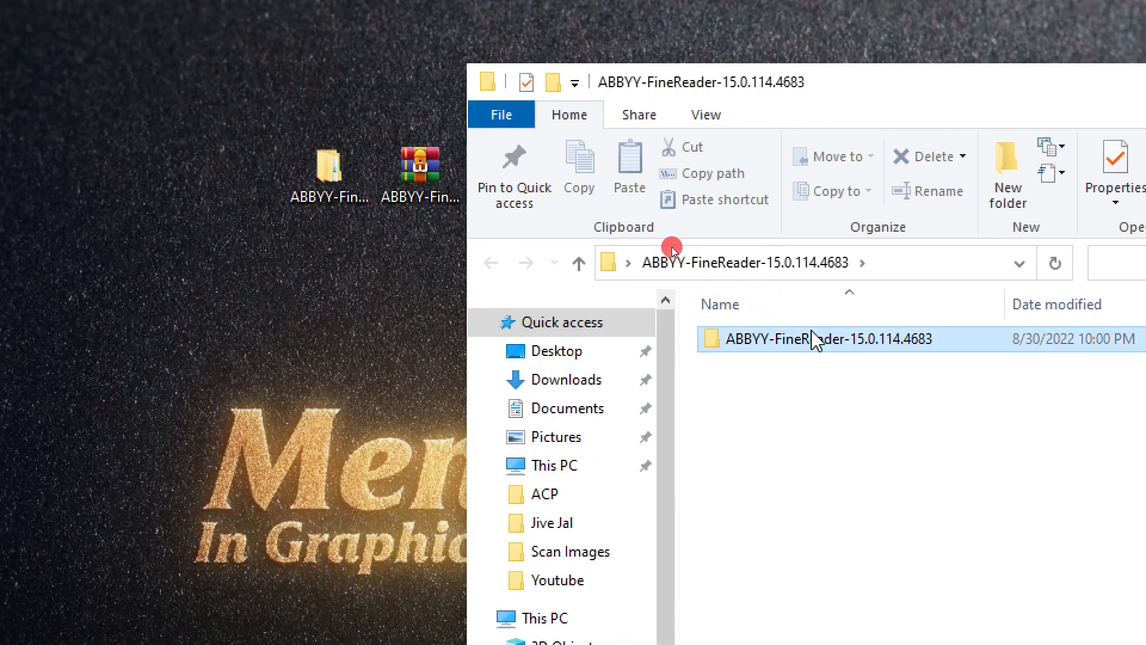
double_click(813, 335)
left_click(767, 339)
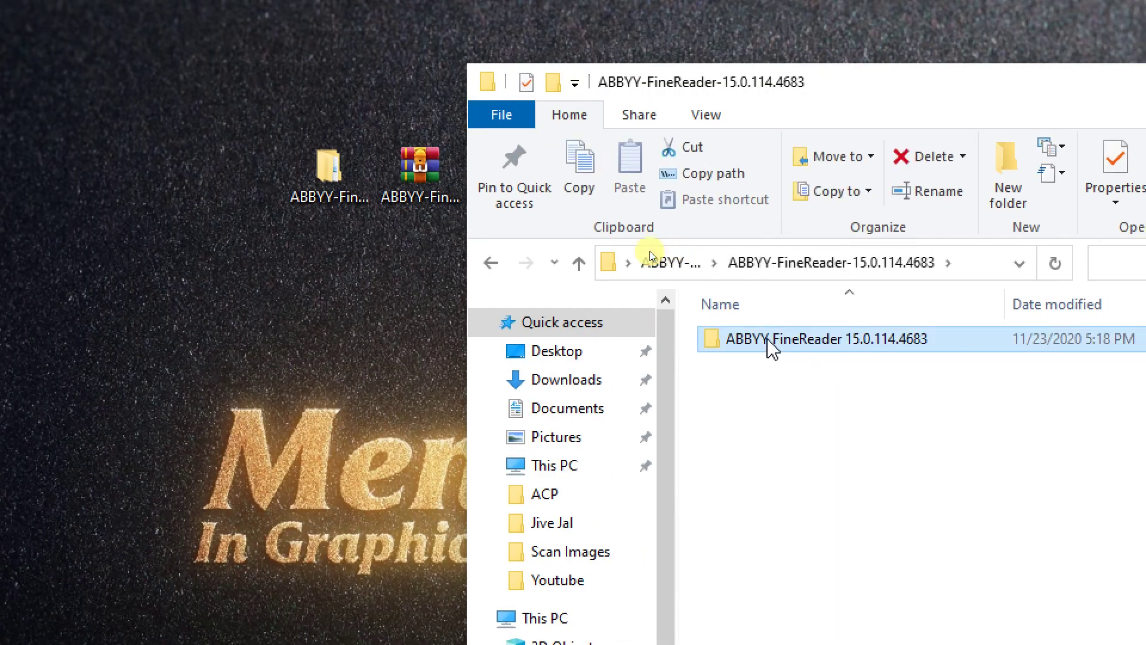
double_click(770, 343)
double_click(725, 340)
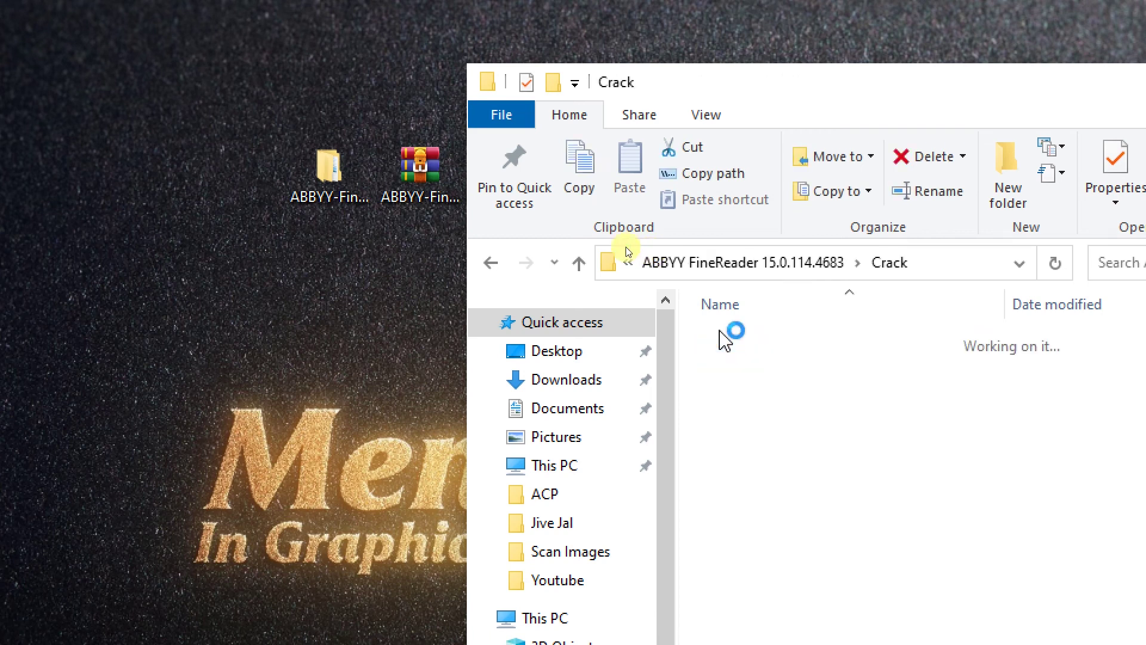
Step: Read the readme in Notepad, close it, and open the crack subfolder
left_click(764, 367)
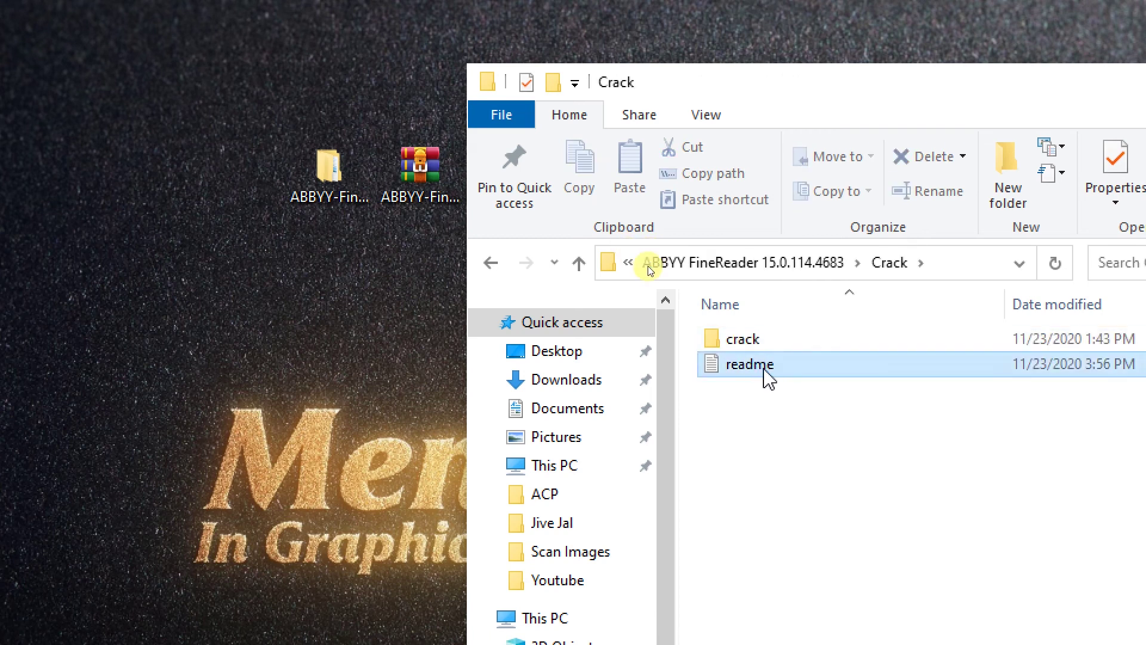
double_click(765, 369)
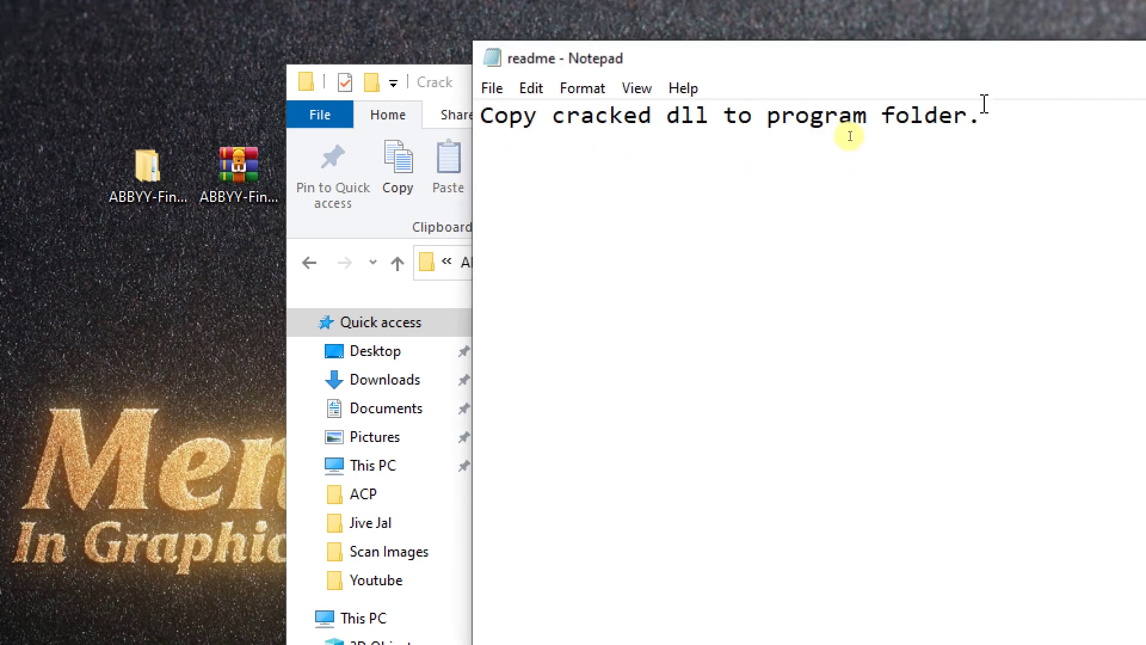
left_click_drag(985, 113, 481, 116)
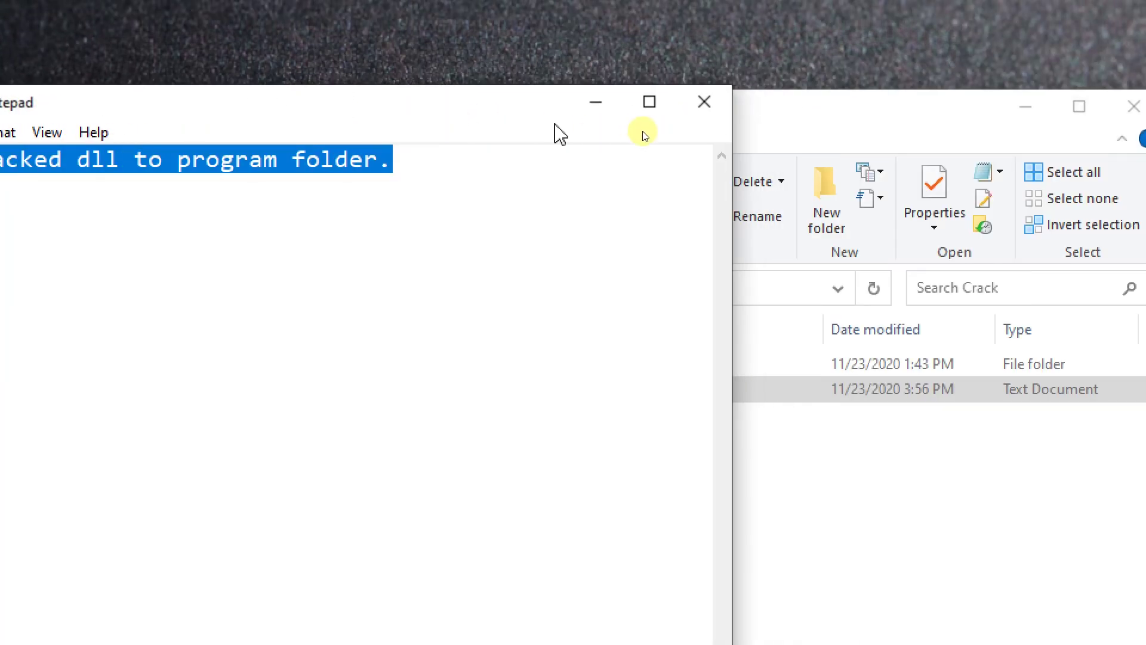
left_click(704, 101)
left_click(552, 388)
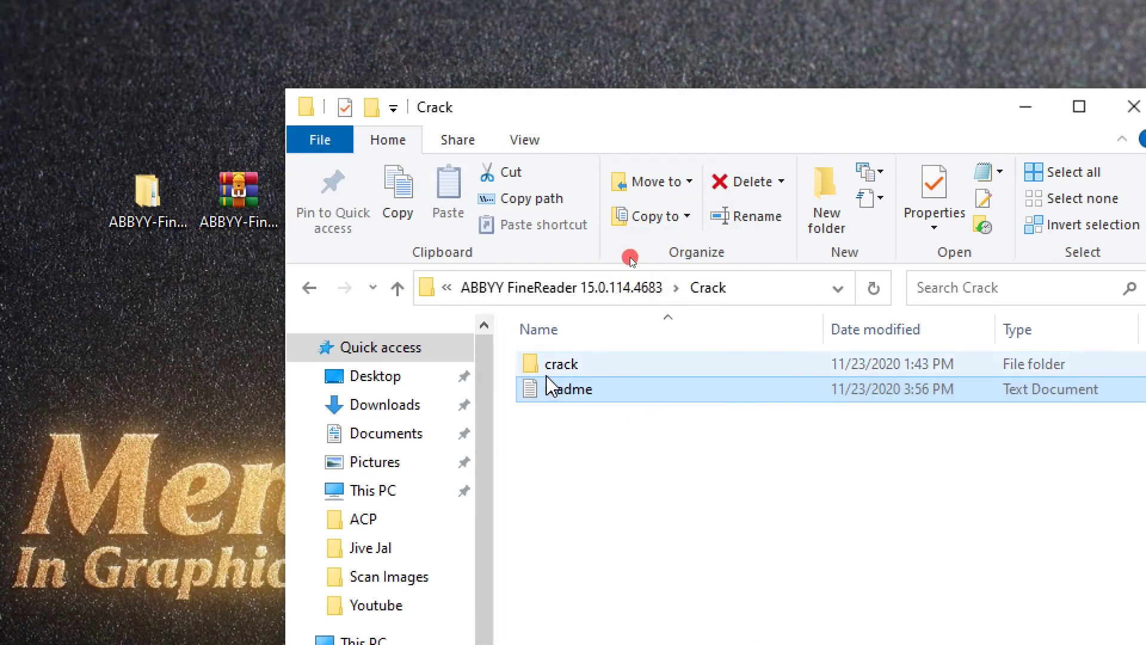
double_click(548, 372)
Step: Copy Awl.dll and open FineReader's install folder from the desktop shortcut
left_click(567, 364)
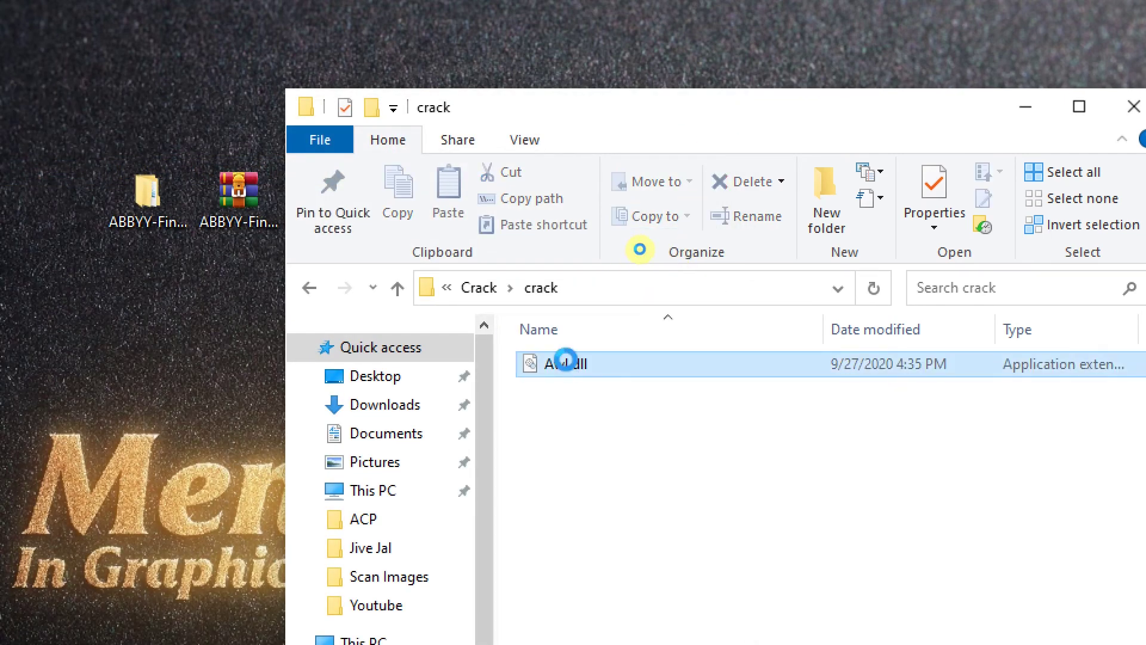
right_click(565, 363)
mouse_move(631, 550)
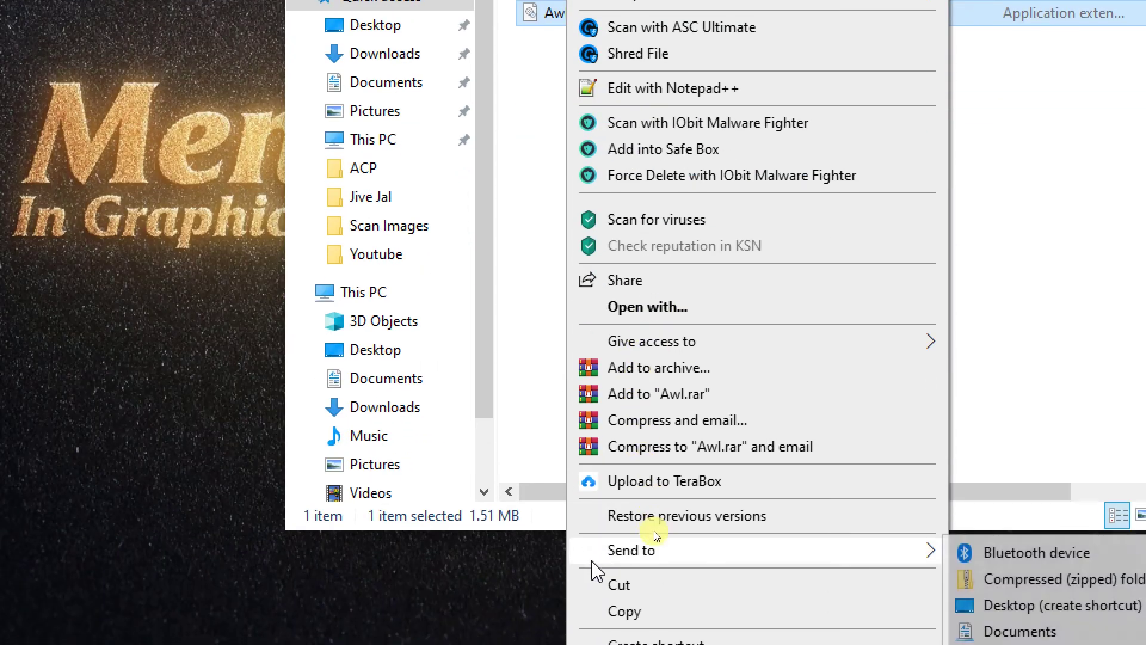
left_click(621, 571)
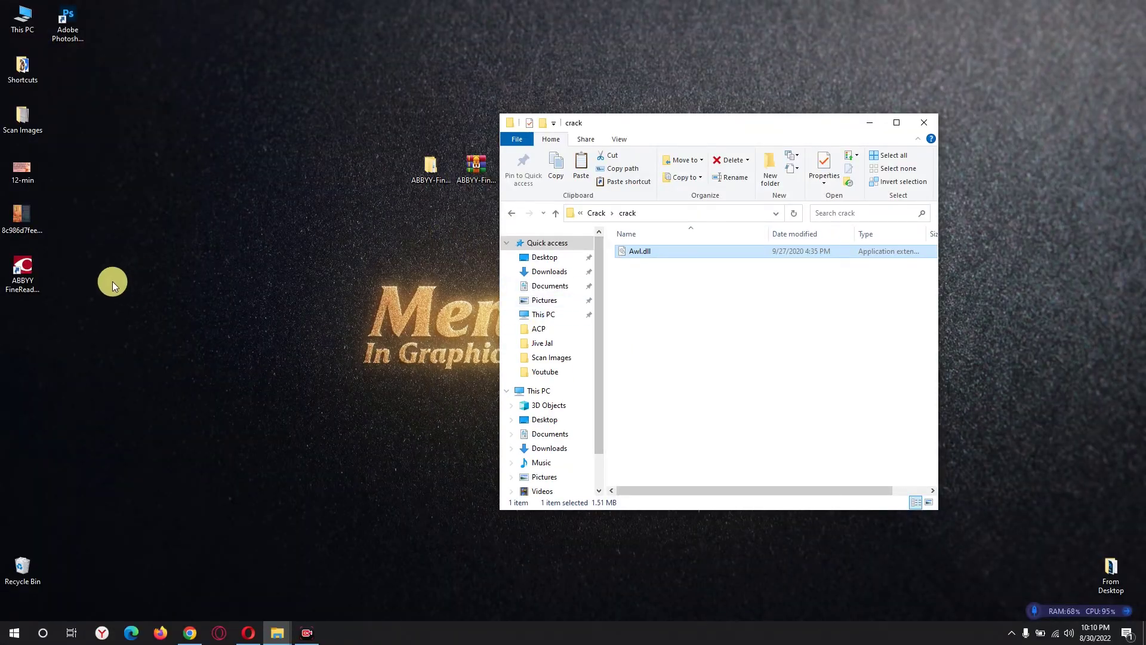
left_click(24, 272)
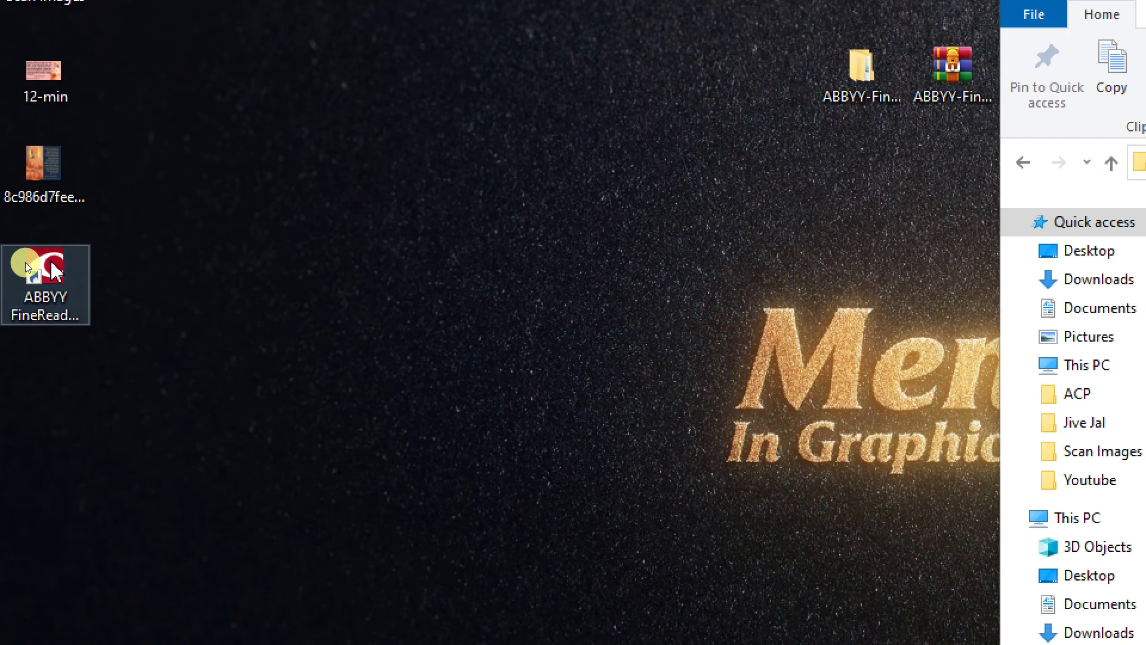
right_click(25, 263)
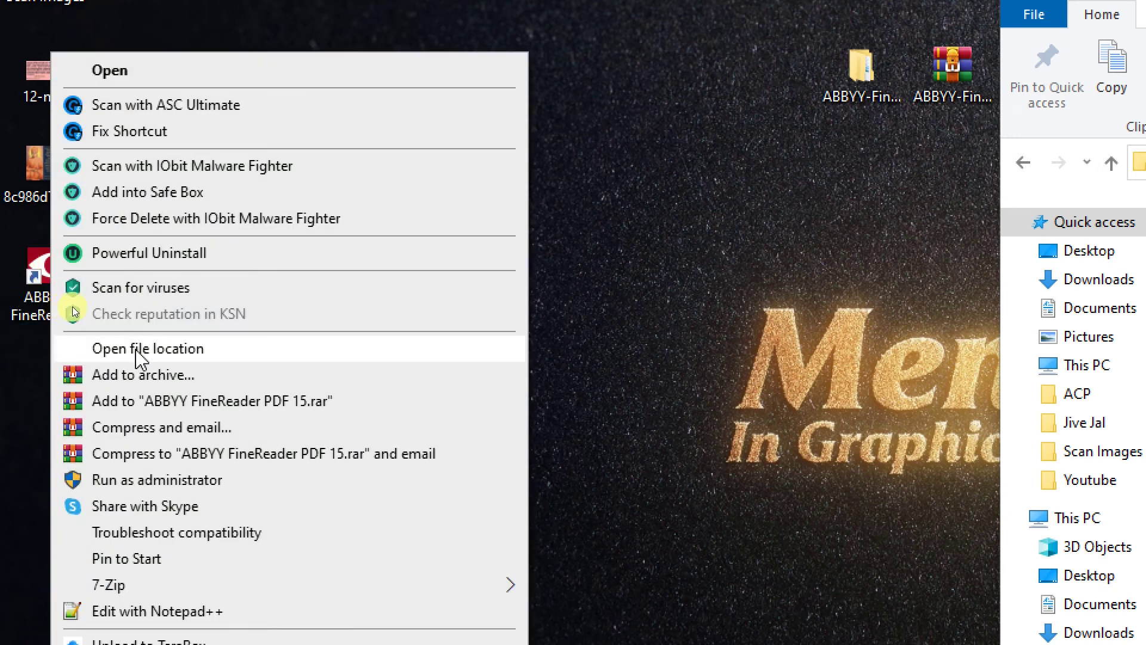
left_click(150, 350)
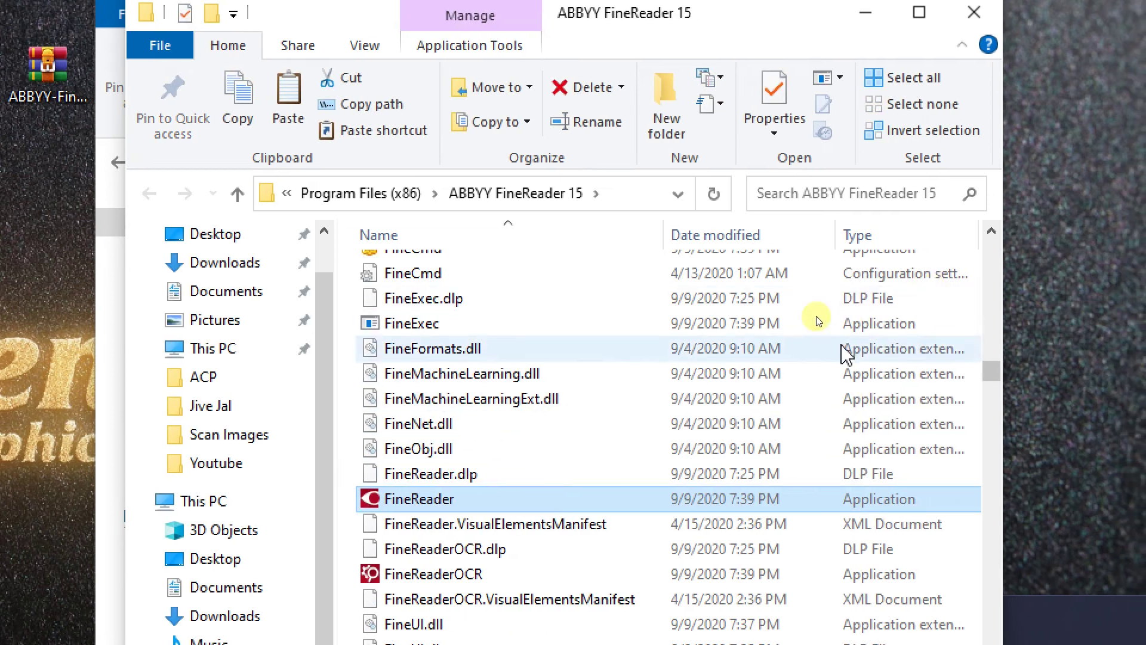
Step: Paste Awl.dll into the FineReader program folder, replacing the original, and close both folder windows
right_click(344, 418)
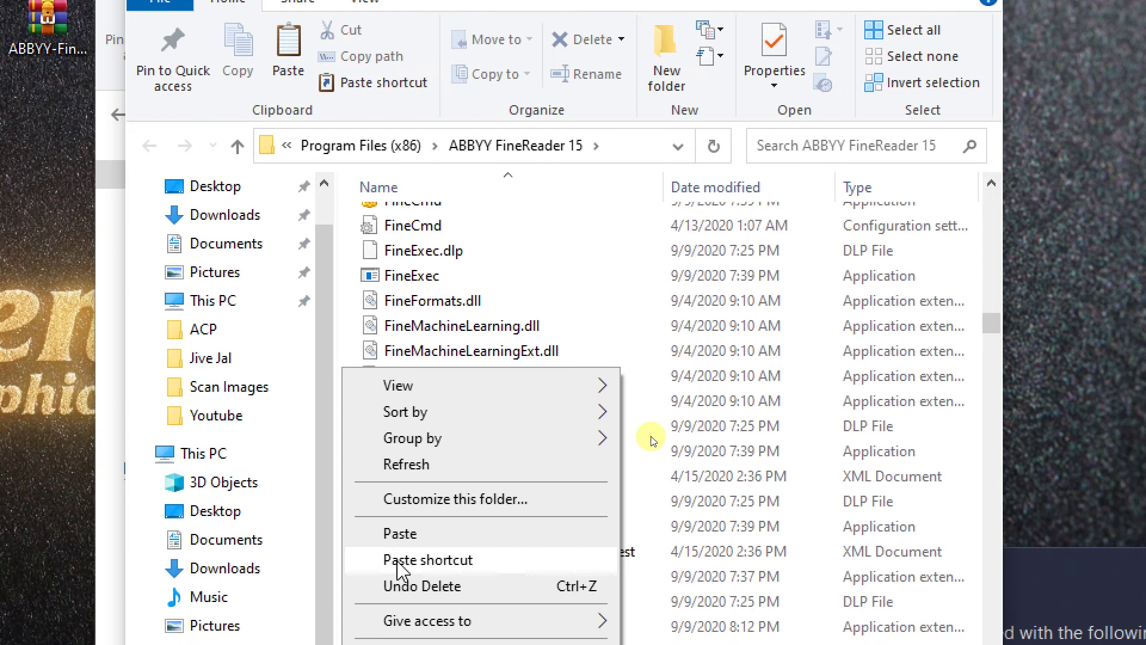
left_click(400, 568)
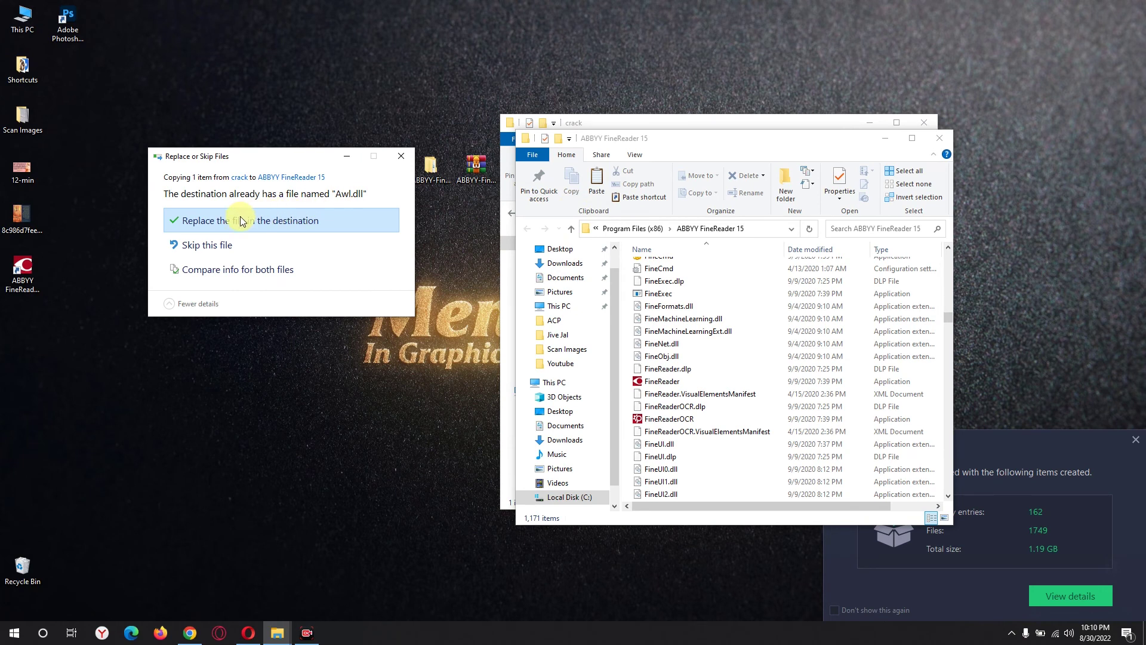
left_click(231, 223)
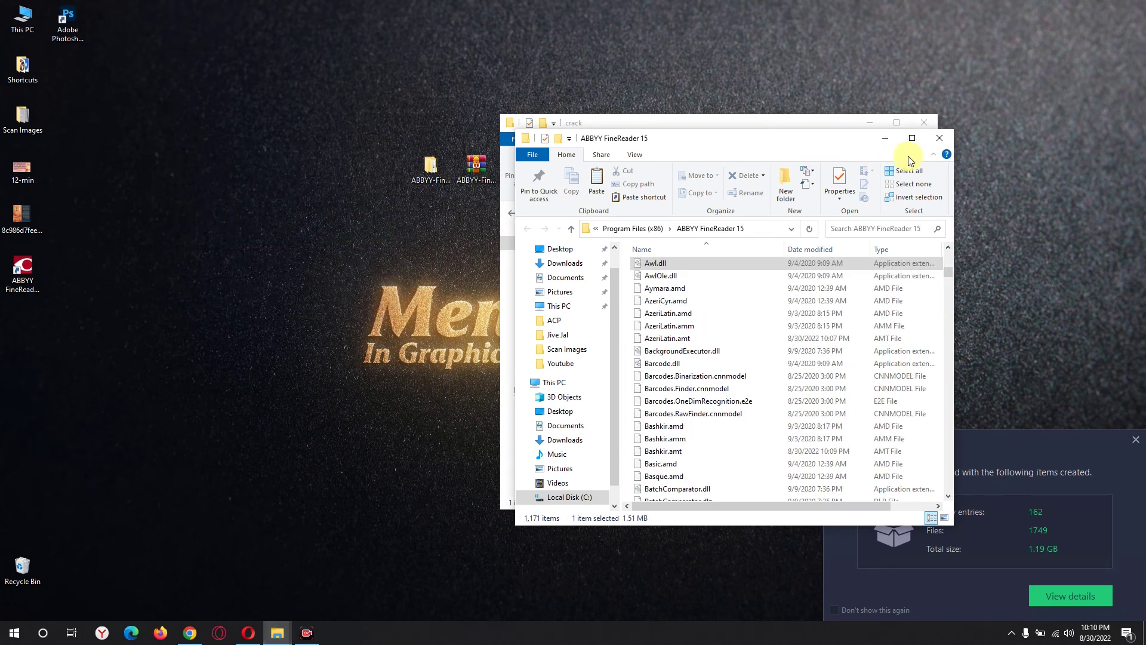
left_click(939, 138)
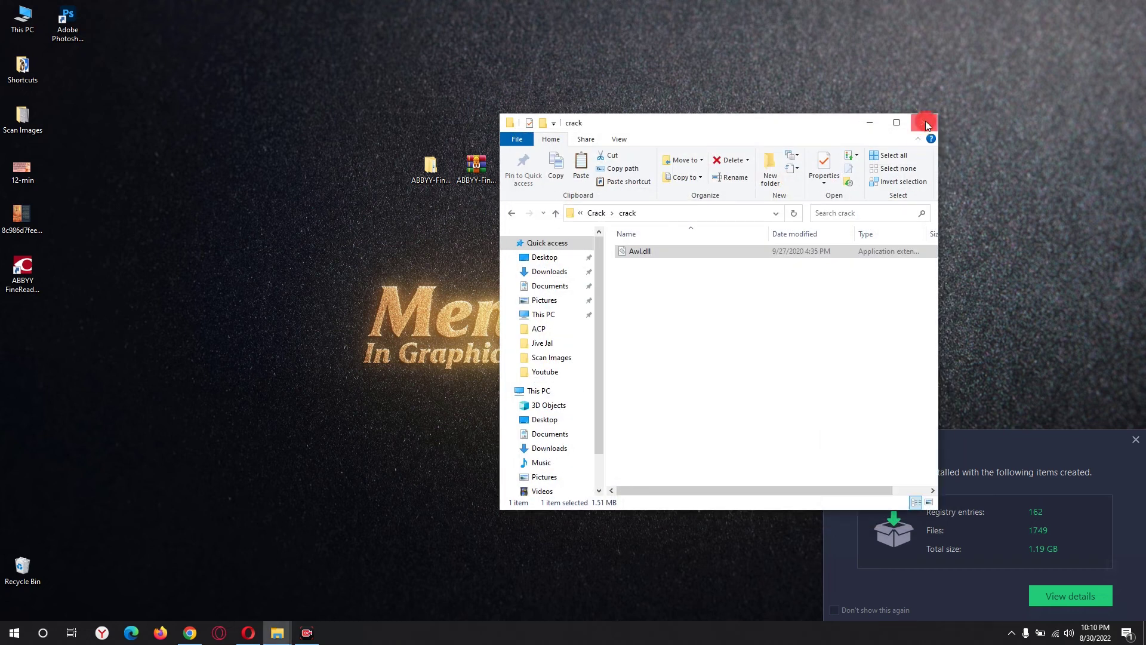
left_click(924, 122)
Step: Launch FineReader PDF 15 and open the Desktop portrait-and-quote image in the OCR Editor
left_click(1136, 439)
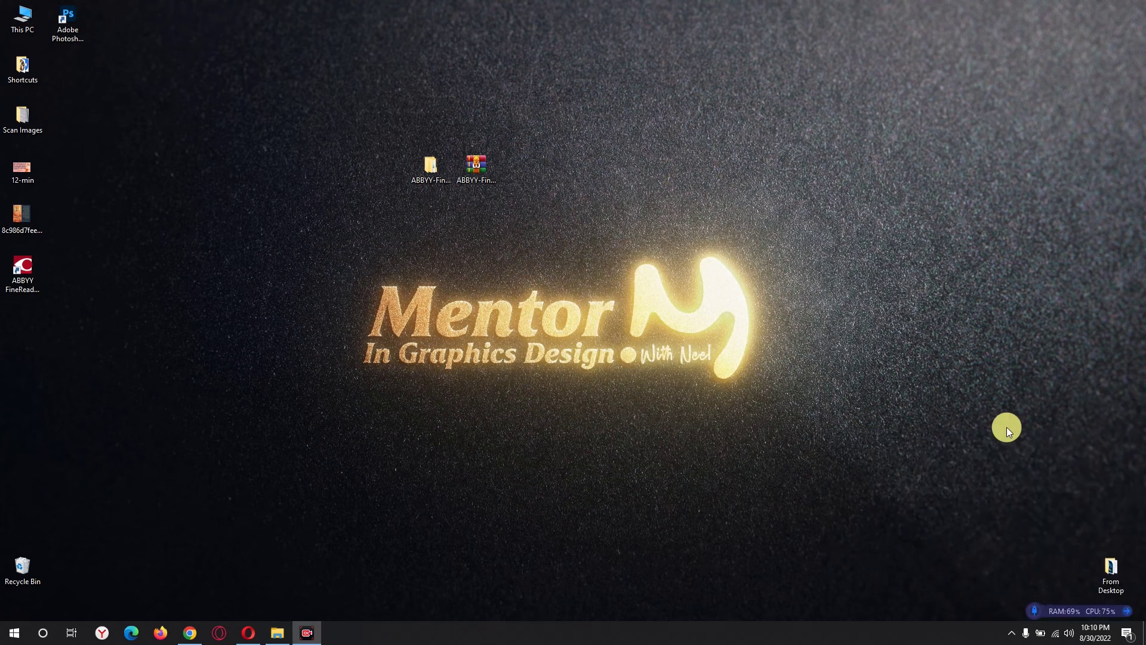
left_click(27, 259)
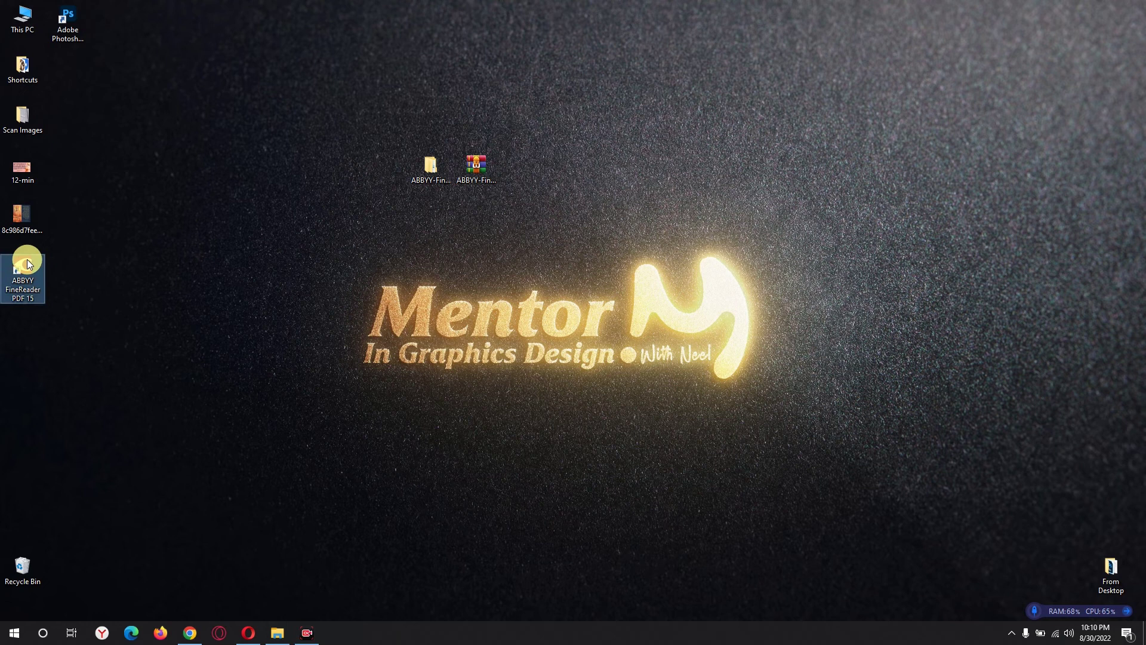
right_click(27, 259)
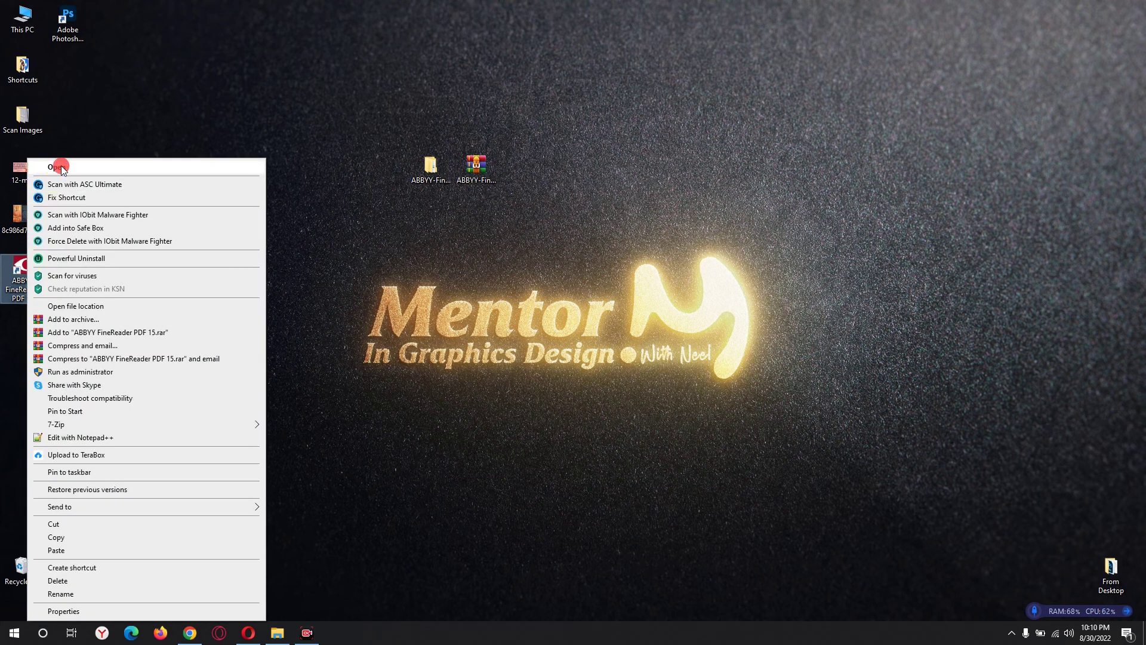
left_click(61, 166)
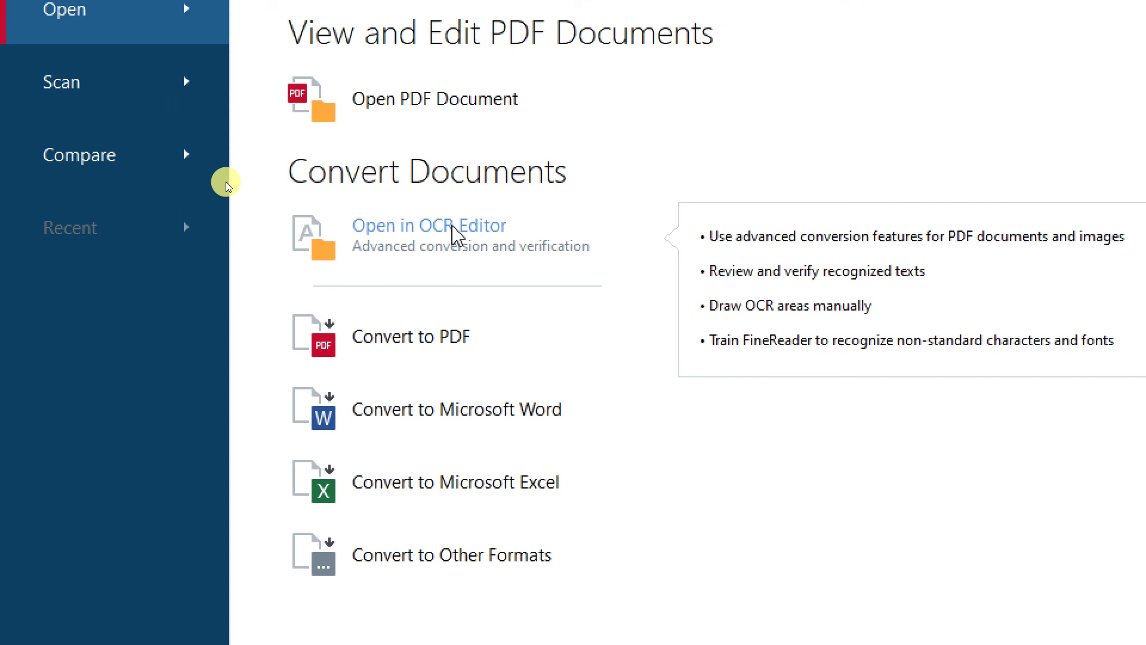
left_click(453, 233)
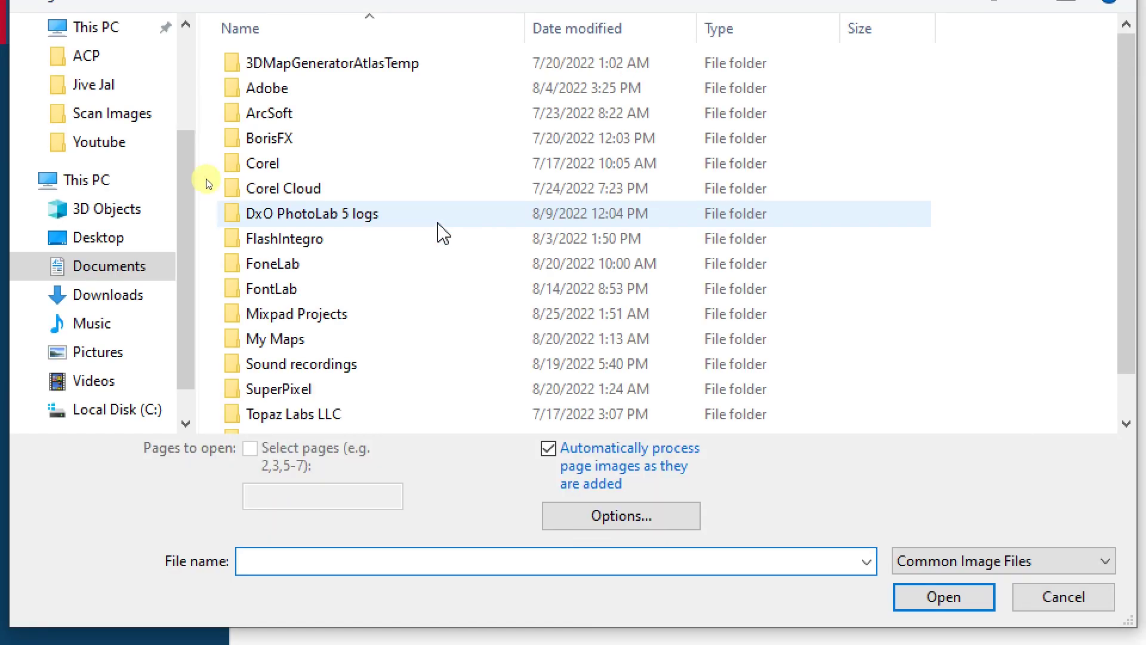
left_click(70, 236)
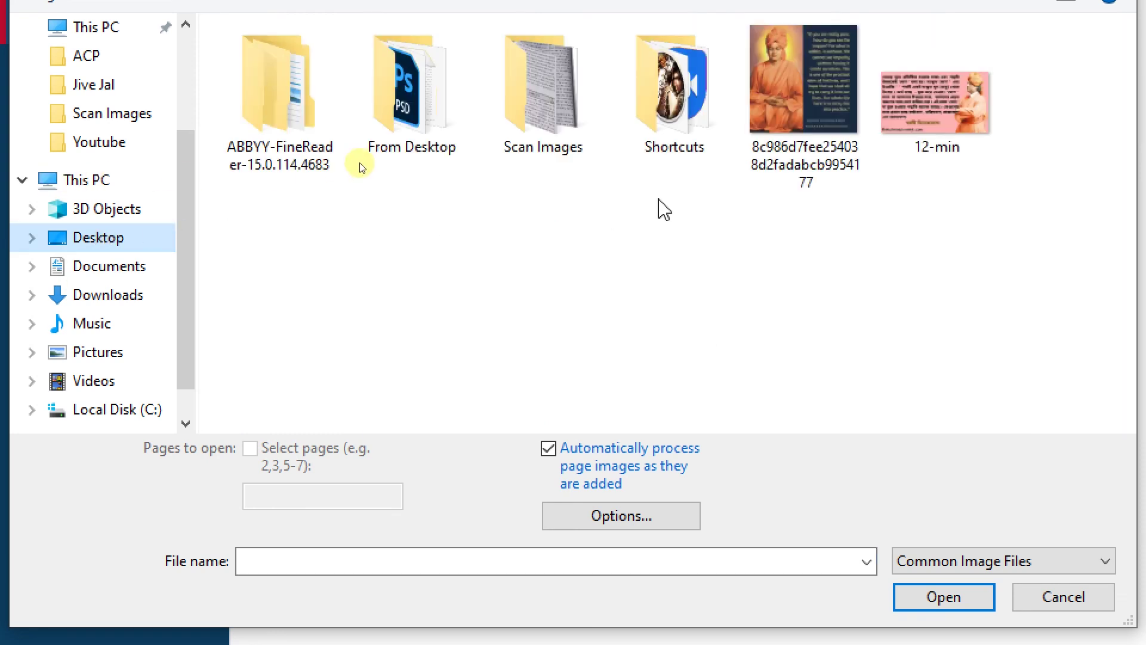
left_click(829, 84)
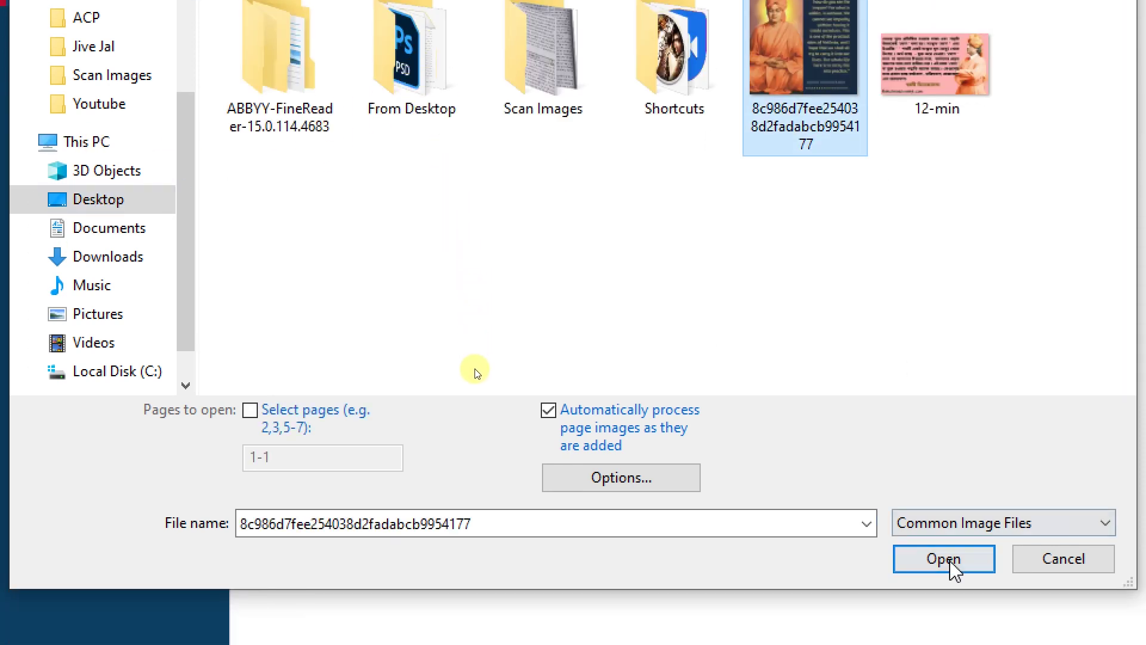
left_click(949, 559)
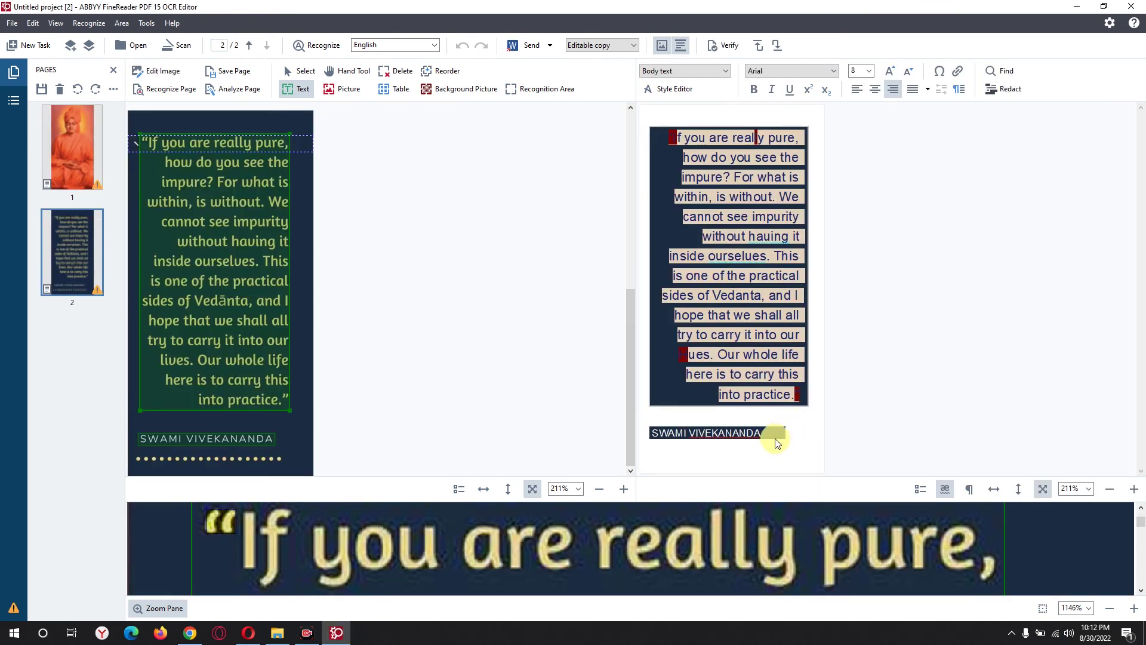
Step: Select the recognized attribution line, then the whole recognized quote text
left_click(655, 434)
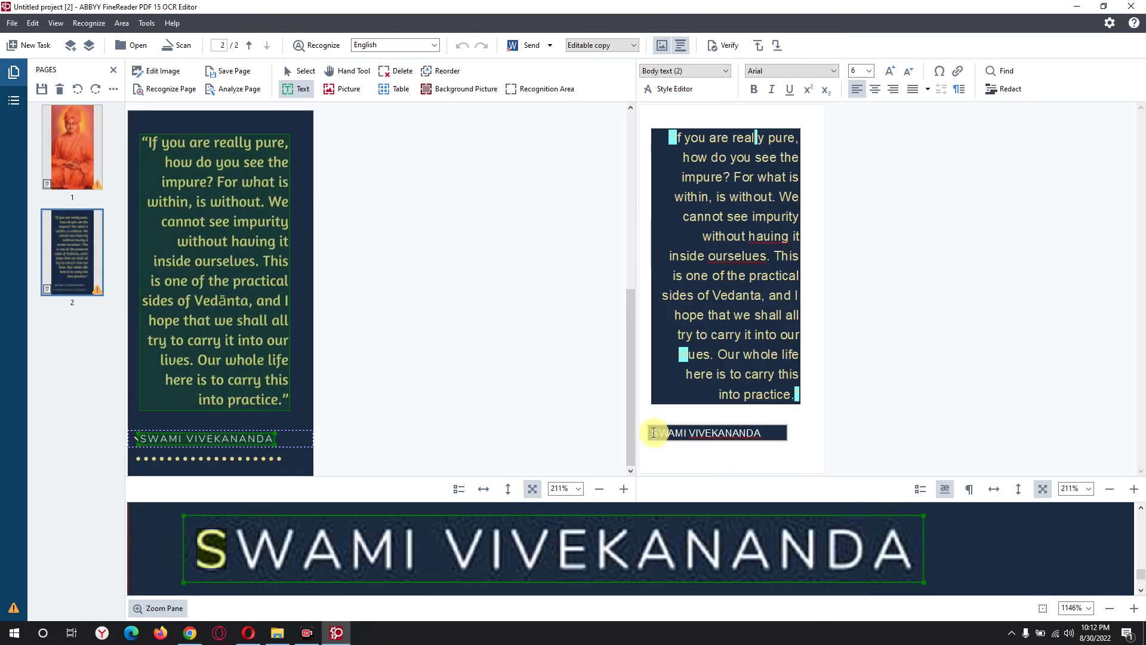
left_click_drag(654, 433, 766, 433)
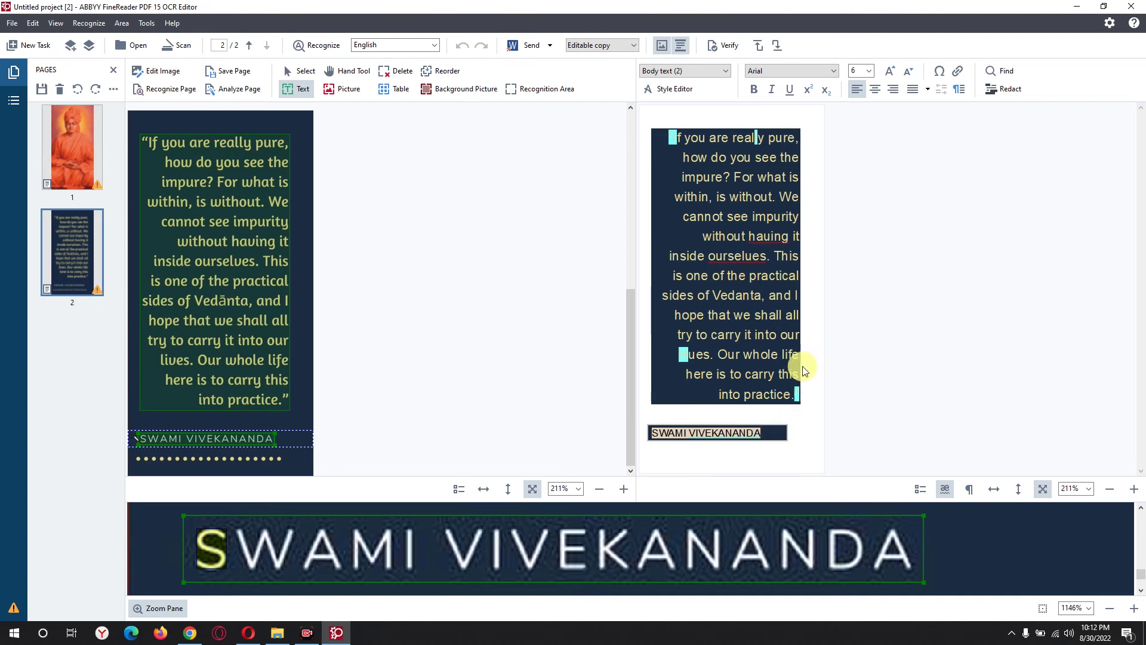
left_click(143, 139)
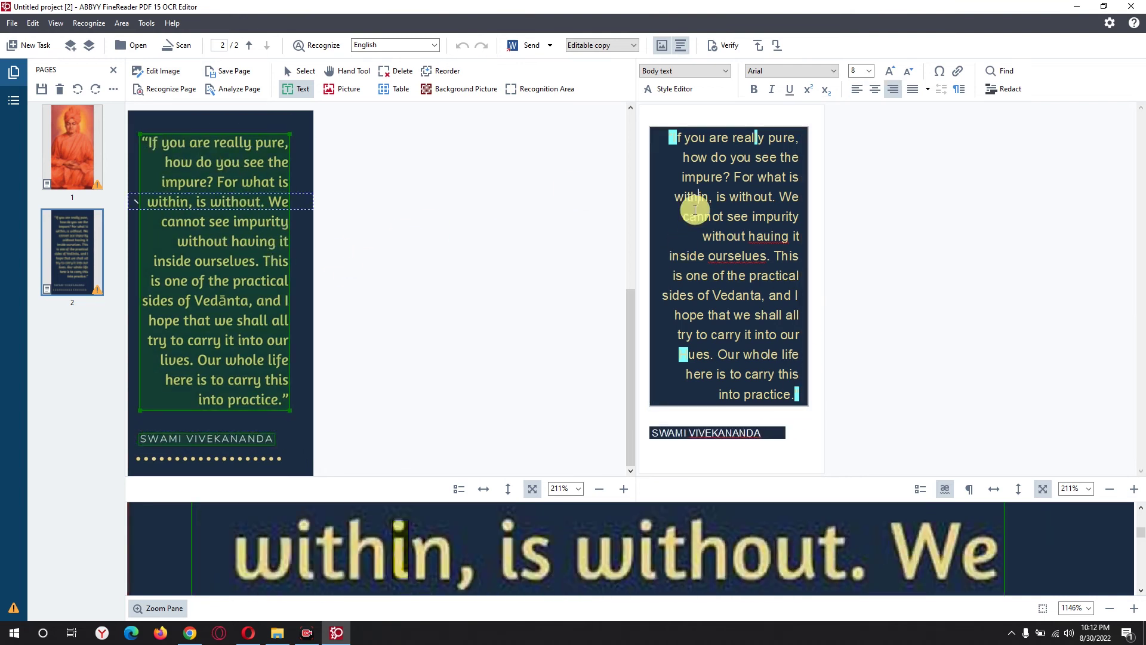
left_click_drag(663, 136, 797, 397)
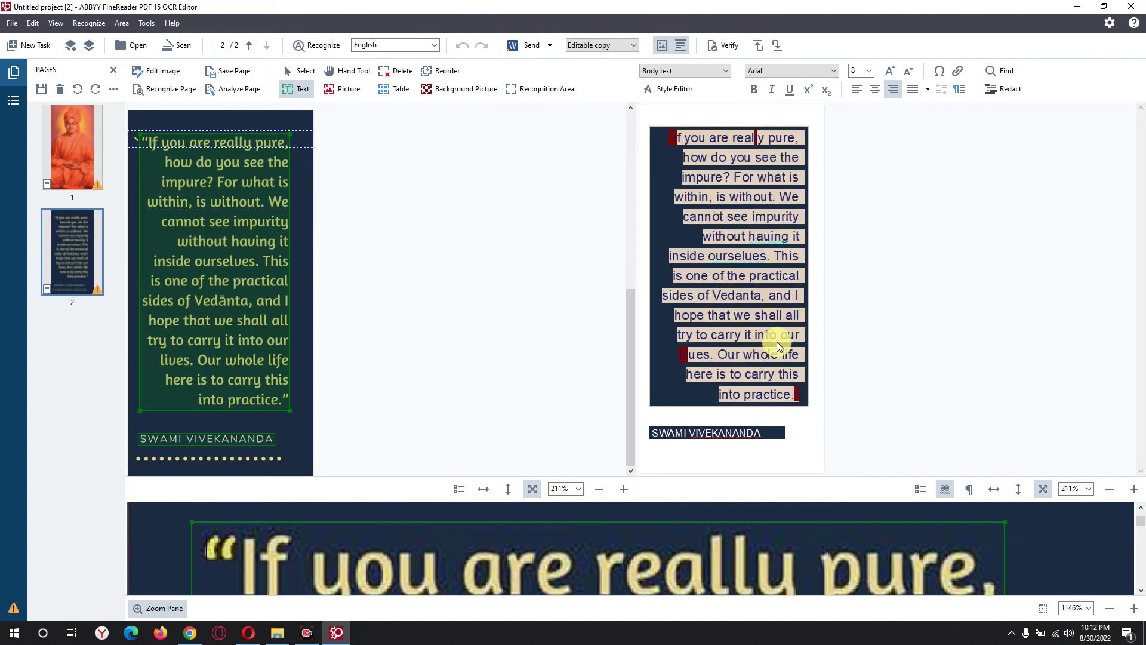
Step: Create a new desktop text document, open it in Notepad and paste the quote in
right_click(754, 222)
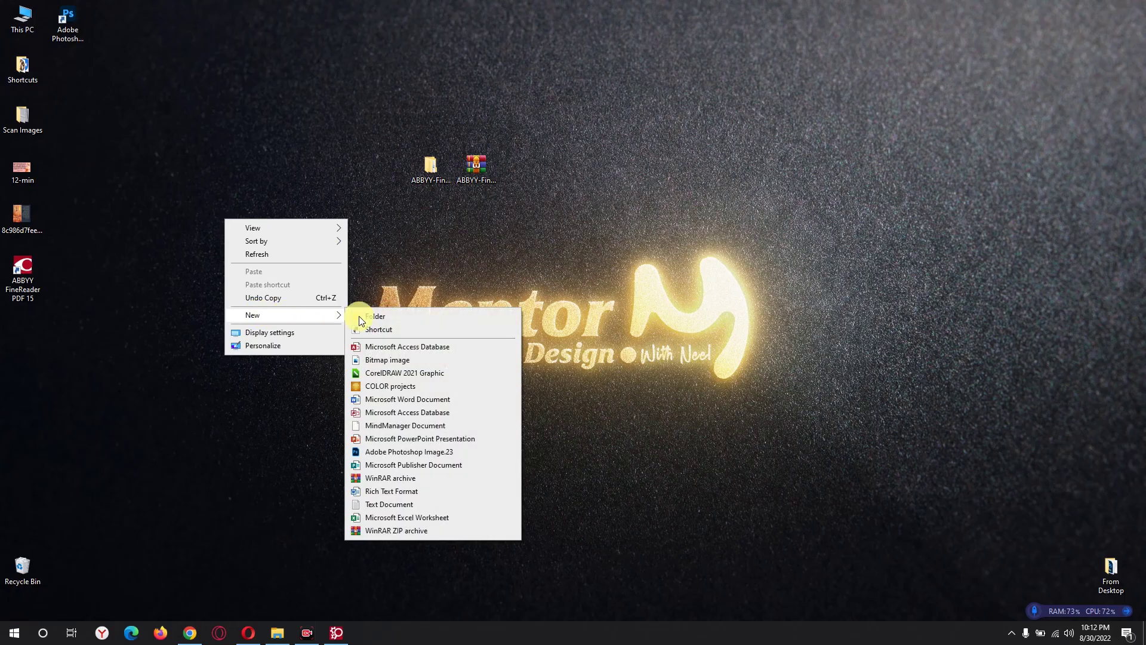
left_click(379, 506)
key("Return")
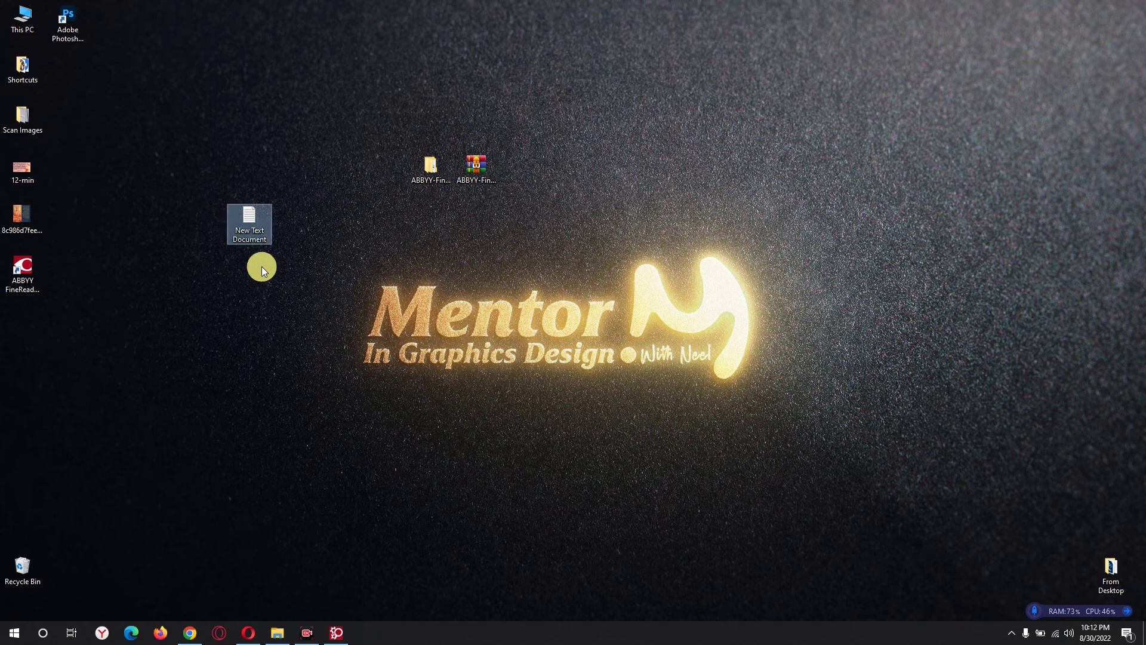
double_click(252, 221)
right_click(353, 187)
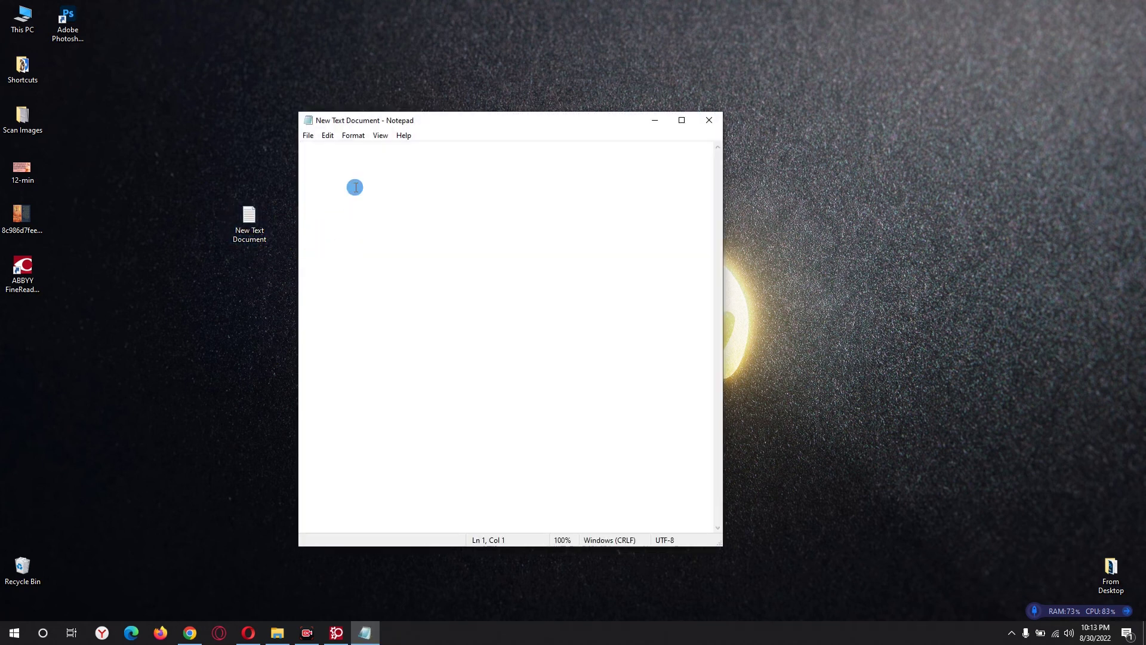
left_click(381, 236)
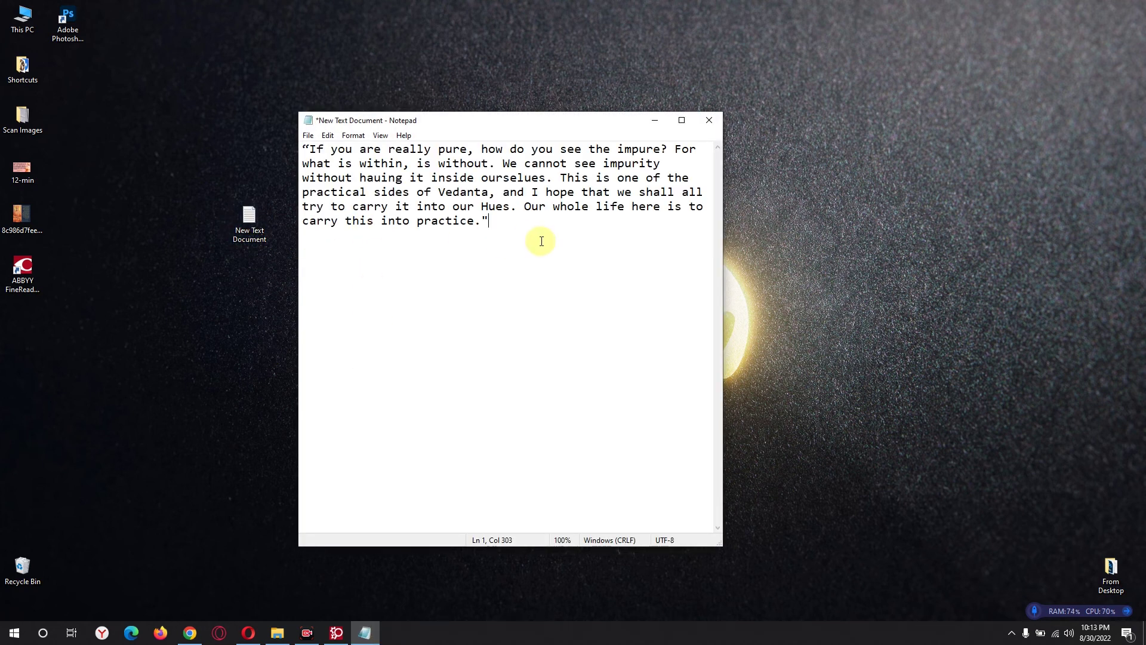
left_click_drag(540, 239, 283, 138)
Step: Back in the OCR Editor, open the subject (1) image from the Scan Images folder
left_click(336, 632)
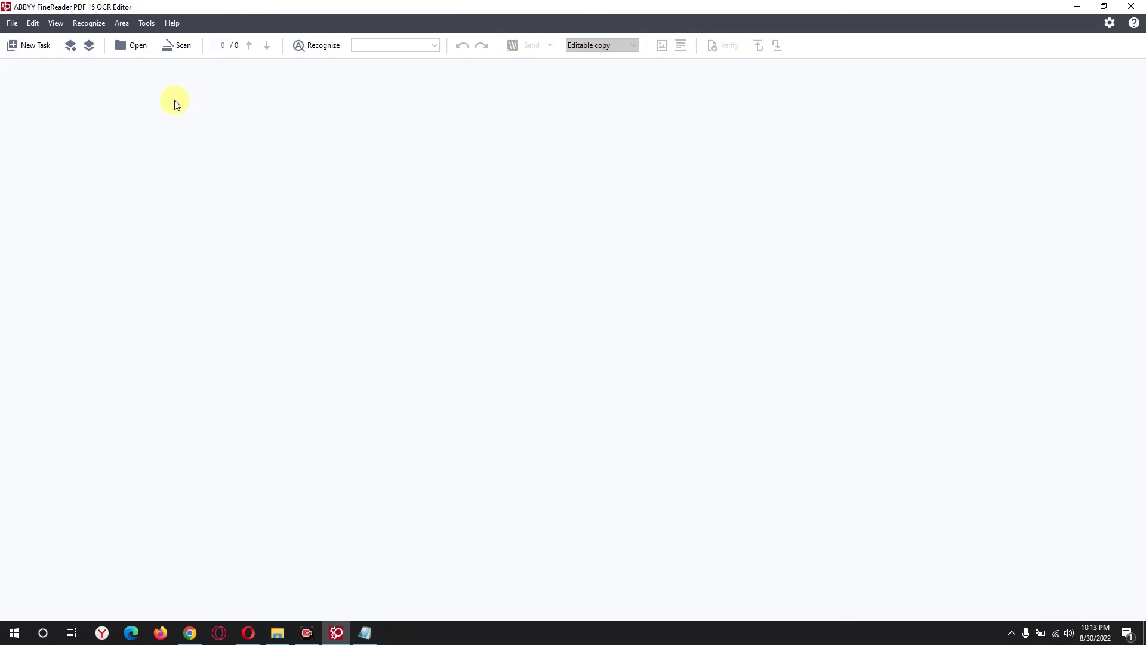
left_click(137, 48)
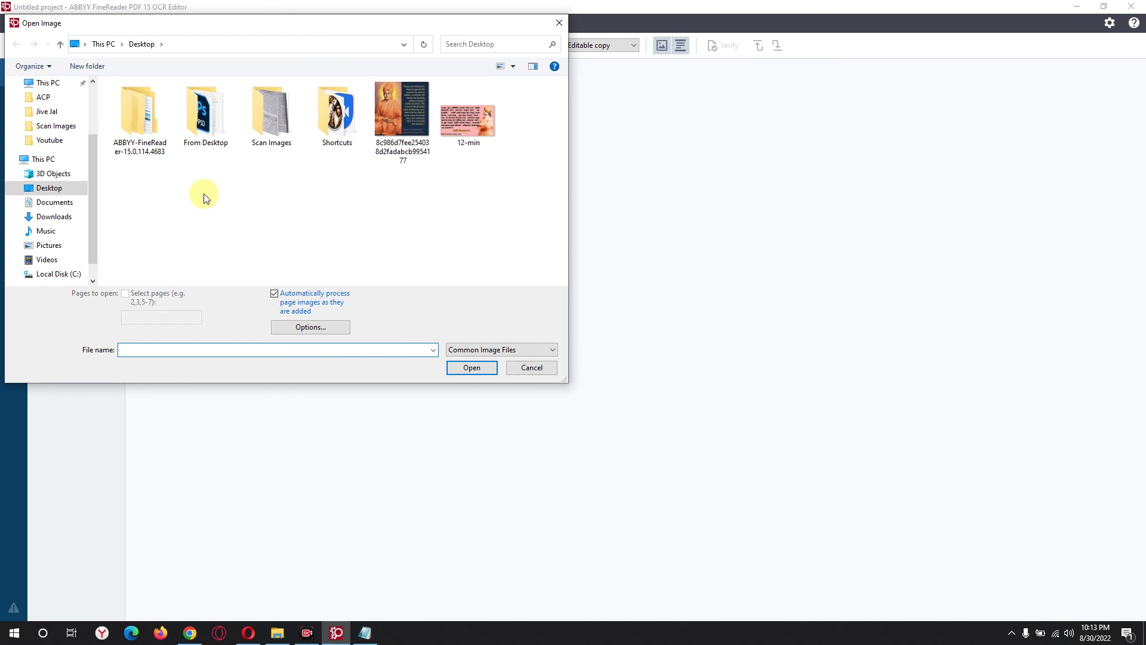
double_click(274, 122)
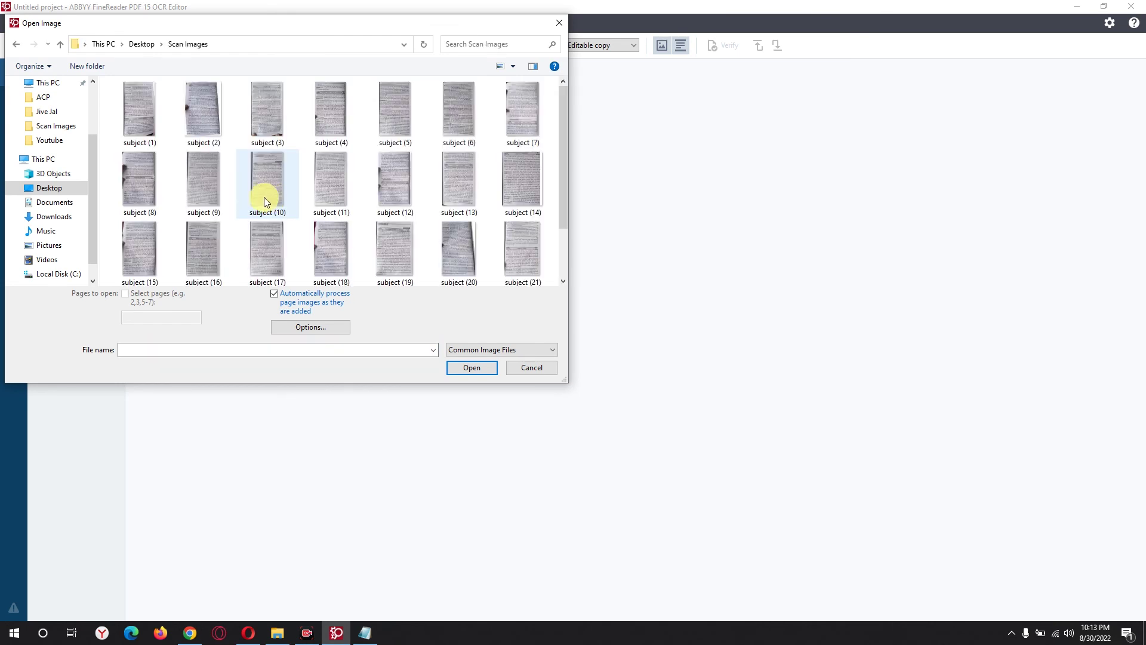
left_click(153, 117)
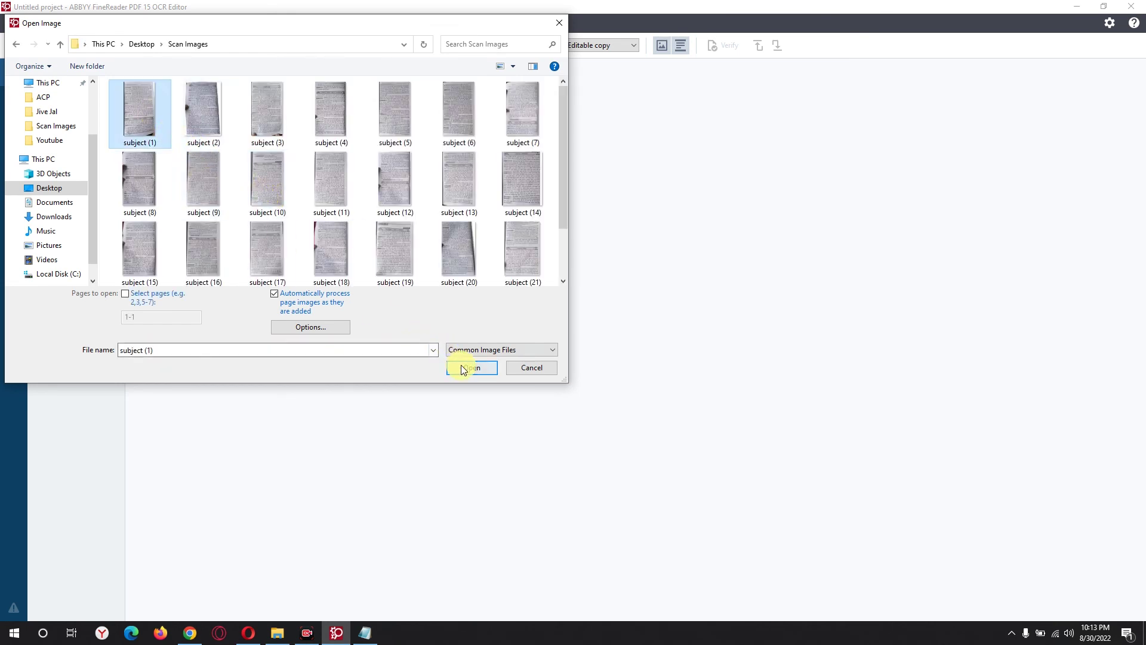
left_click(462, 367)
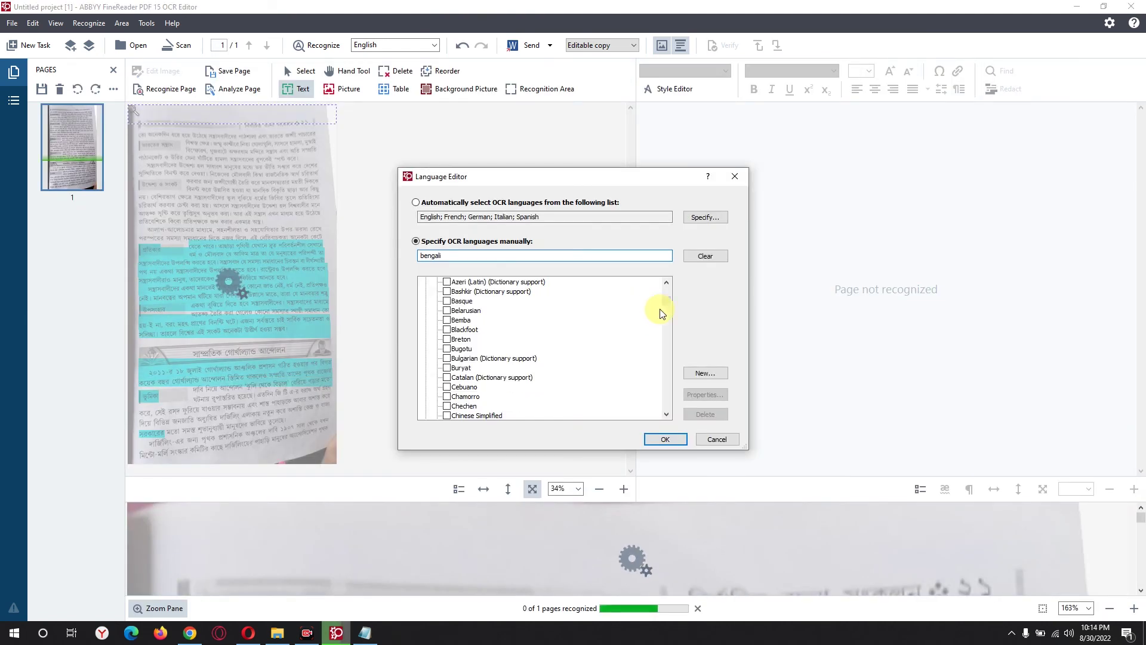
Step: Search the OCR language list for Bengali, then cancel without changing the English recognition language
left_click_drag(665, 302, 678, 414)
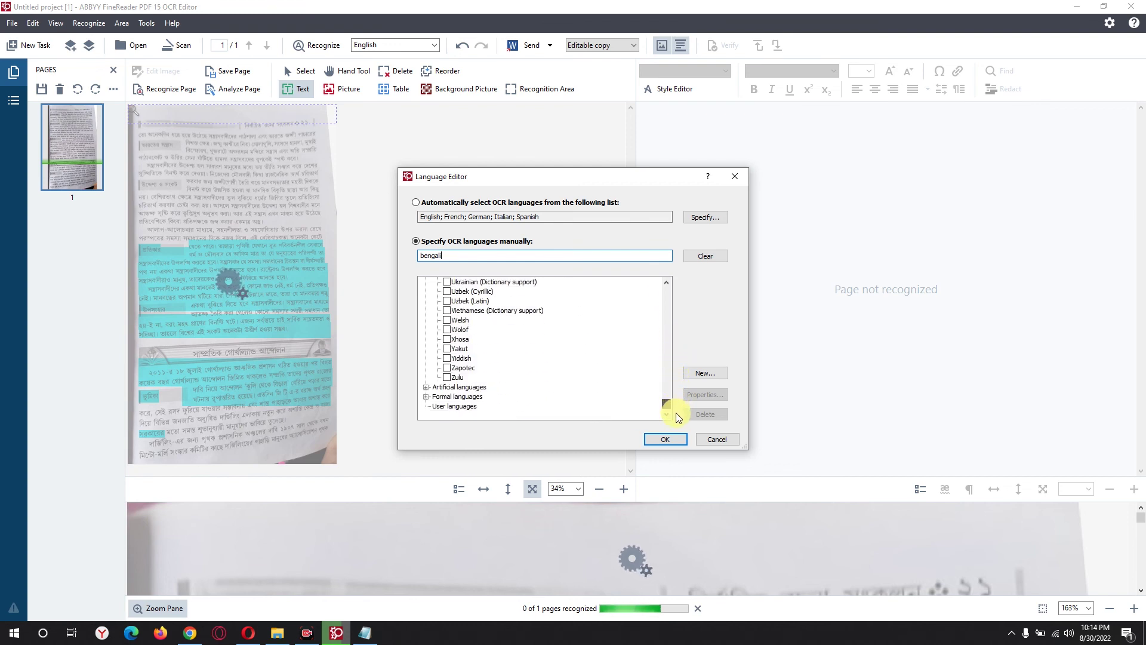
left_click_drag(676, 413, 678, 277)
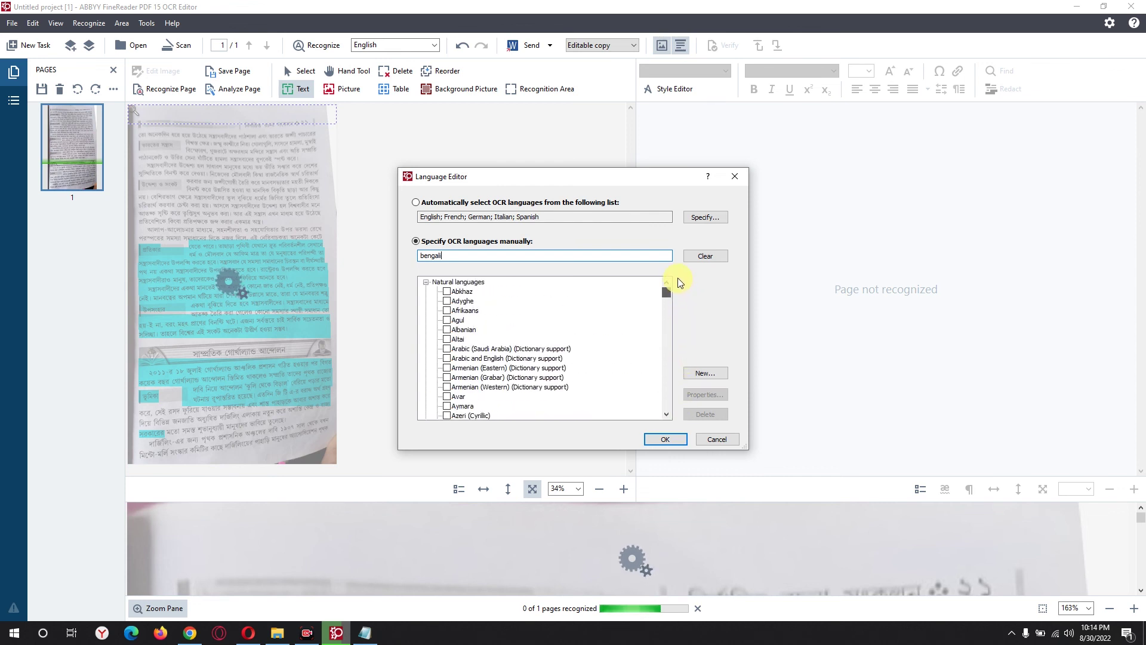
left_click(555, 258)
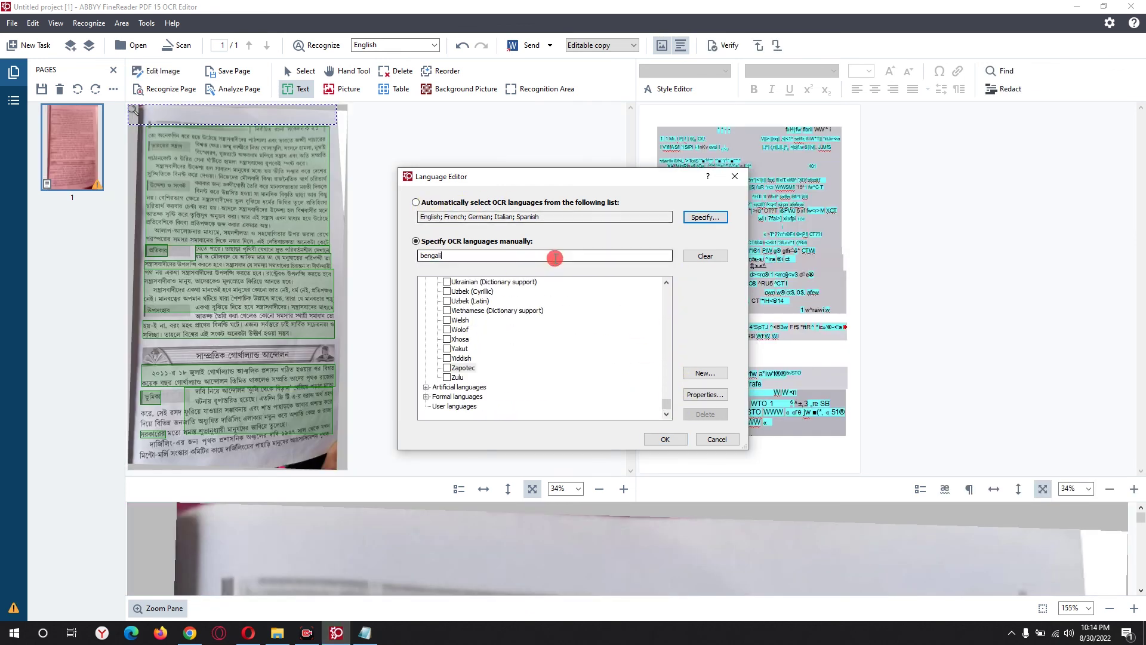
mouse_move(666, 402)
left_mouse_down()
mouse_move(666, 282)
mouse_move(665, 405)
left_mouse_up()
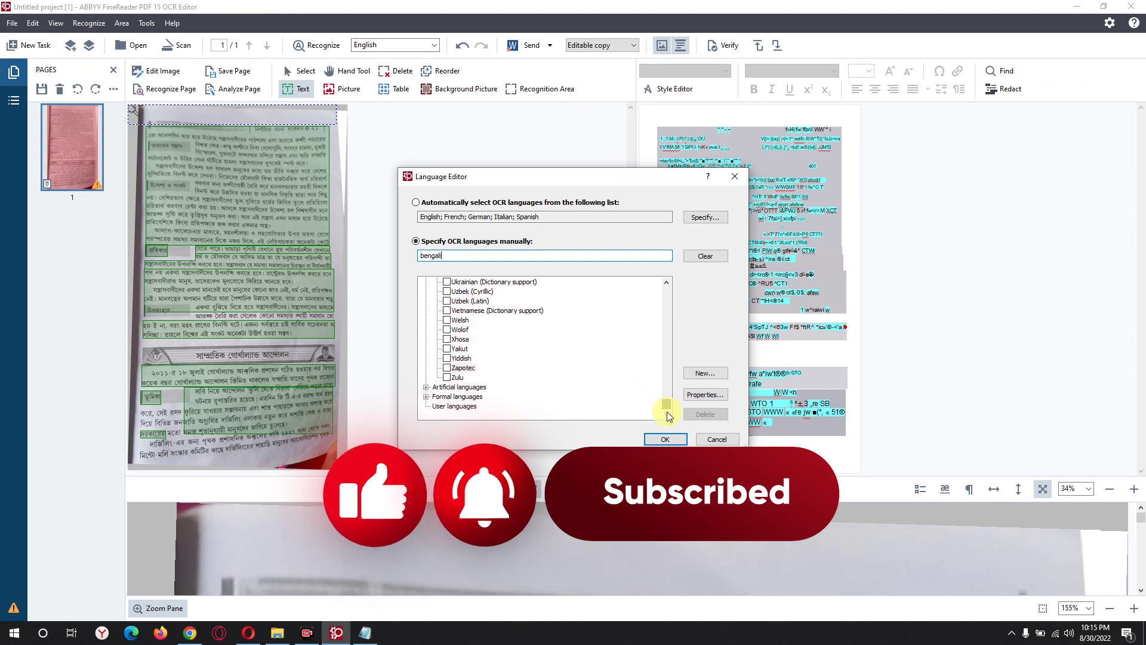
left_click(710, 440)
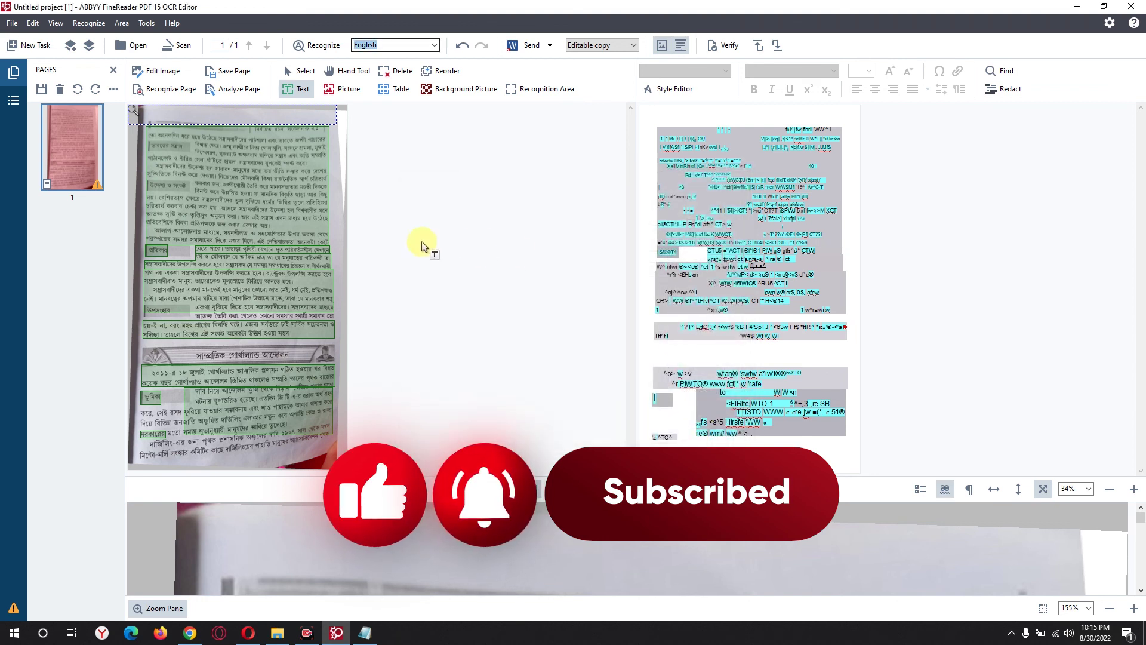